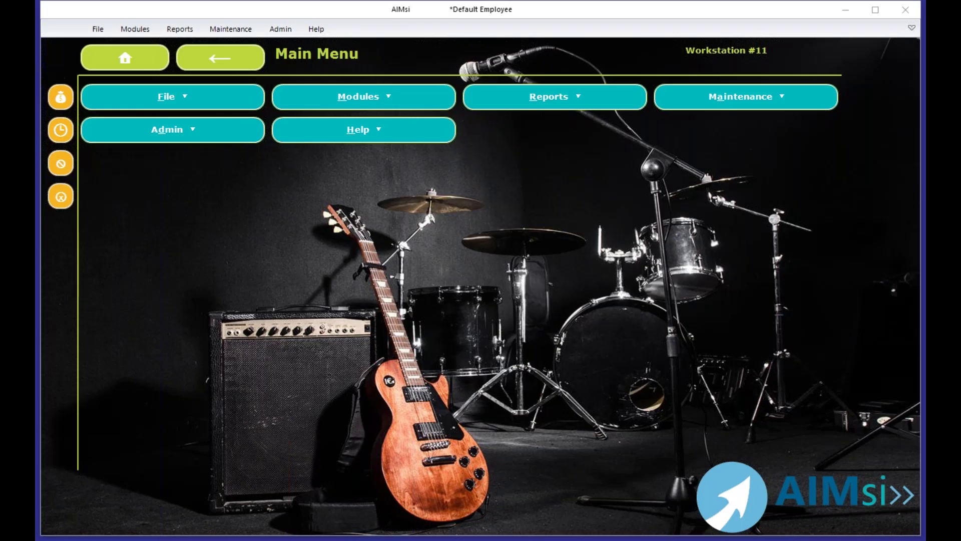
left_click(339, 13)
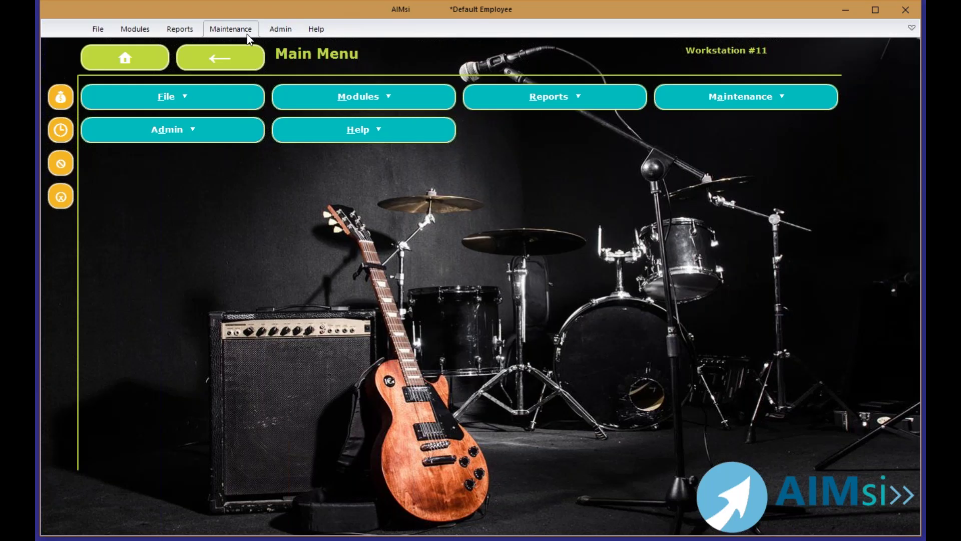
left_click(222, 28)
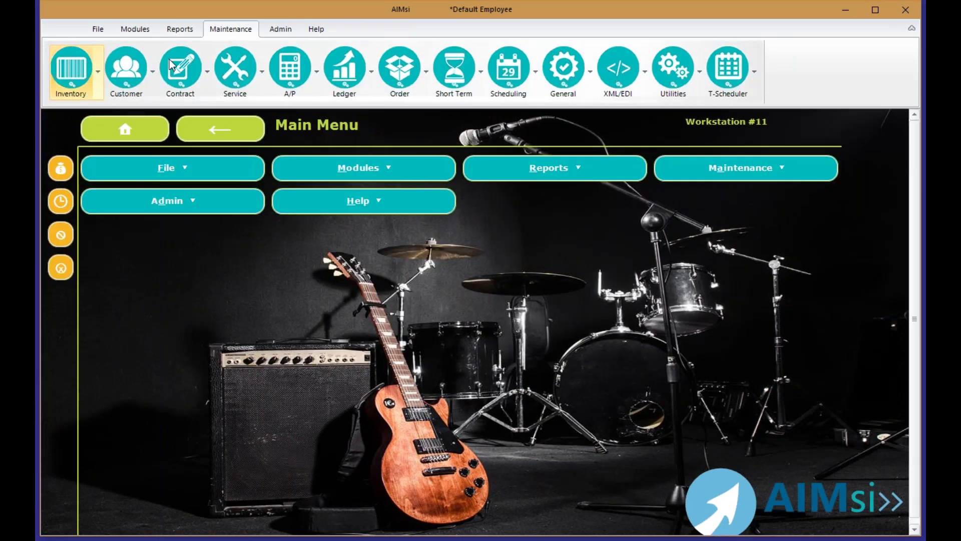
left_click(144, 31)
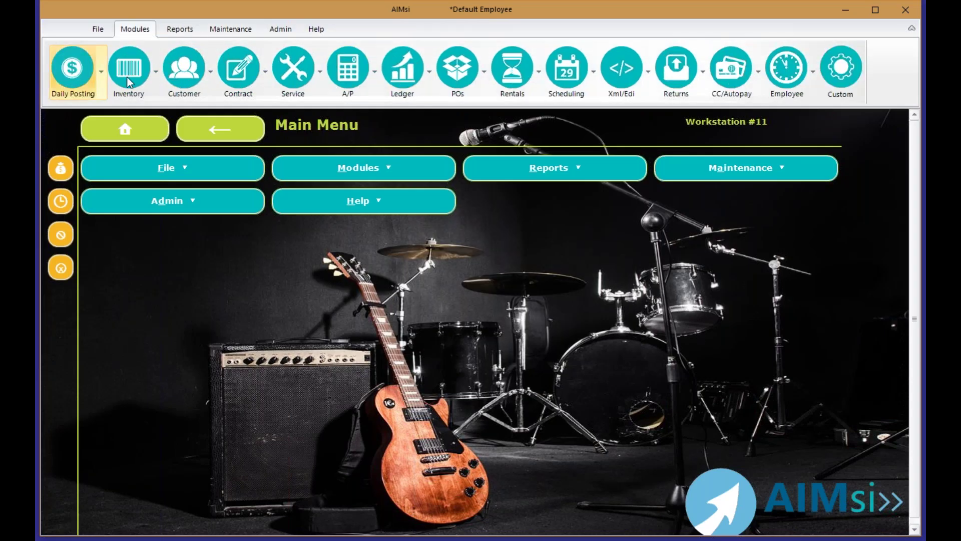
left_click(193, 76)
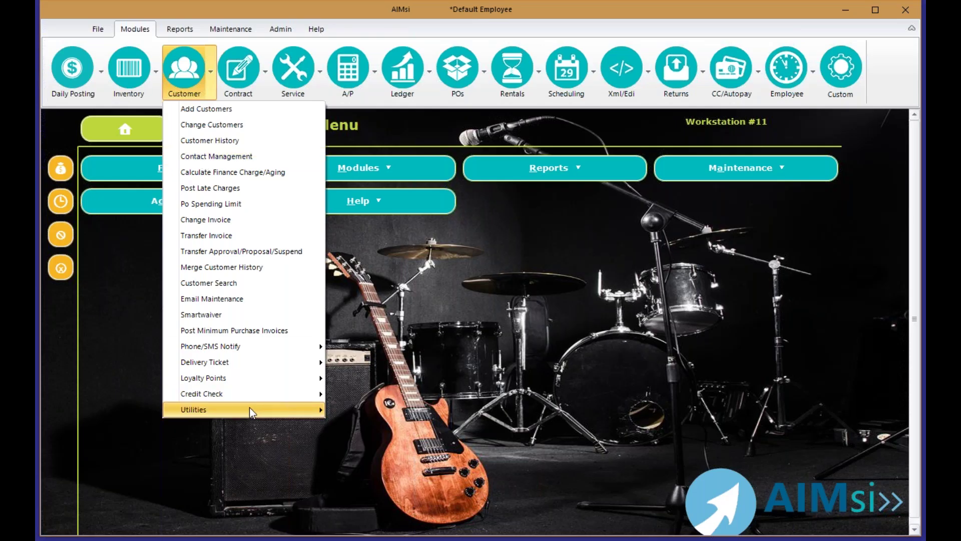
mouse_move(249, 407)
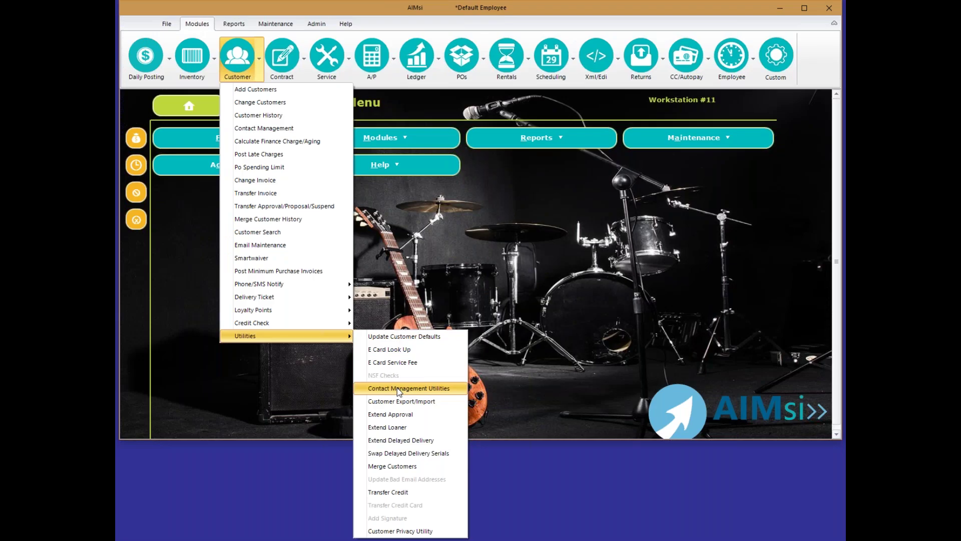
left_click(285, 26)
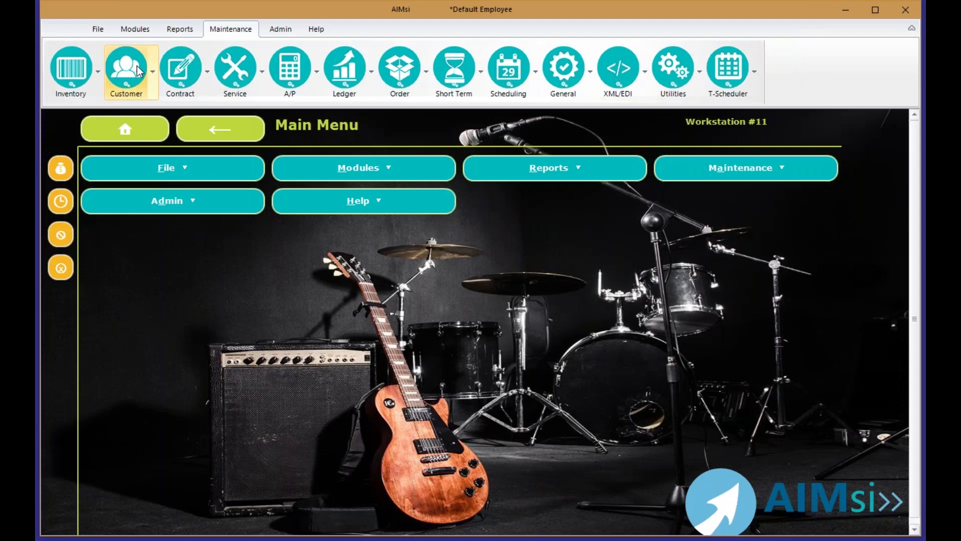
left_click(139, 71)
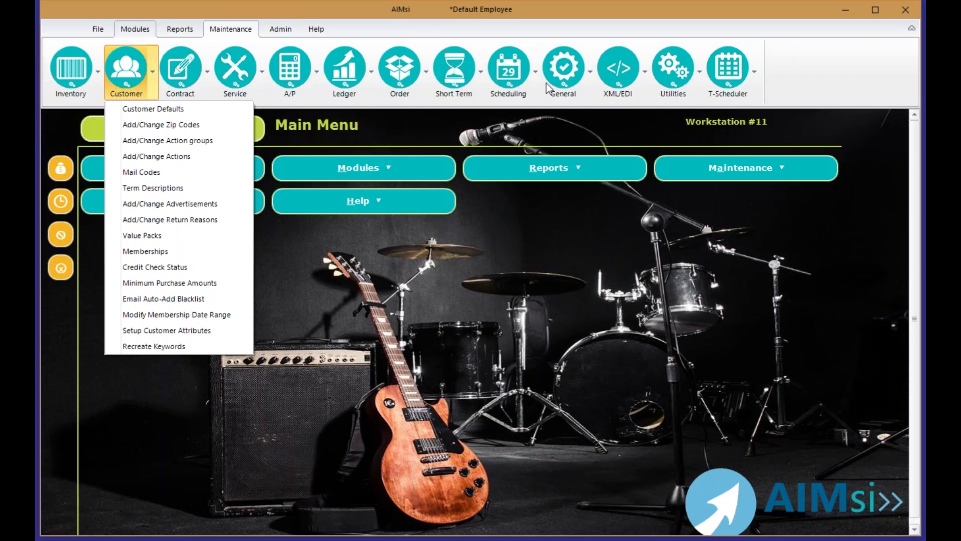
- Open the Work Stations maintenance, review the email communication settings of workstation 11, and close it
left_click(574, 79)
left_click(575, 79)
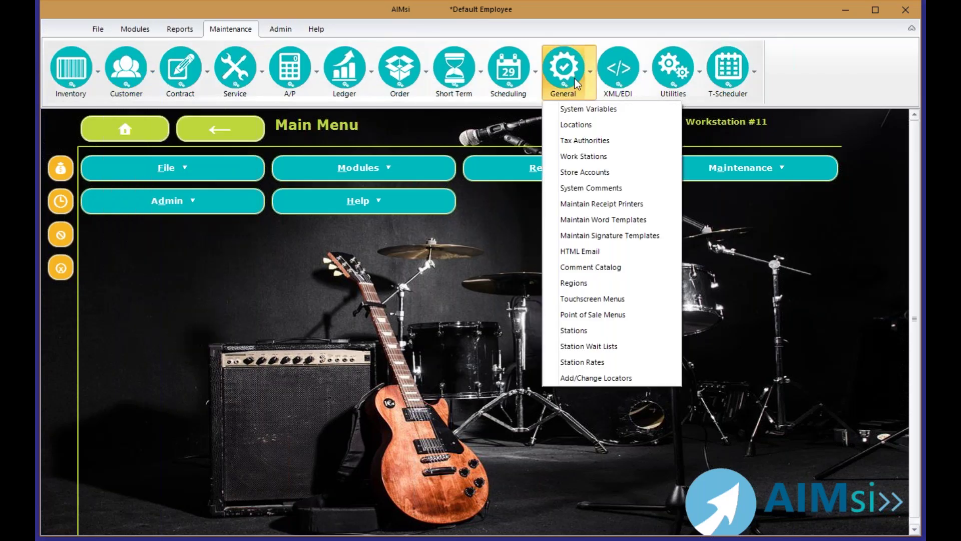
left_click(584, 156)
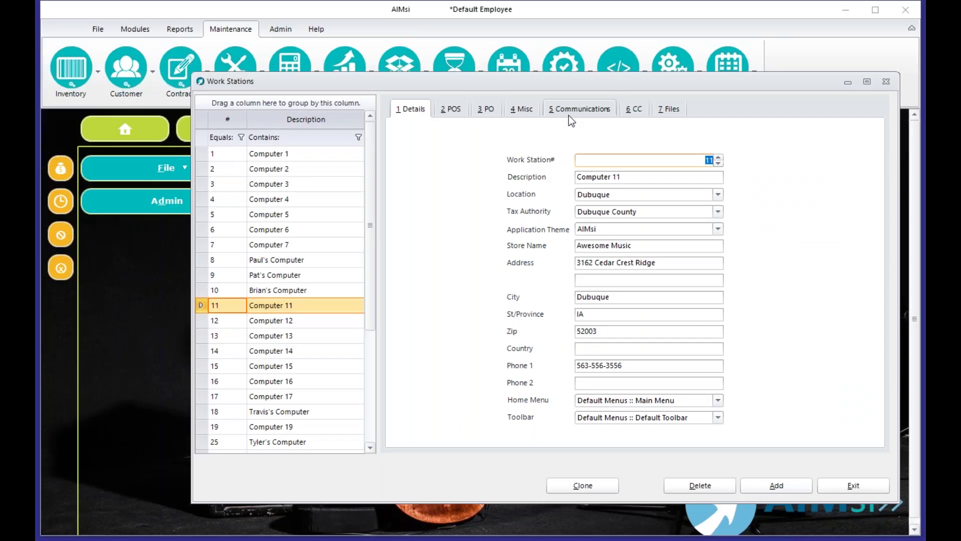
left_click(569, 115)
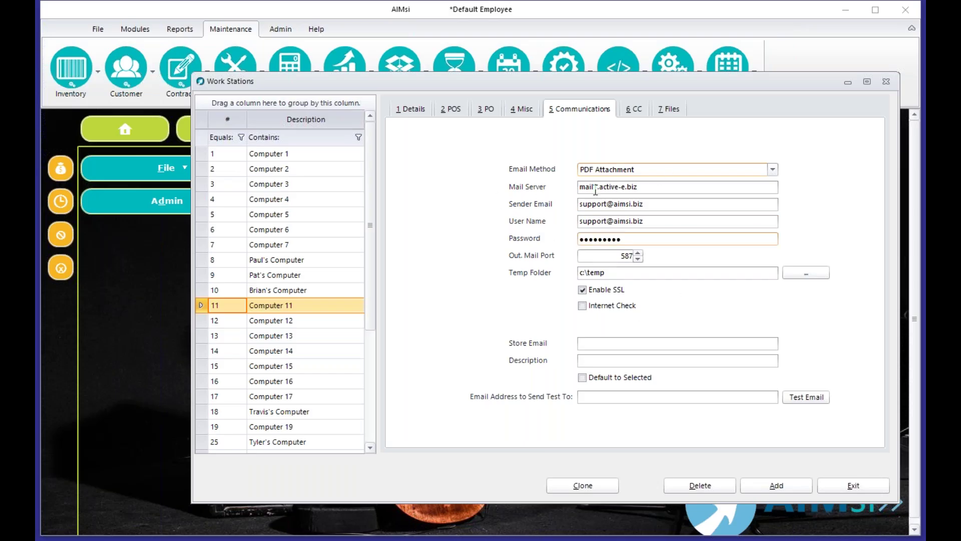
left_click(614, 224)
left_click(886, 81)
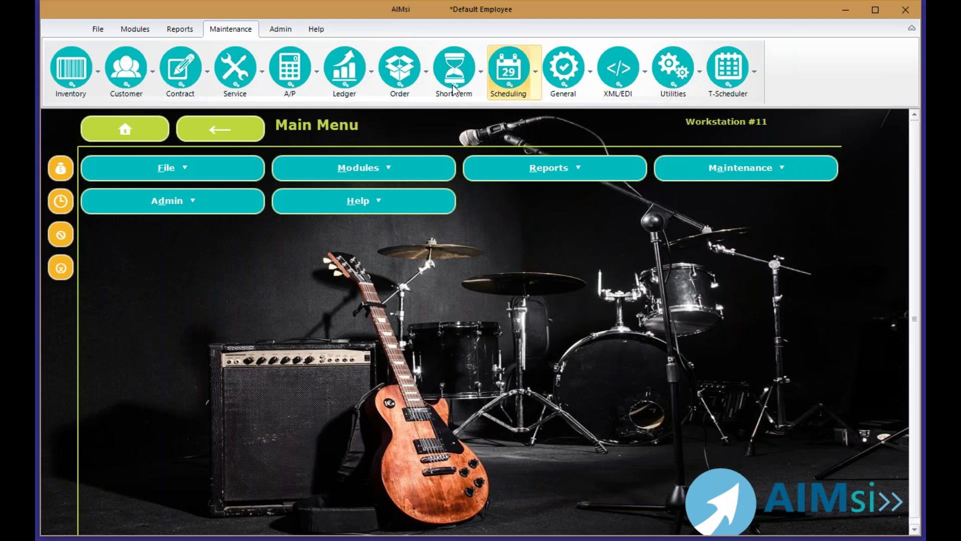
- Open the Add/Change Actions list, move its window aside, and examine the action descriptions and their groups down to the end
left_click(132, 76)
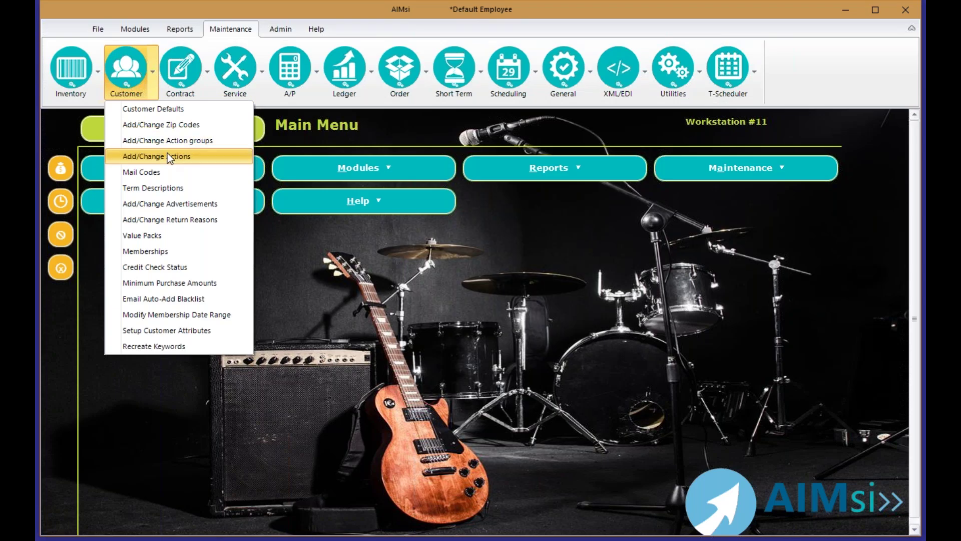
left_click(167, 154)
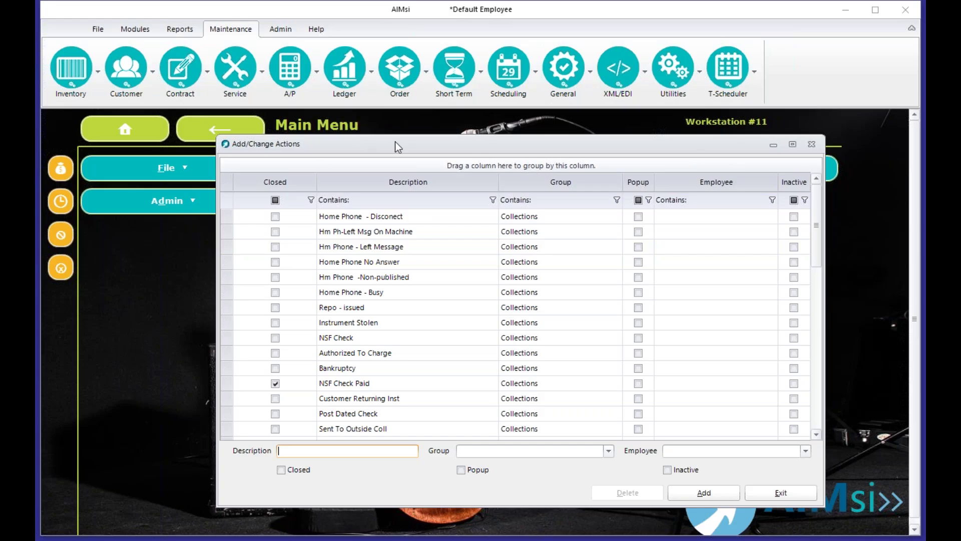
left_click_drag(397, 146, 571, 172)
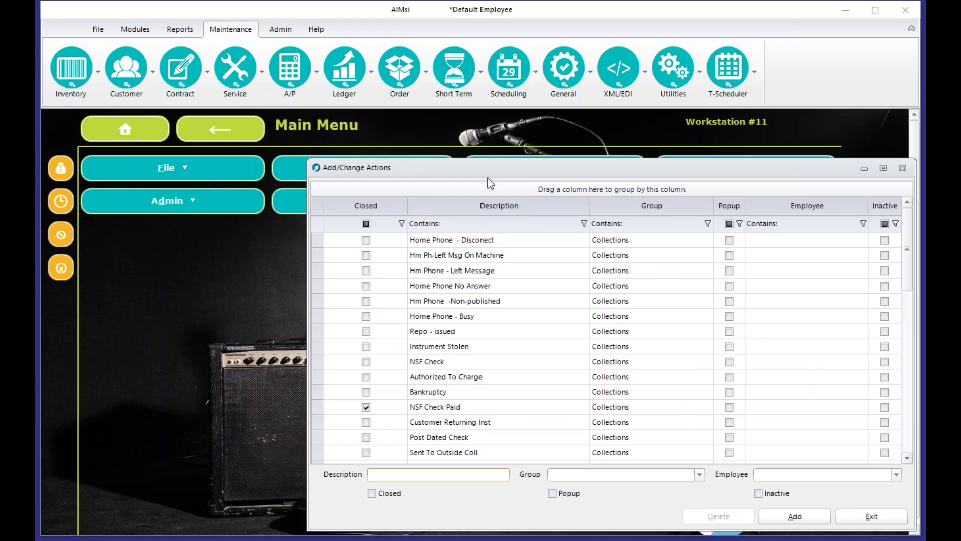
left_click_drag(487, 175, 574, 184)
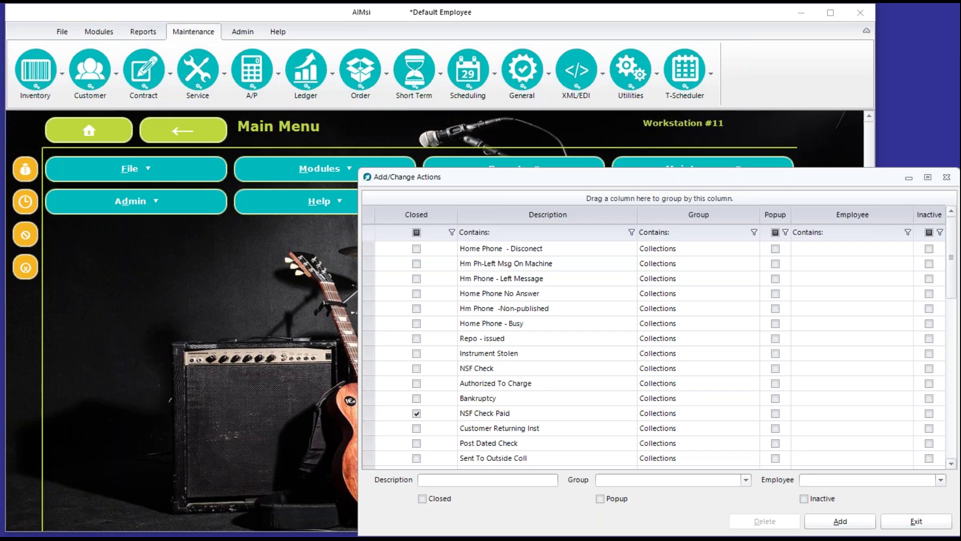
left_click(496, 248)
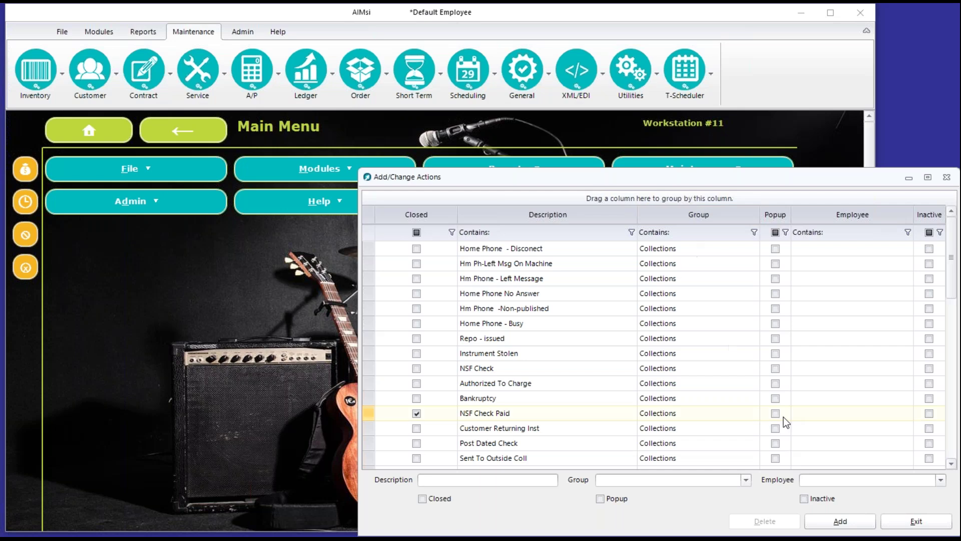
scroll(951, 470, "down", 5)
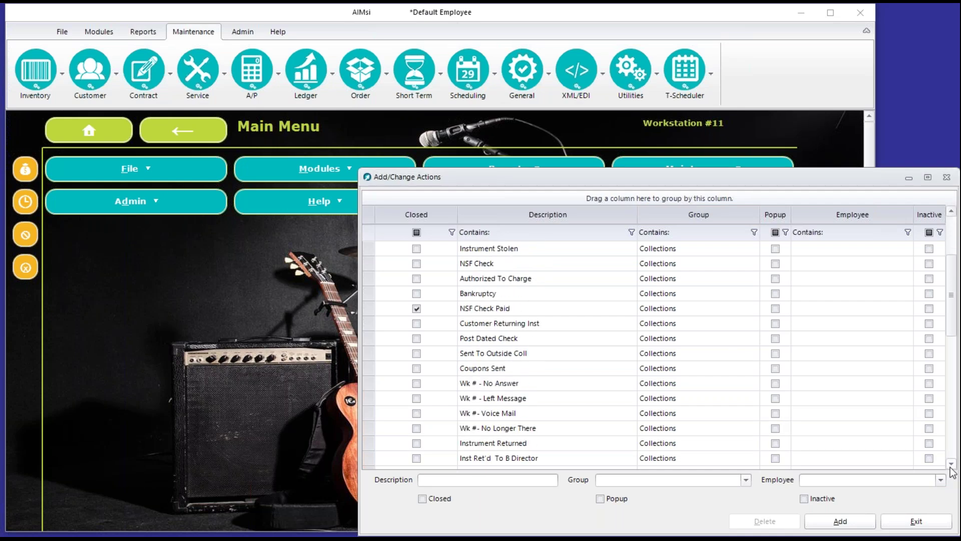
scroll(952, 471, "down", 5)
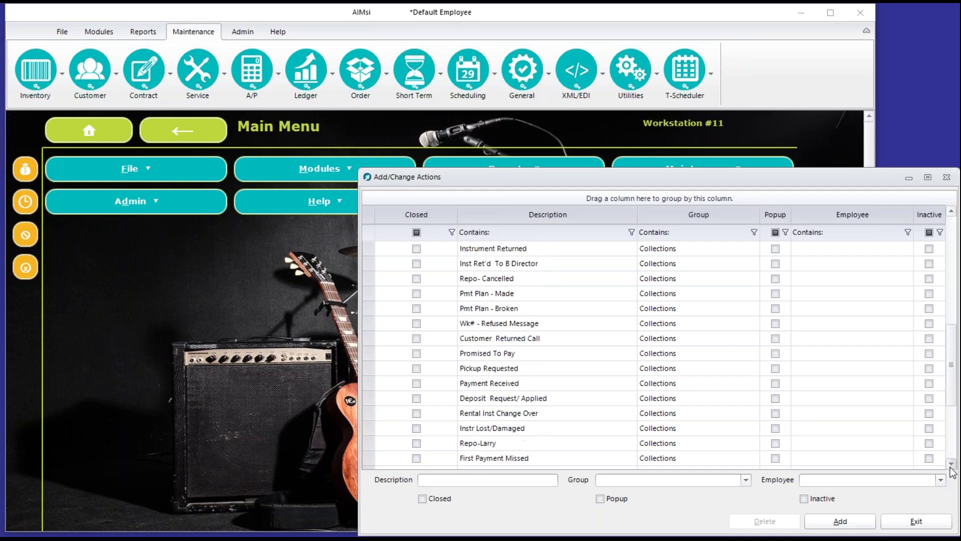
scroll(952, 472, "down", 2)
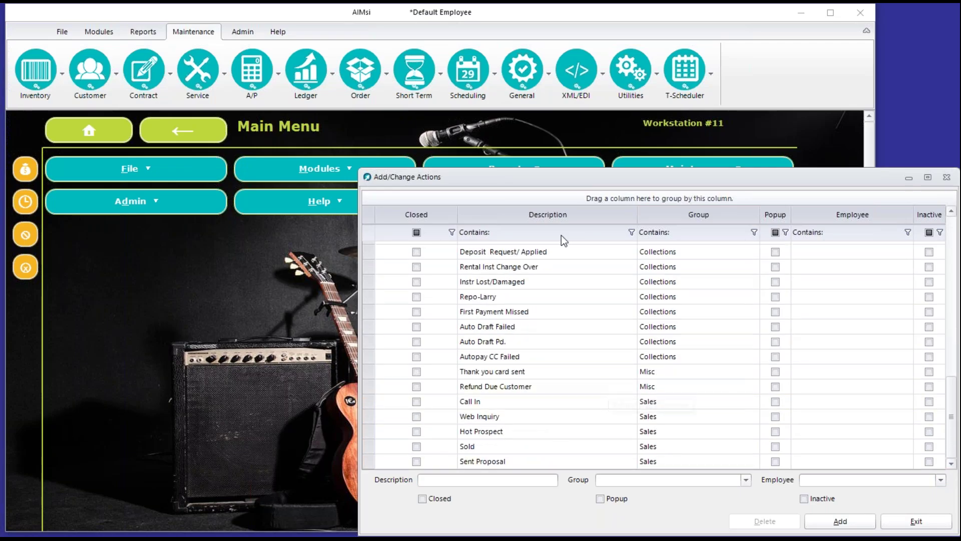
- Open the customer action groups, view the Sales and Collections groups, and close the window
left_click(103, 75)
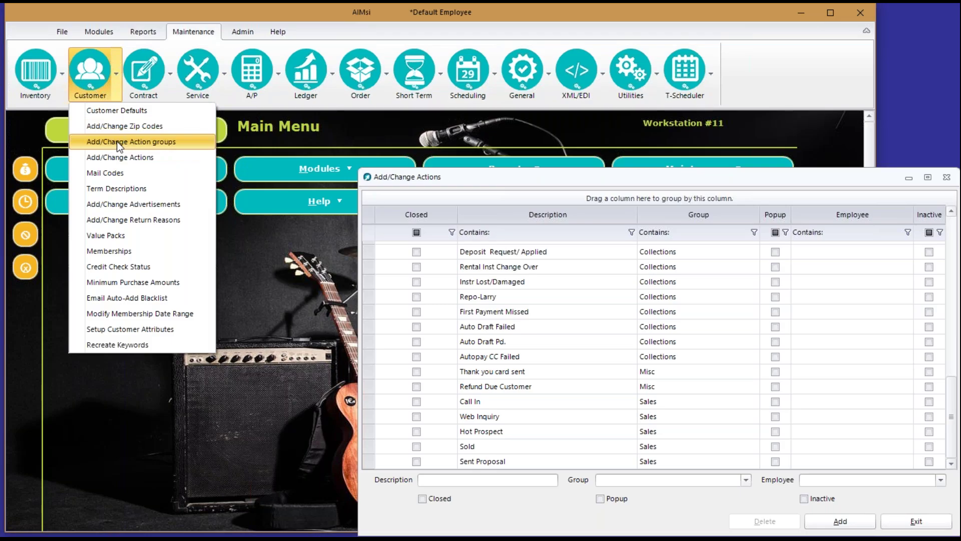
left_click(118, 142)
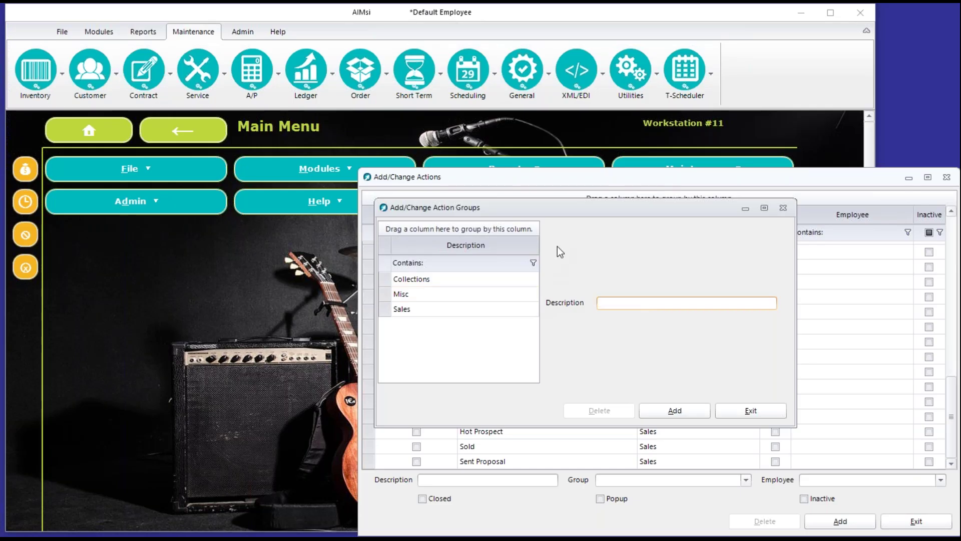
left_click(423, 314)
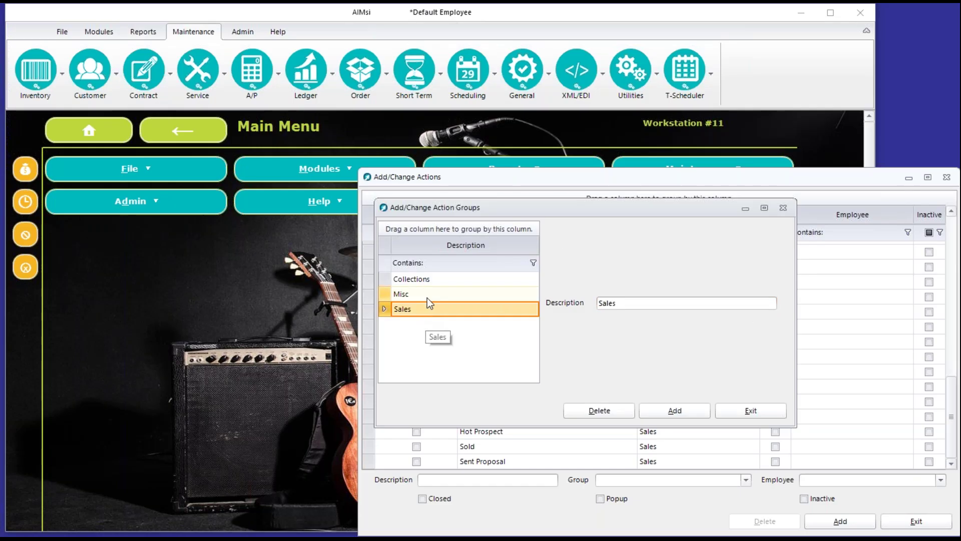
left_click(435, 279)
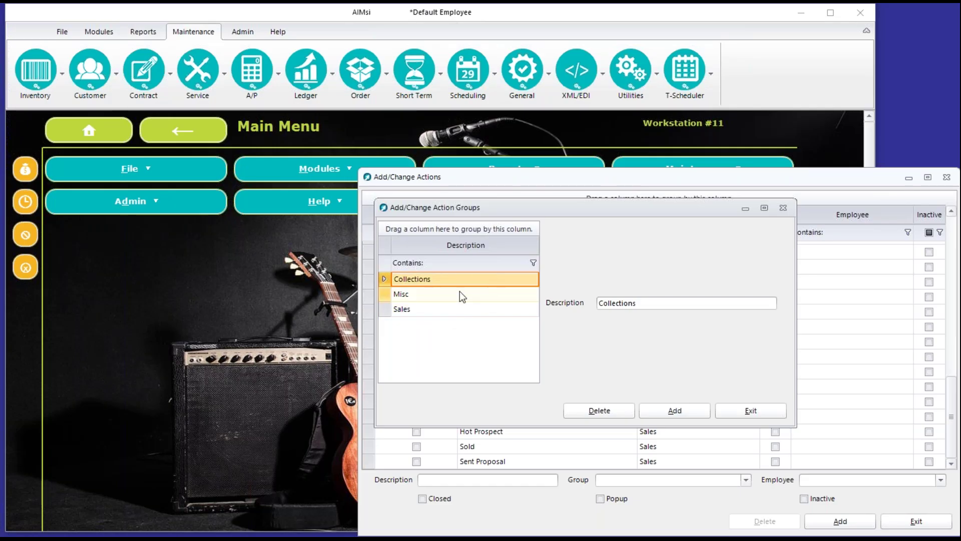
left_click(784, 207)
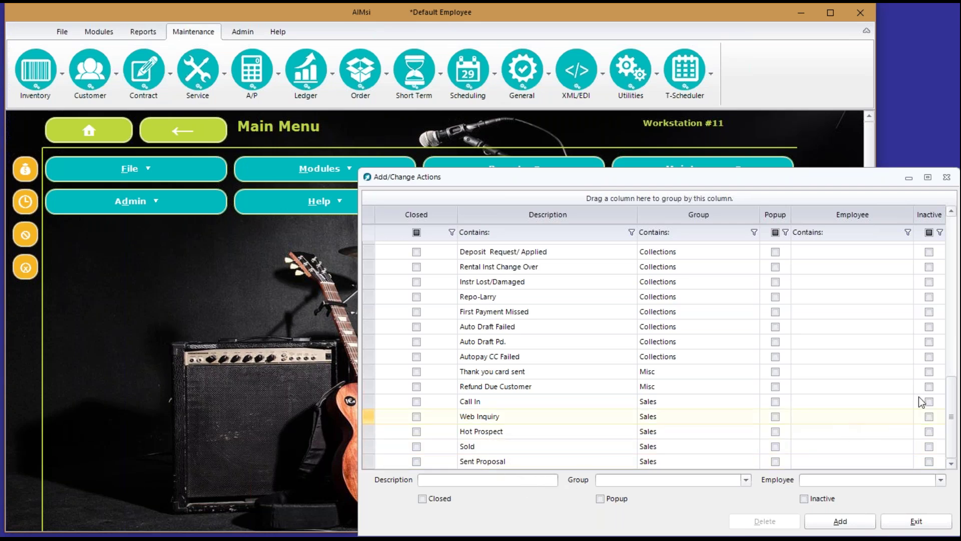
- Review the customer actions list back up to its first entries and close it
scroll(714, 361, "up", 4)
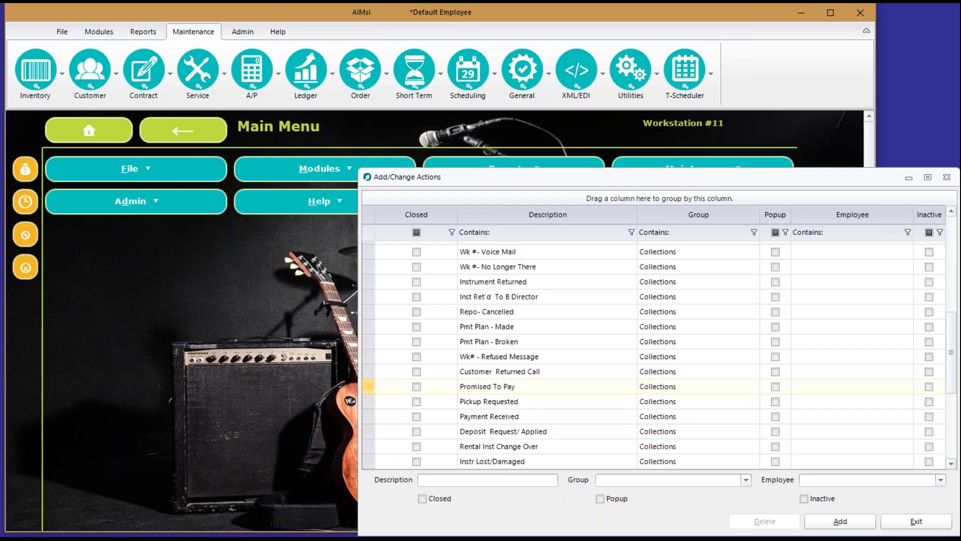
scroll(676, 398, "up", 1)
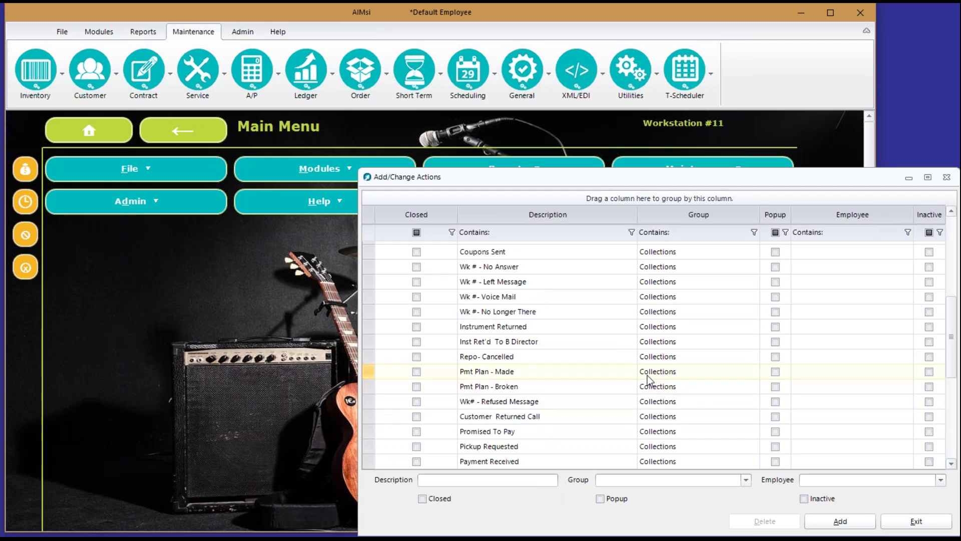
scroll(614, 359, "up", 4)
scroll(614, 359, "up", 1)
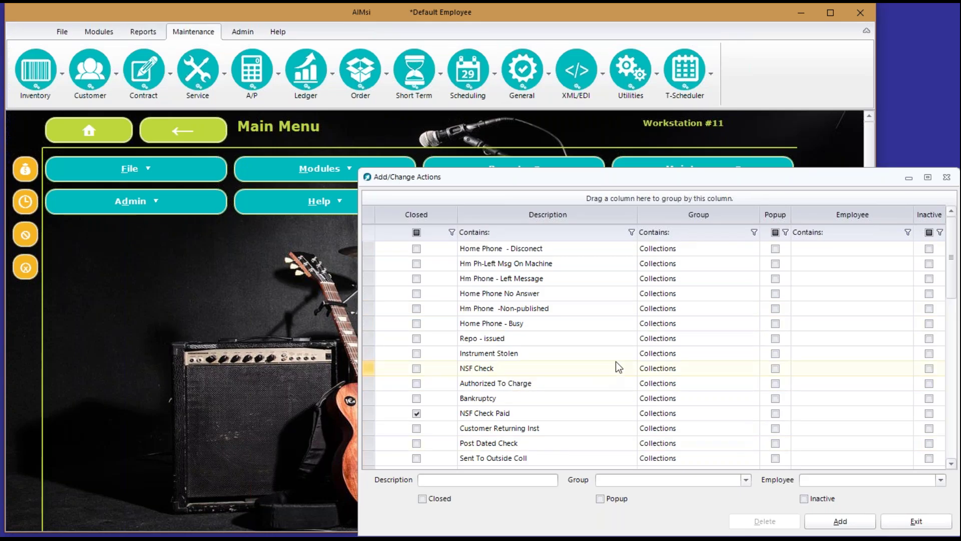
left_click(946, 178)
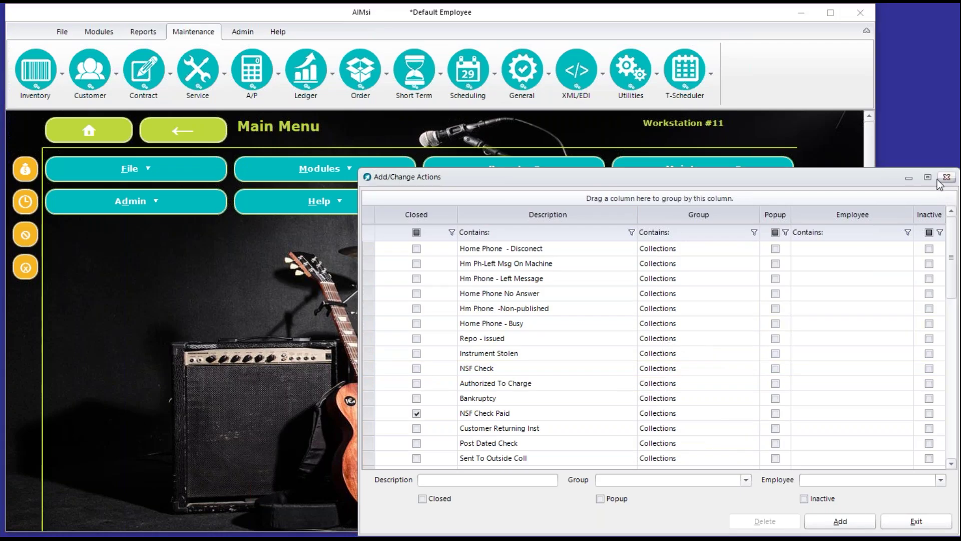
left_click(945, 178)
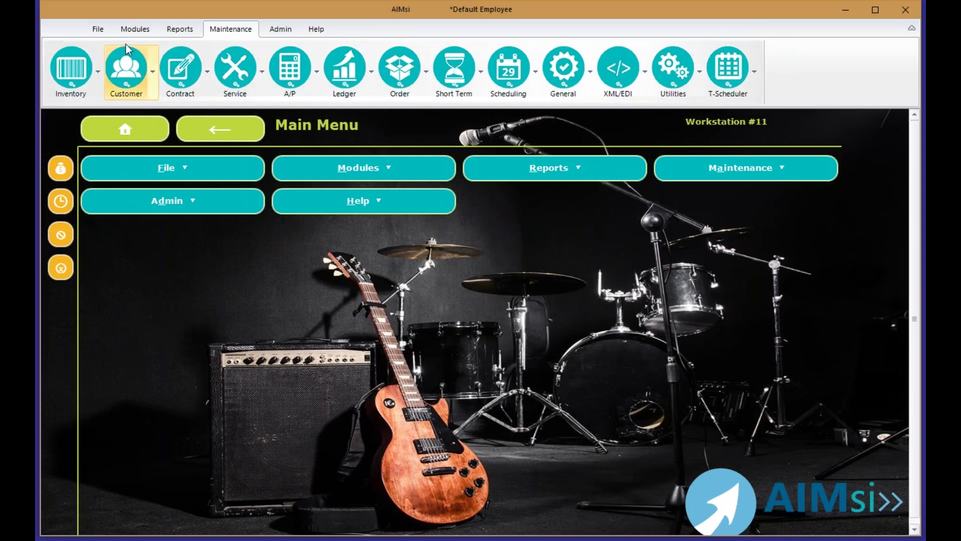
- Open Contact Management from the customer module
left_click(131, 32)
left_click(197, 74)
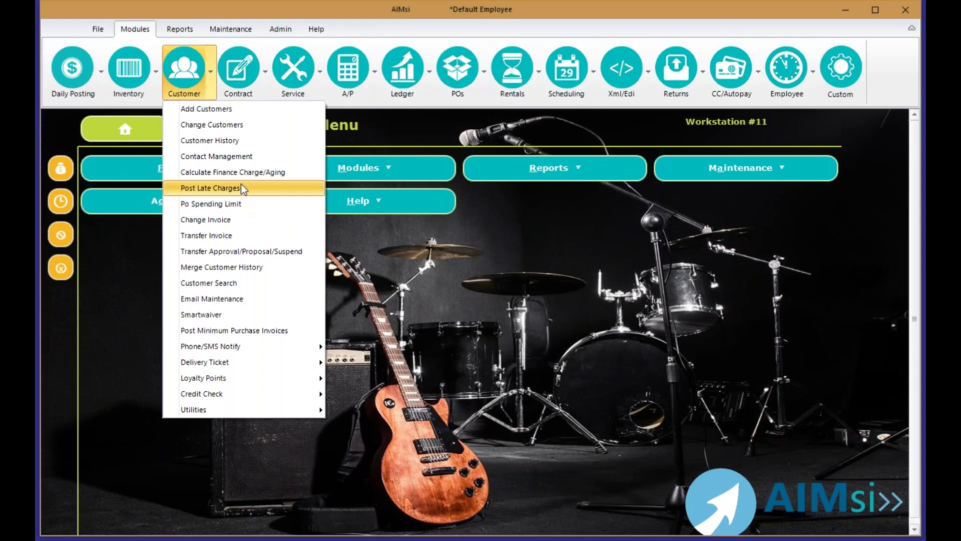
left_click(257, 157)
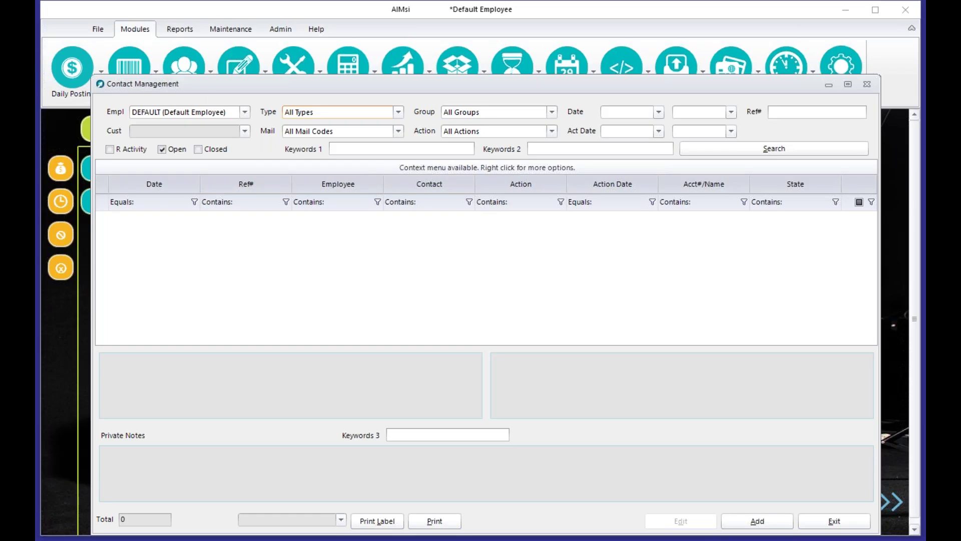
left_click_drag(449, 9, 513, 14)
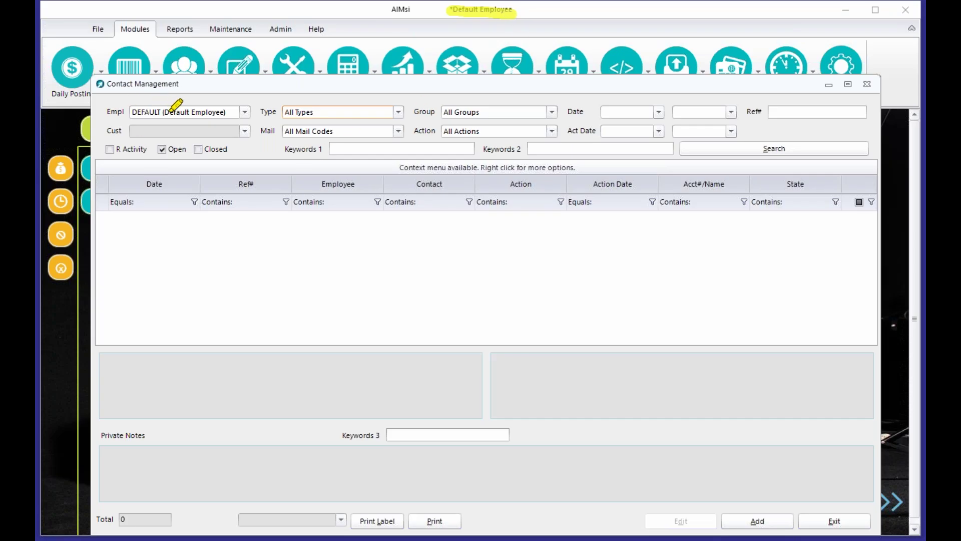
left_click_drag(136, 111, 245, 112)
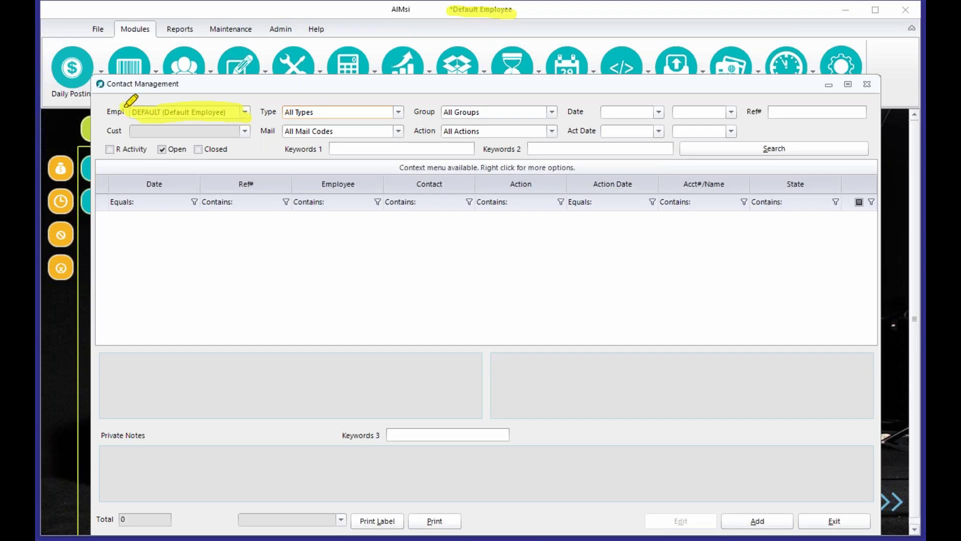
left_click_drag(158, 149, 187, 149)
key("Escape")
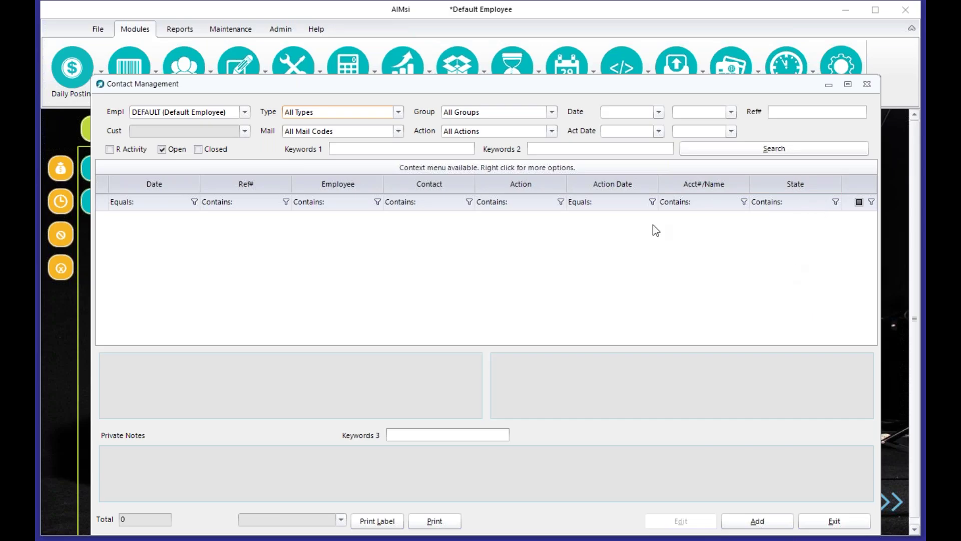
- Move the Acct#/Name column in the Contact Management grid so that it sits directly before the Action column
left_click_drag(671, 184, 510, 187)
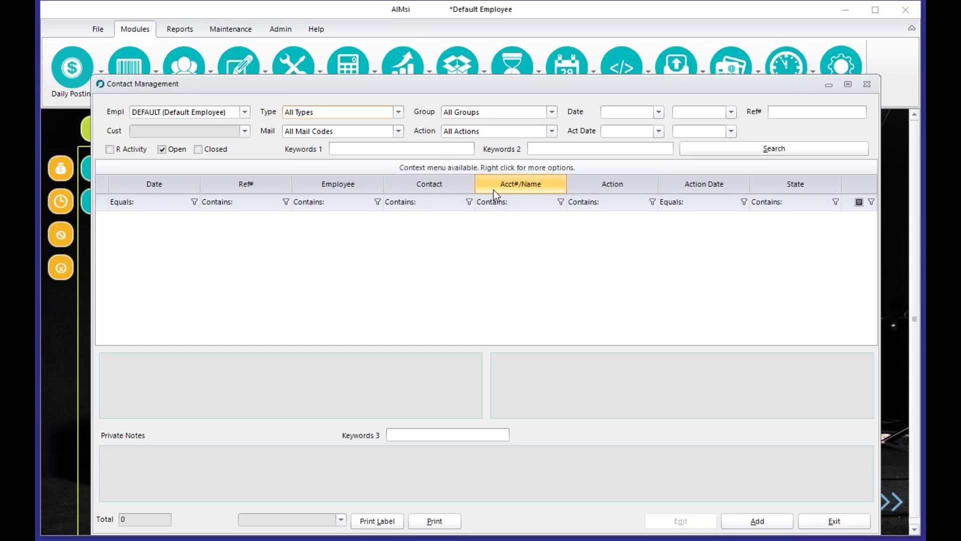
- Move the Action Date column in the Contact Management grid so that it sits directly after the Date column
left_click_drag(674, 185, 255, 194)
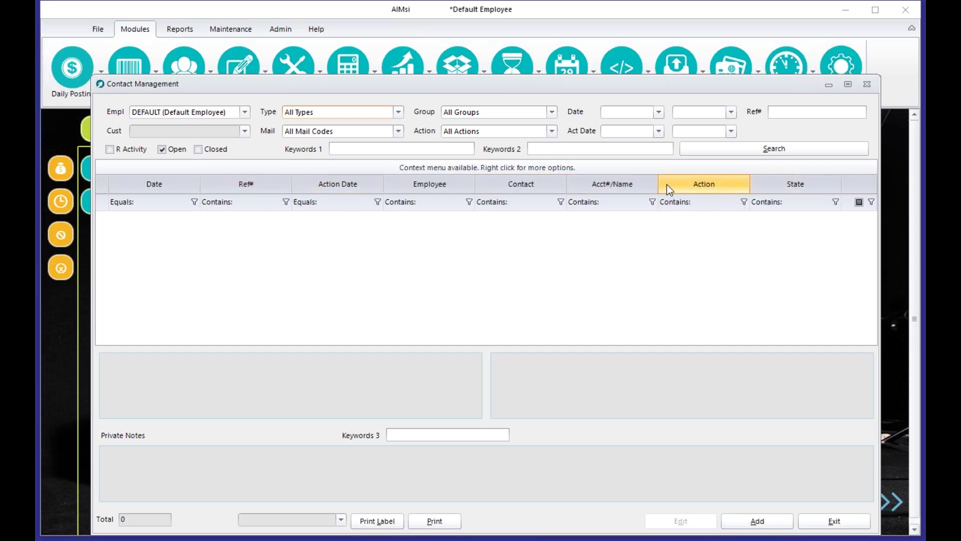
left_click_drag(331, 186, 216, 187)
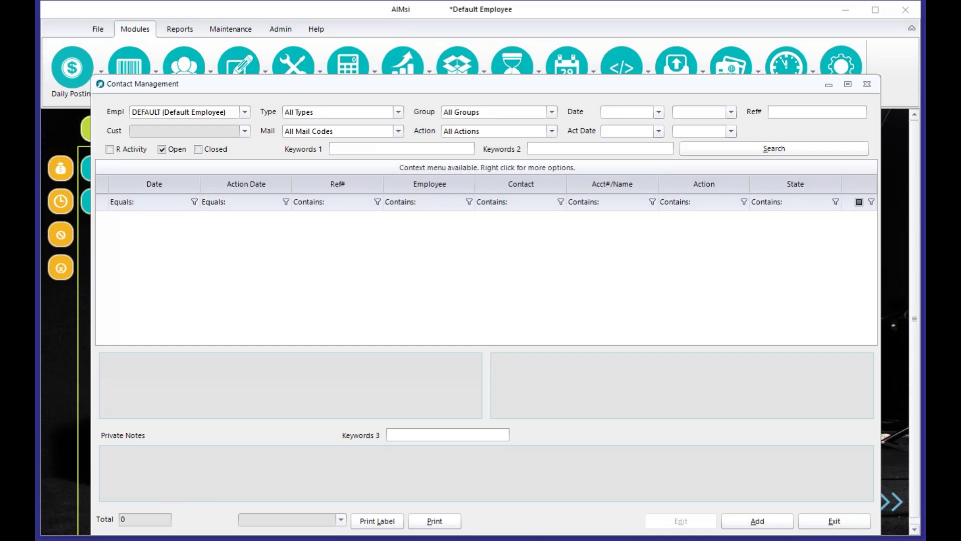
- Examine the Contact Management search filters for employee, open status, group, action, date ranges and the three keyword fields
mouse_move(105, 150)
left_mouse_down()
mouse_move(103, 108)
mouse_move(414, 100)
mouse_move(860, 107)
mouse_move(870, 146)
mouse_move(736, 159)
mouse_move(78, 151)
left_mouse_up()
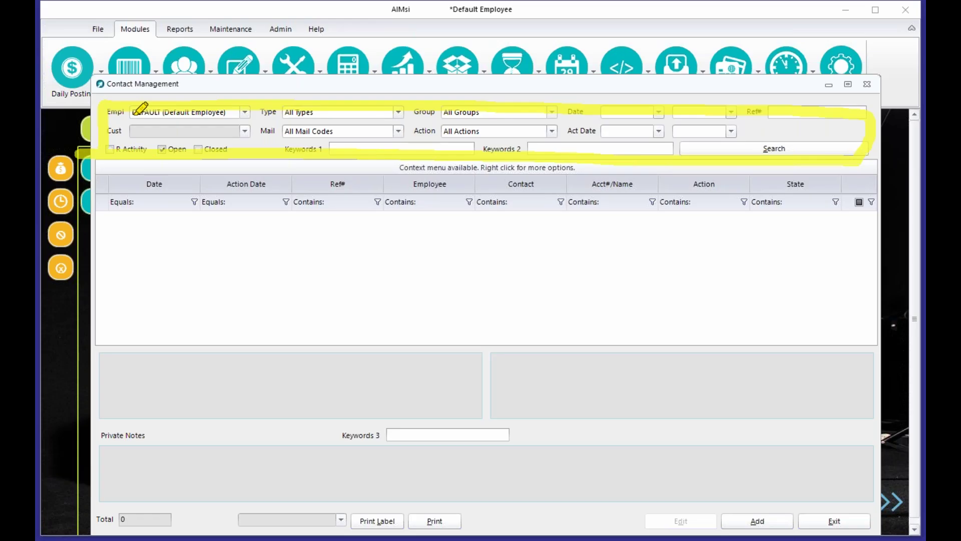
left_click_drag(133, 112, 220, 111)
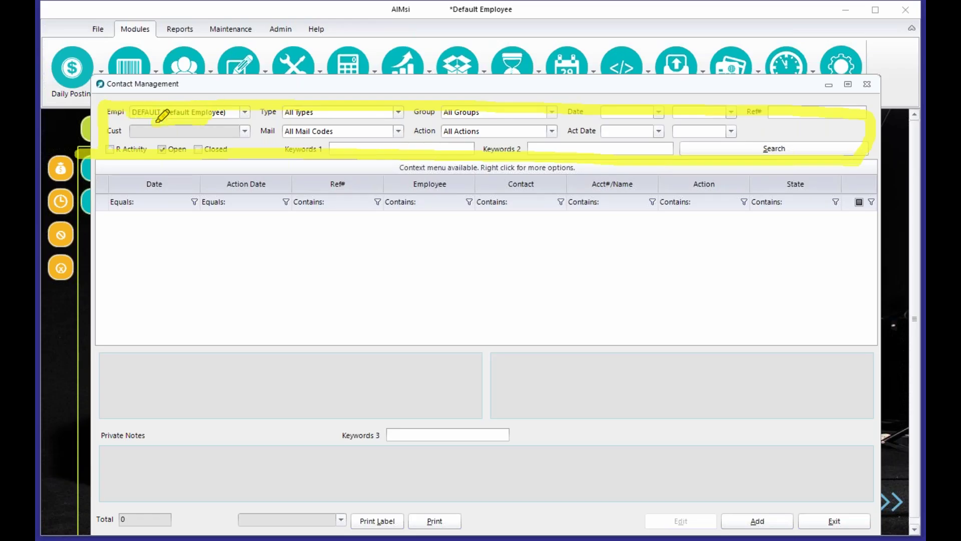
left_click_drag(150, 112, 230, 112)
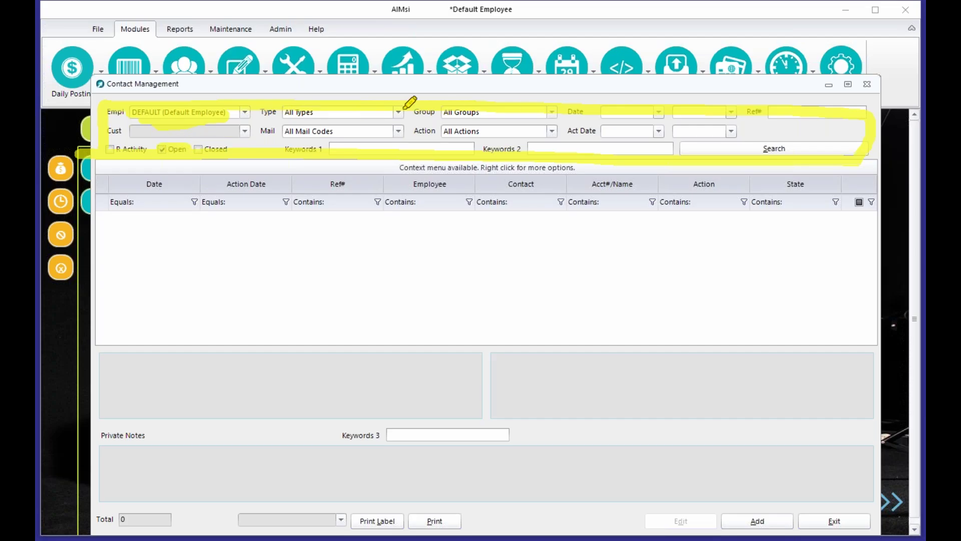
mouse_move(443, 113)
left_mouse_down()
mouse_move(483, 114)
mouse_move(548, 134)
left_mouse_up()
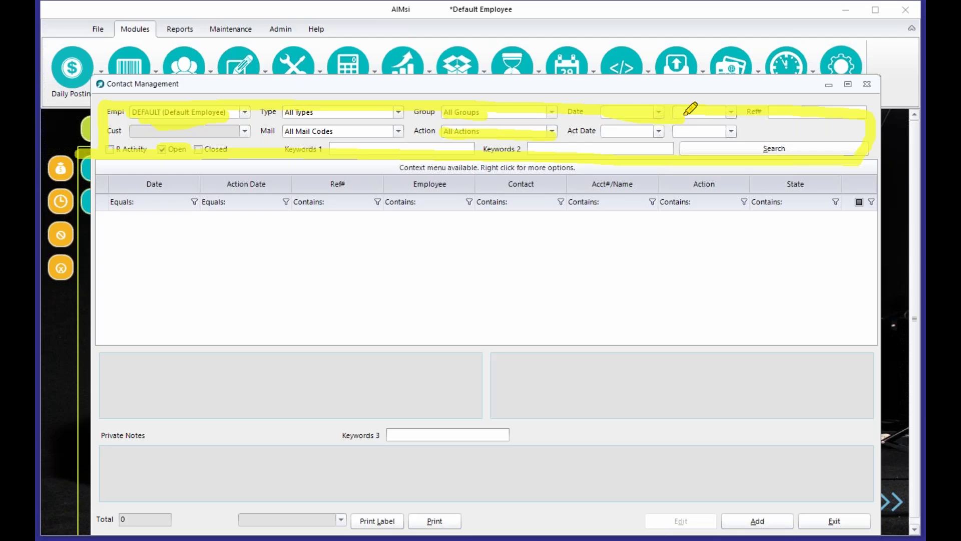
left_click_drag(622, 134, 712, 135)
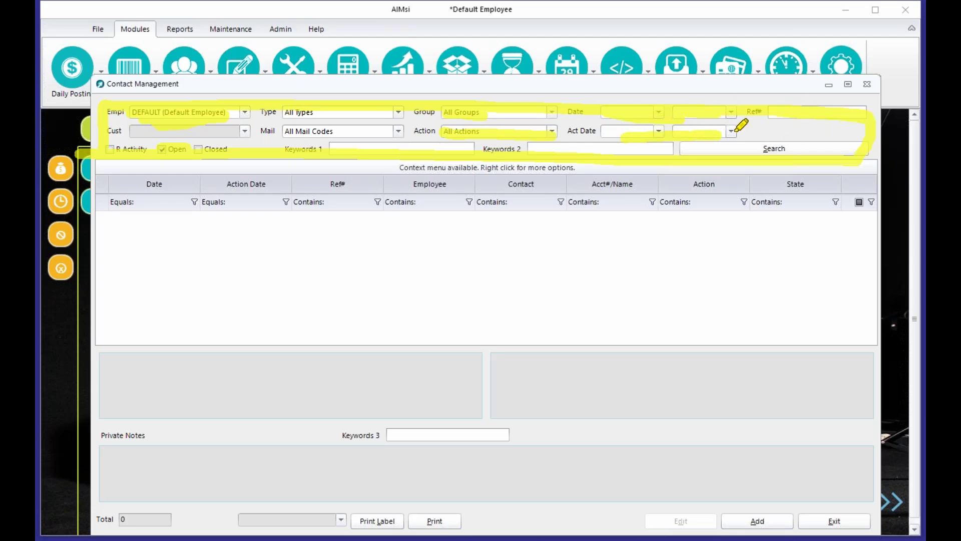
left_click_drag(346, 145, 420, 146)
left_click_drag(558, 144, 628, 143)
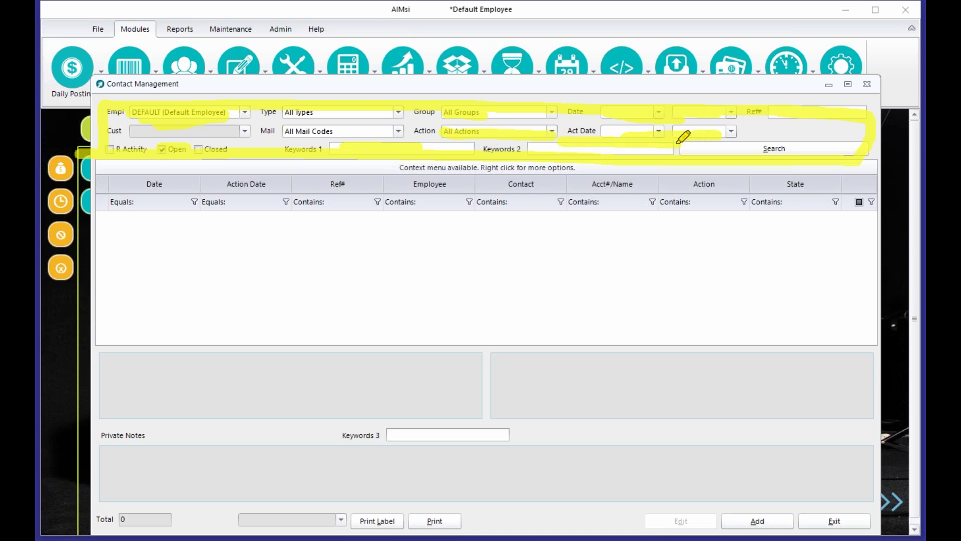
left_click_drag(395, 437, 487, 440)
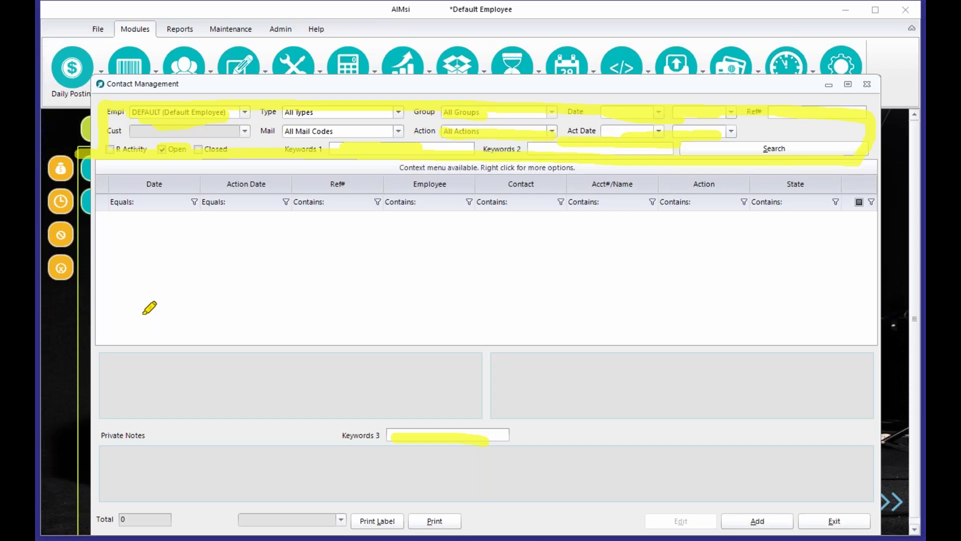
key("Escape")
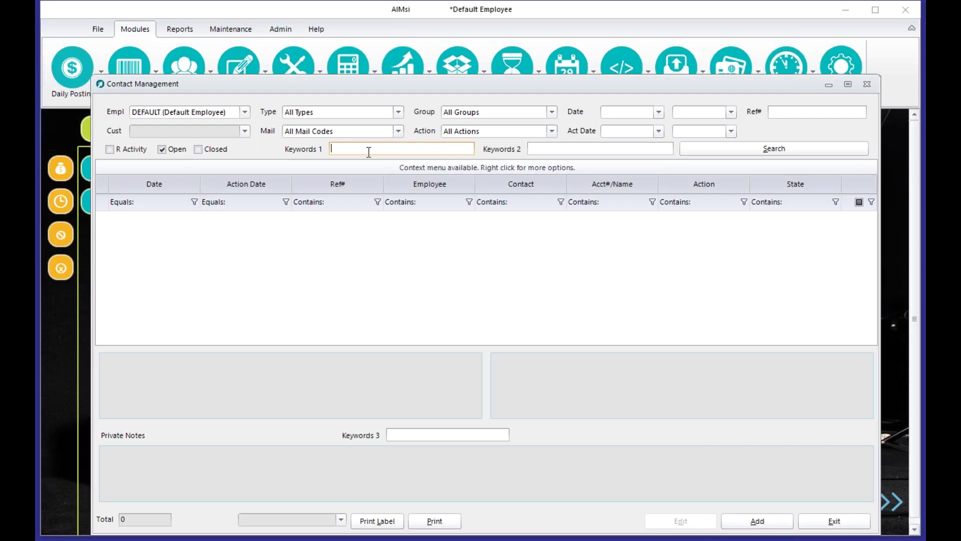
- Examine how Keywords 1, 2 and 3 relate to the two upper notes boxes and the Private Notes box
left_click(338, 149)
left_click(277, 376)
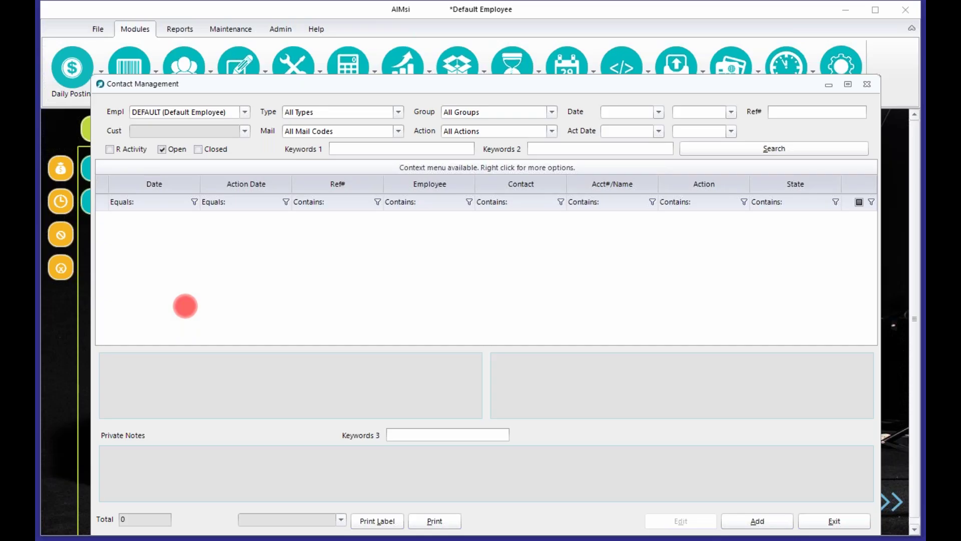
left_click_drag(331, 149, 470, 150)
mouse_move(103, 365)
left_mouse_down()
mouse_move(416, 352)
mouse_move(480, 367)
mouse_move(325, 420)
mouse_move(125, 416)
mouse_move(142, 363)
mouse_move(409, 375)
mouse_move(248, 394)
mouse_move(355, 383)
mouse_move(305, 374)
left_mouse_up()
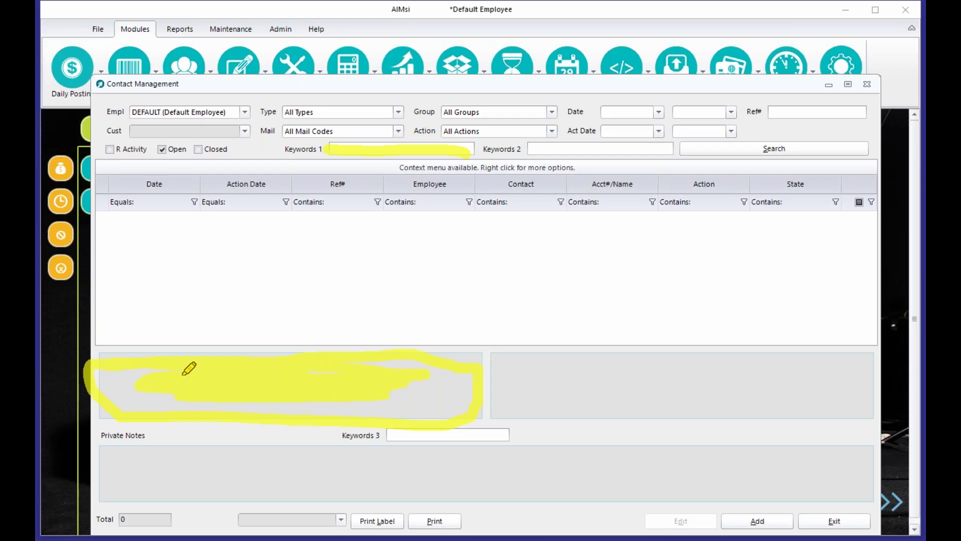
left_click_drag(529, 149, 603, 149)
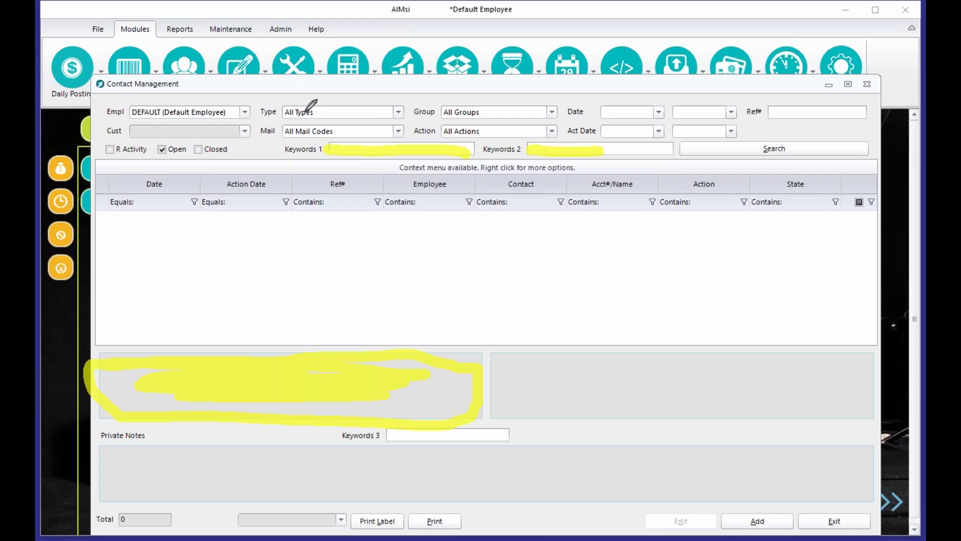
mouse_move(528, 147)
left_mouse_down()
mouse_move(643, 145)
mouse_move(549, 152)
left_mouse_up()
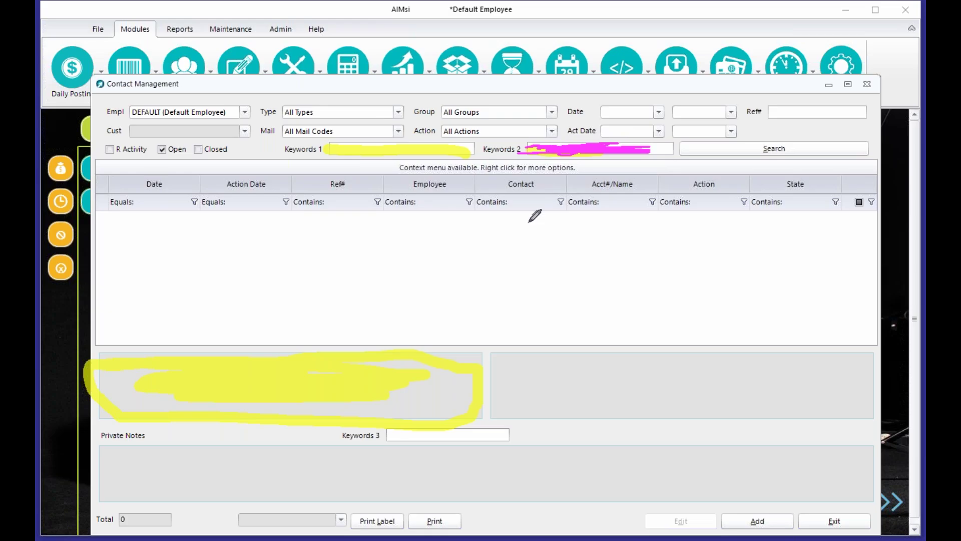
mouse_move(498, 368)
left_mouse_down()
mouse_move(510, 390)
mouse_move(613, 358)
mouse_move(751, 377)
mouse_move(819, 370)
mouse_move(829, 396)
left_mouse_up()
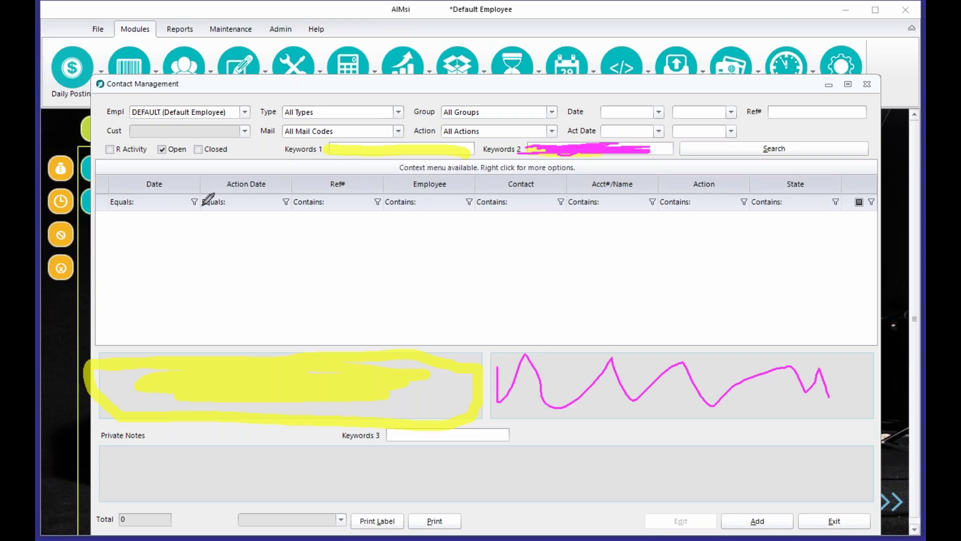
mouse_move(393, 437)
left_mouse_down()
mouse_move(501, 434)
mouse_move(393, 432)
left_mouse_up()
mouse_move(275, 464)
left_mouse_down()
mouse_move(262, 464)
mouse_move(571, 459)
mouse_move(592, 471)
mouse_move(536, 459)
left_mouse_up()
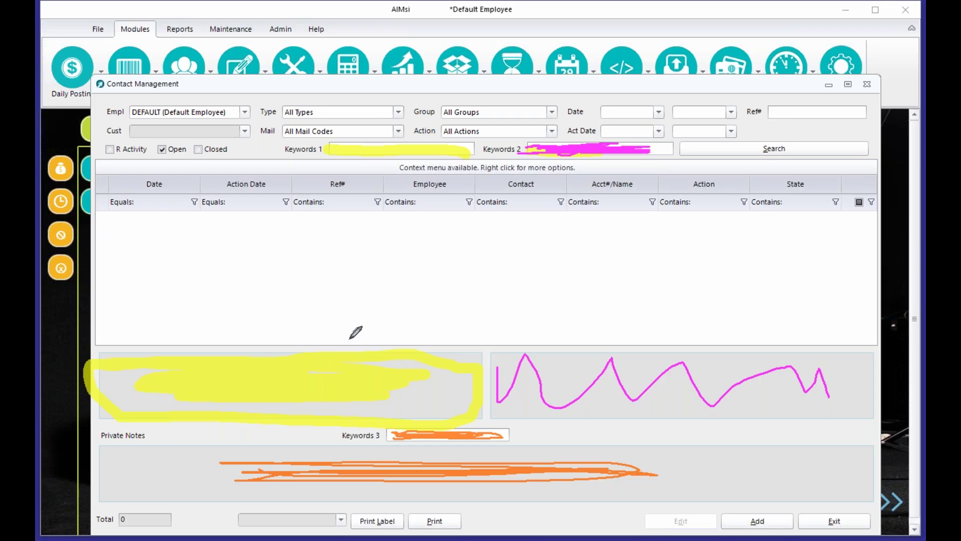
key("Escape")
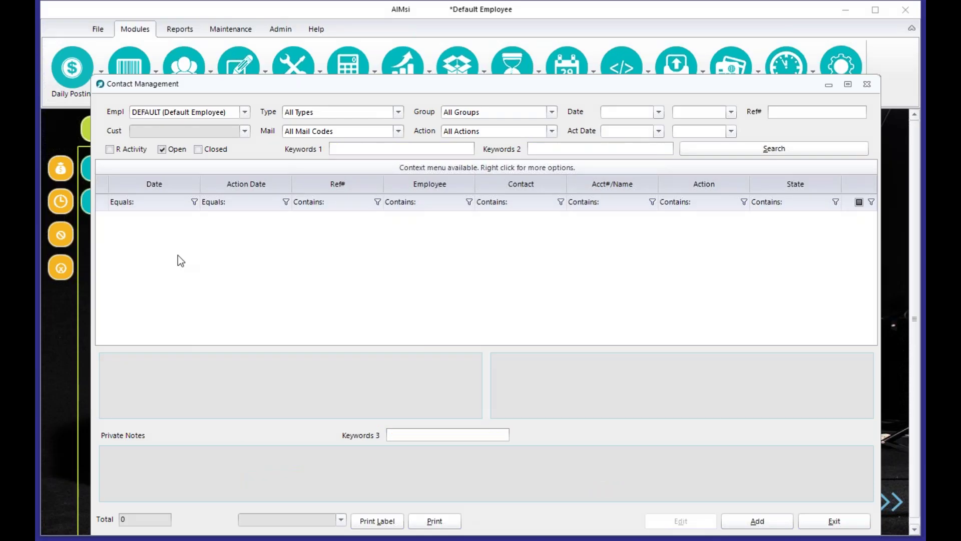
- Start a new contact entry, searching for the customer by first name and selecting the matching account
left_click(770, 524)
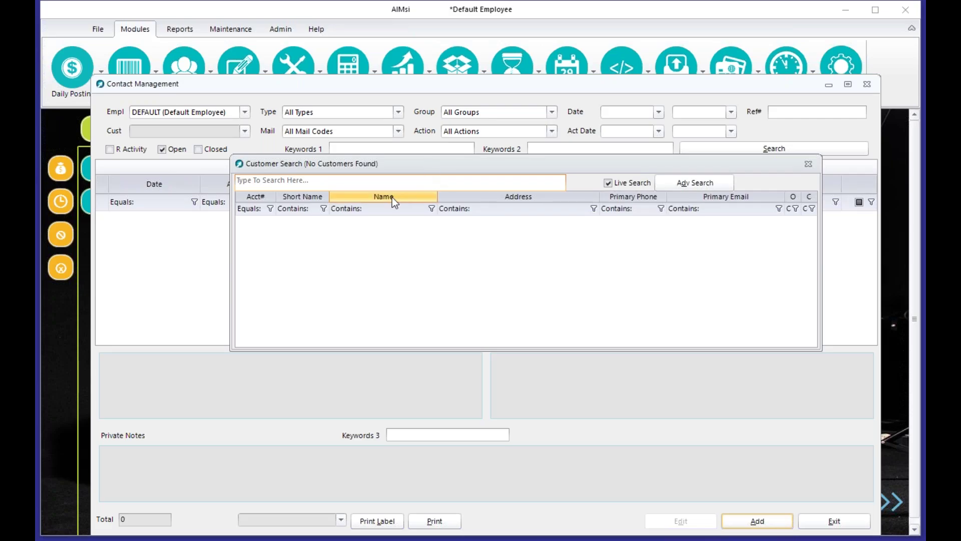
type("mike")
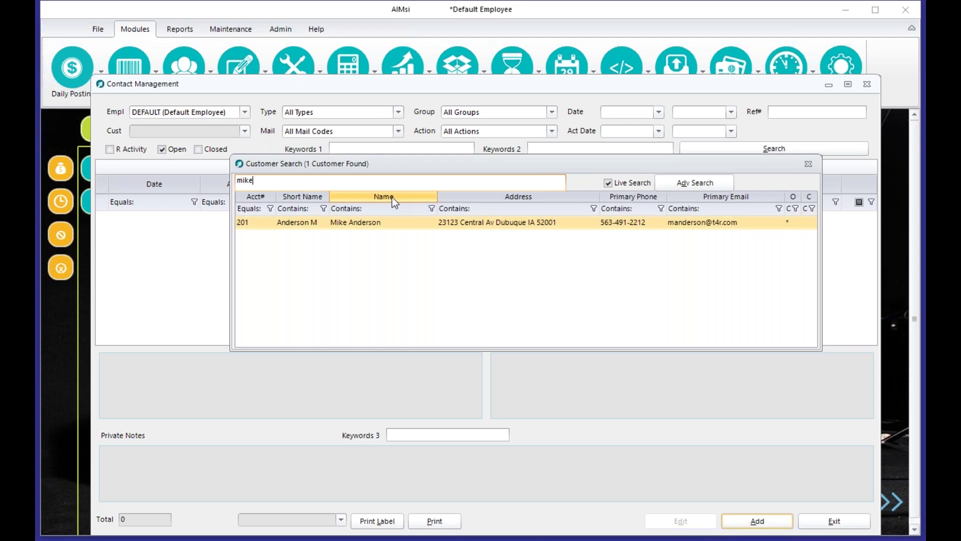
key("Escape")
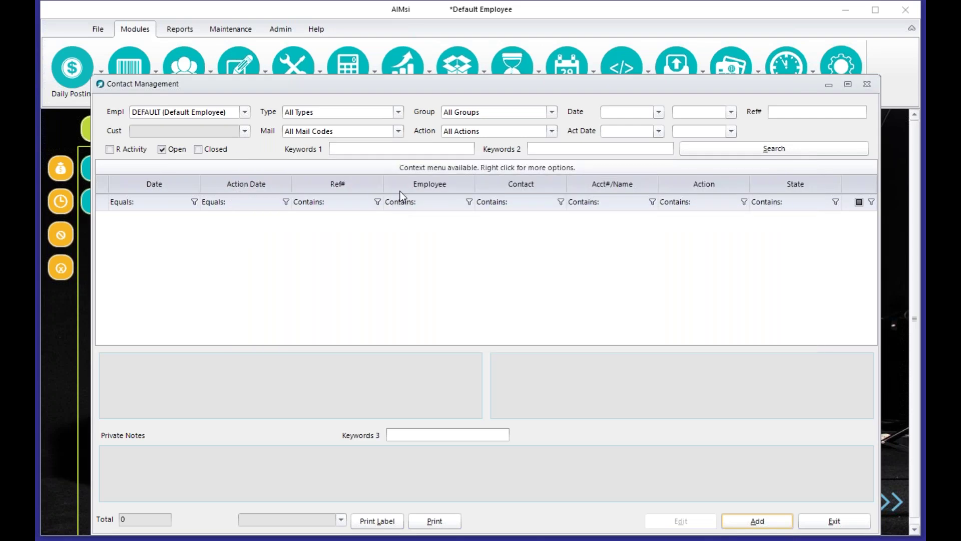
key("alt+a")
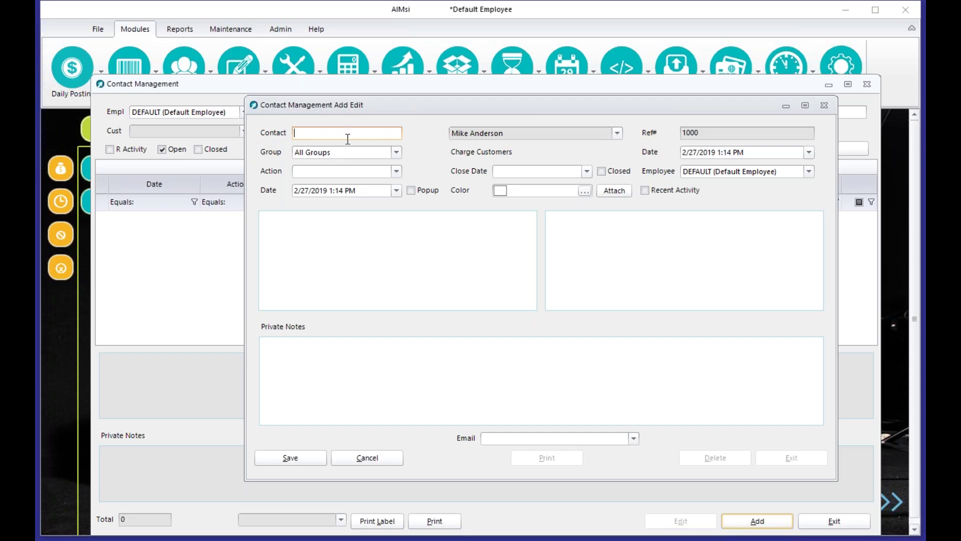
- Enter the customer's first name as the contact on the new entry
type("Mike")
left_click_drag(335, 132, 275, 133)
left_click_drag(317, 134, 284, 134)
- Browse the full action list, then set the entry's group to Misc and view the actions offered for it
left_click(399, 174)
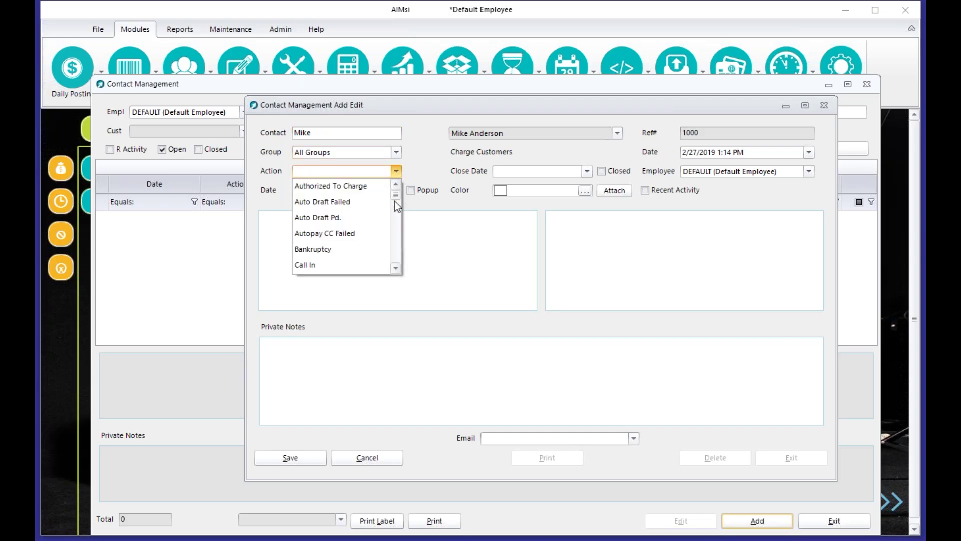
left_click_drag(395, 198, 397, 155)
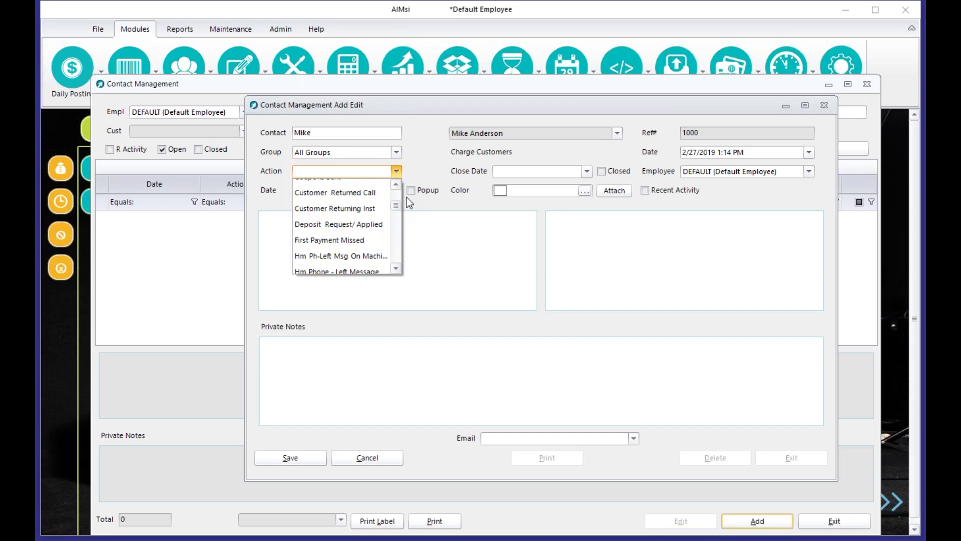
left_click(395, 152)
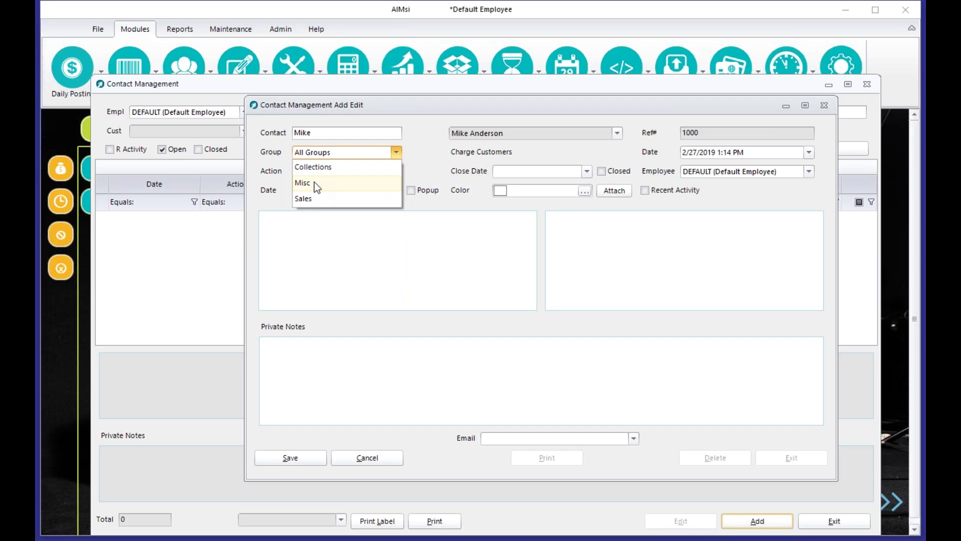
left_click(315, 185)
left_click(391, 171)
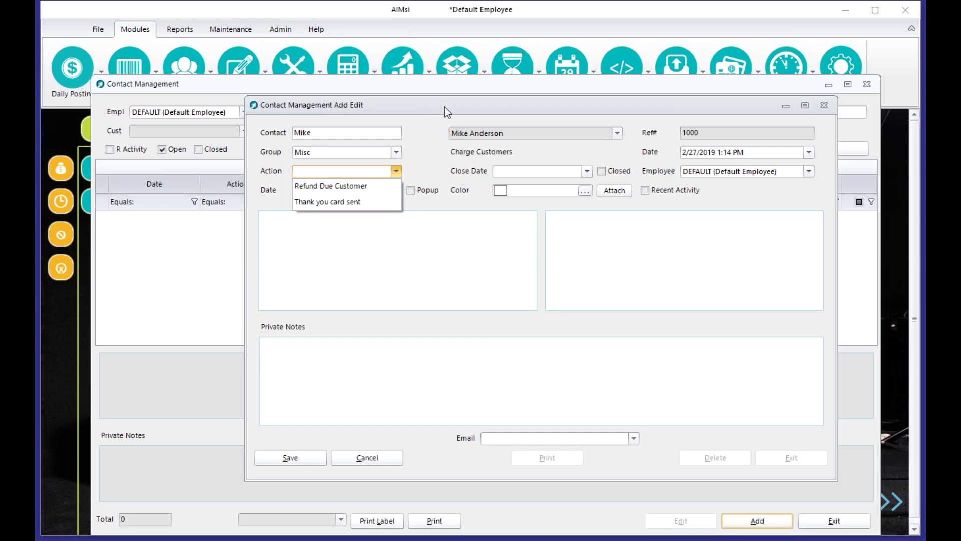
left_click(406, 207)
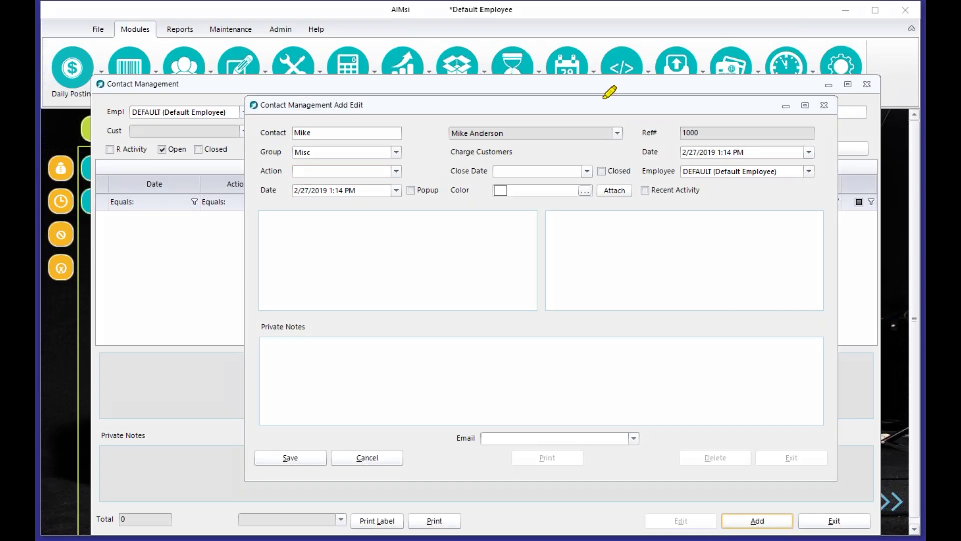
- Examine the entry's contact date and action date, along with the contact and color fields of the form
left_click_drag(683, 151, 784, 148)
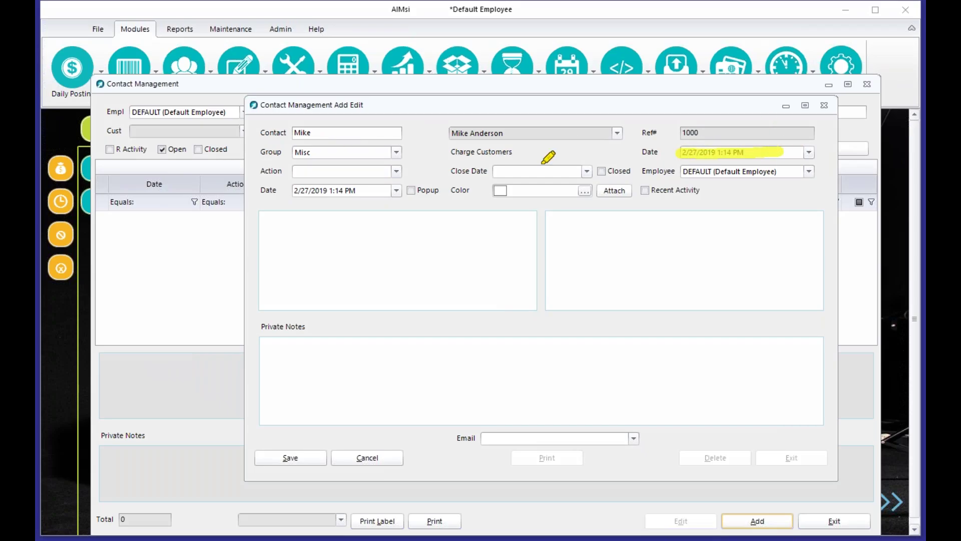
left_click_drag(294, 193, 378, 192)
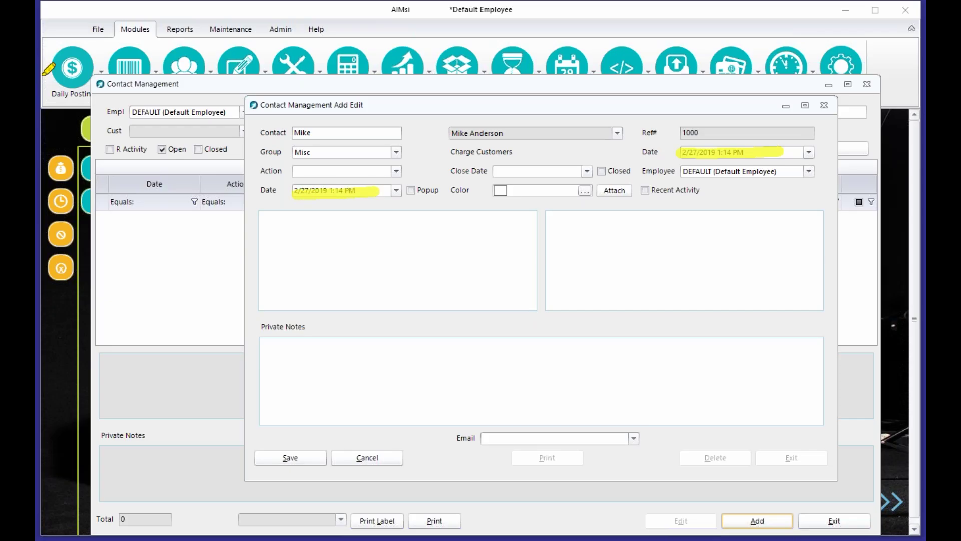
key("Escape")
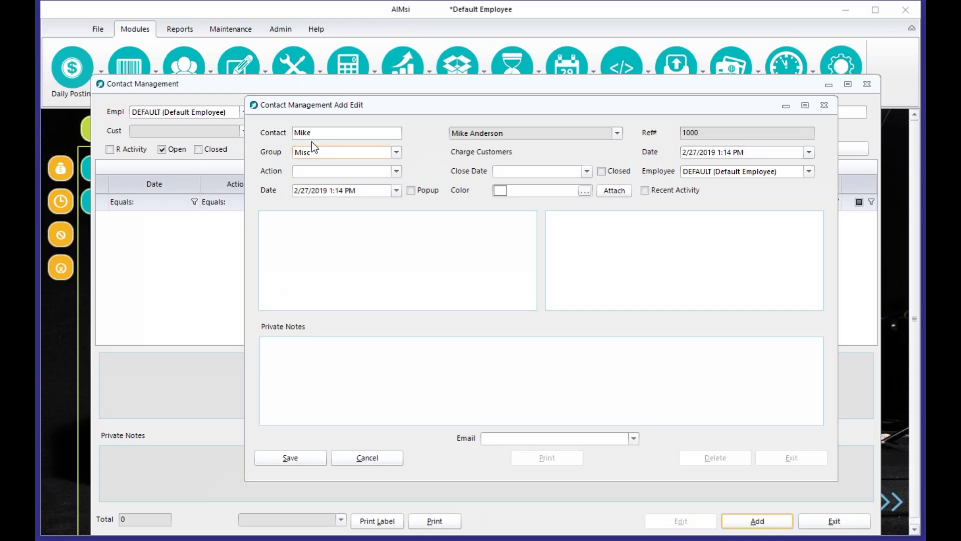
left_click(348, 132)
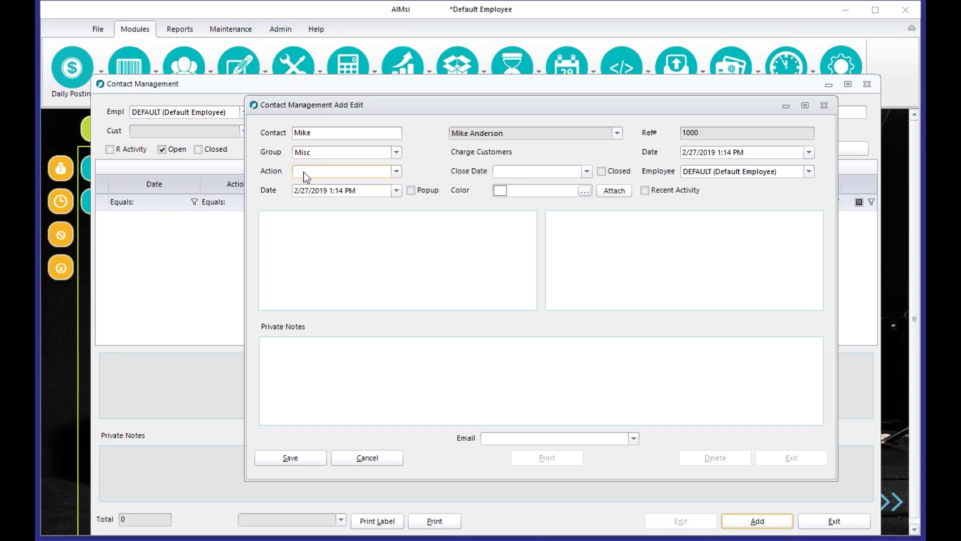
left_click(327, 191)
key("Tab")
left_click(532, 189)
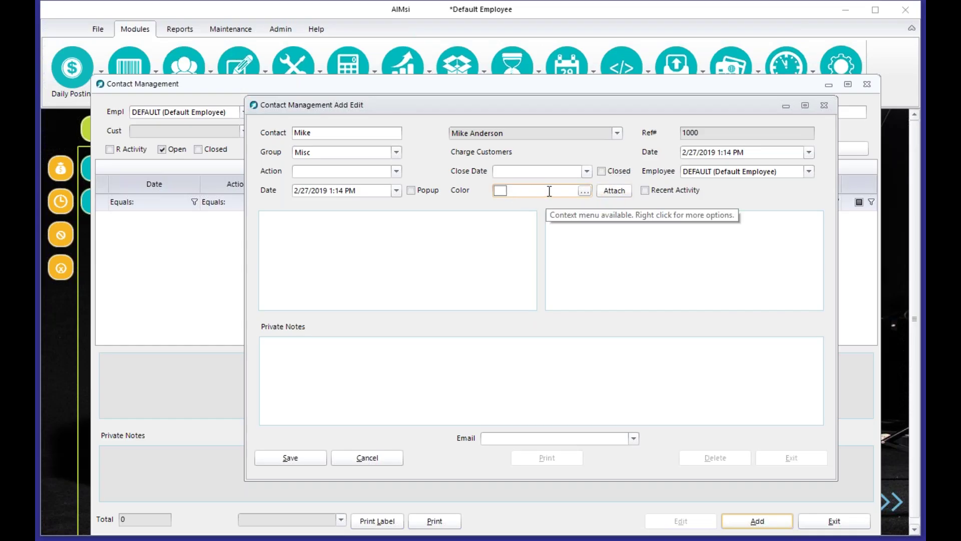
key("Tab")
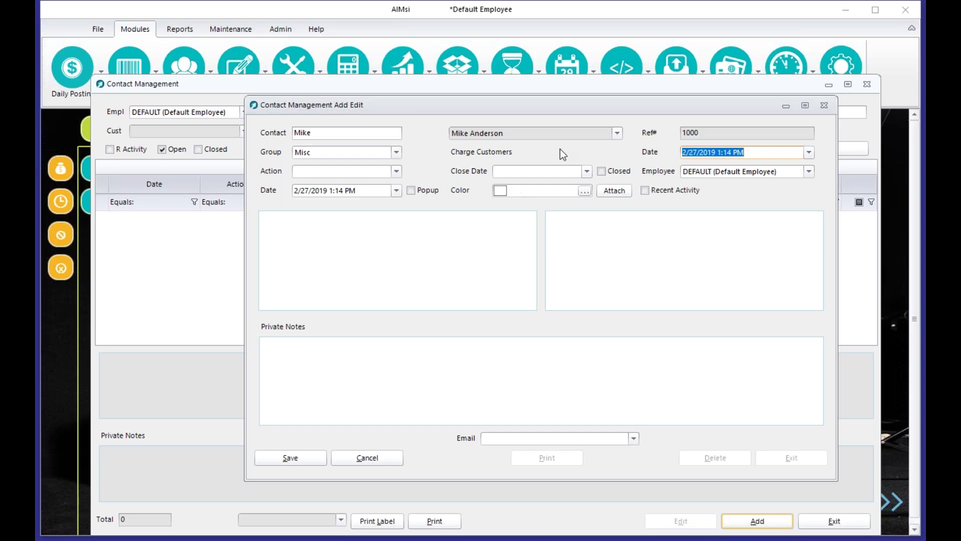
left_click_drag(383, 190, 246, 185)
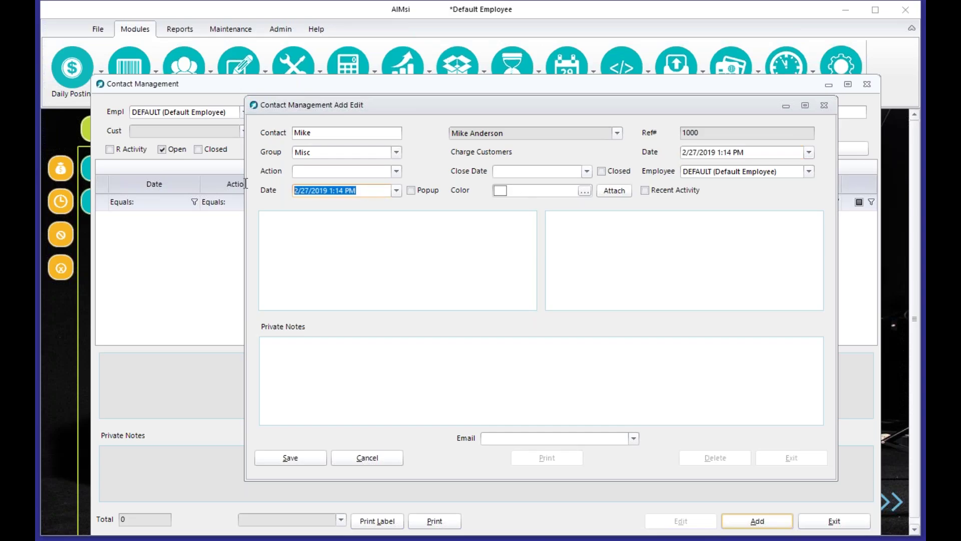
left_click_drag(789, 156, 662, 157)
double_click(761, 155)
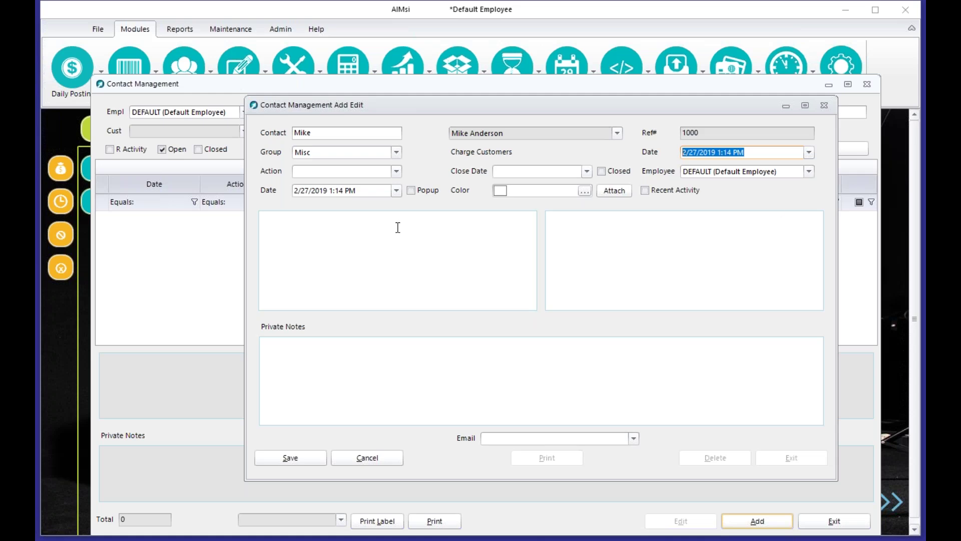
left_click(397, 190)
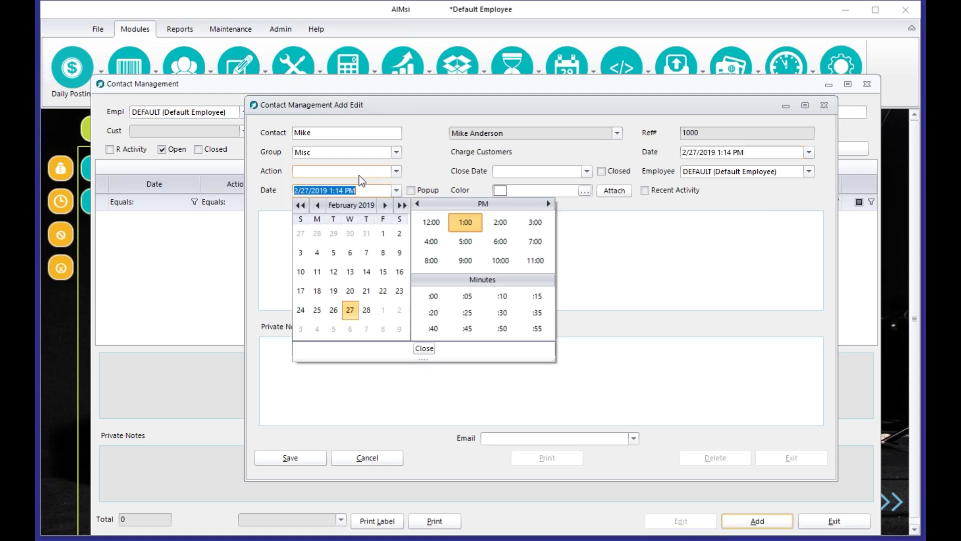
left_click(397, 171)
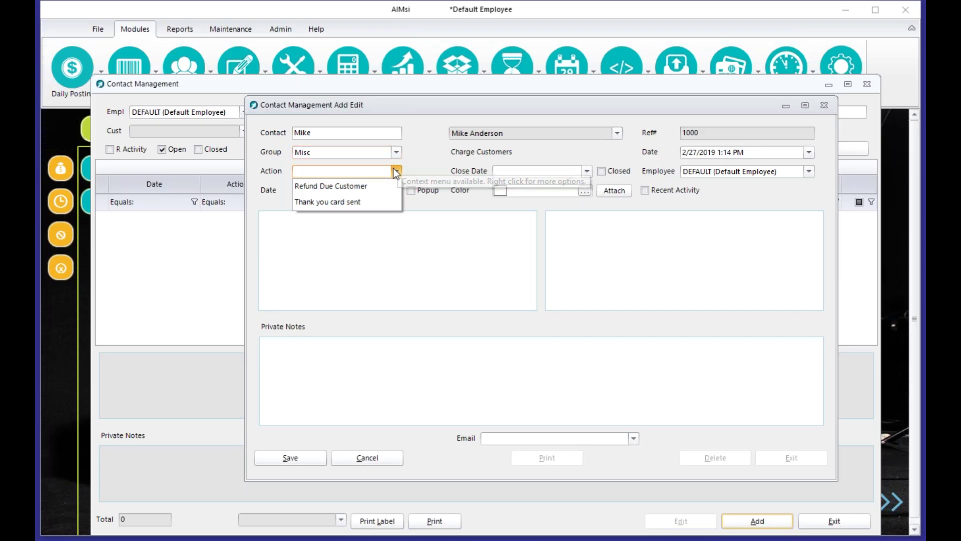
left_click(395, 154)
left_click(333, 167)
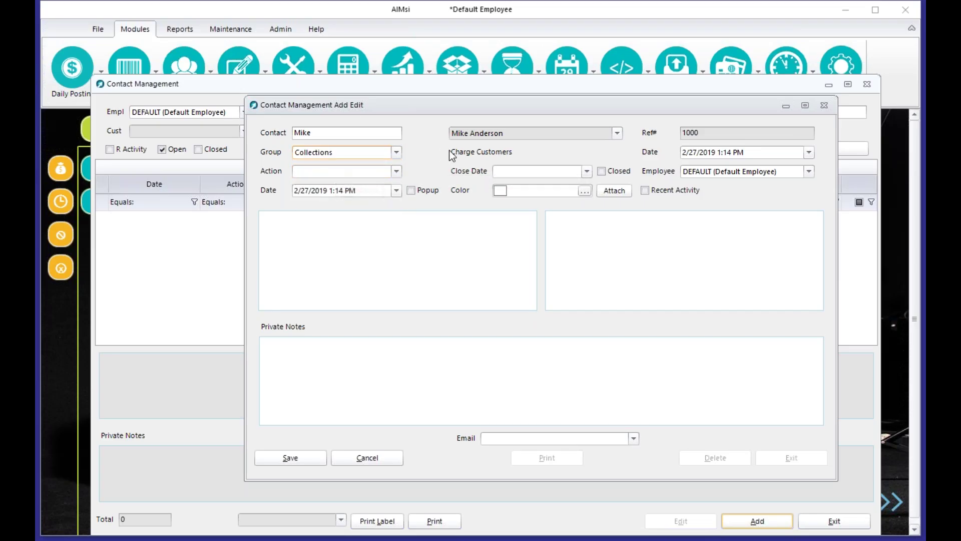
- Set the contact entry's group to Sales and its action to Call In
left_click(395, 155)
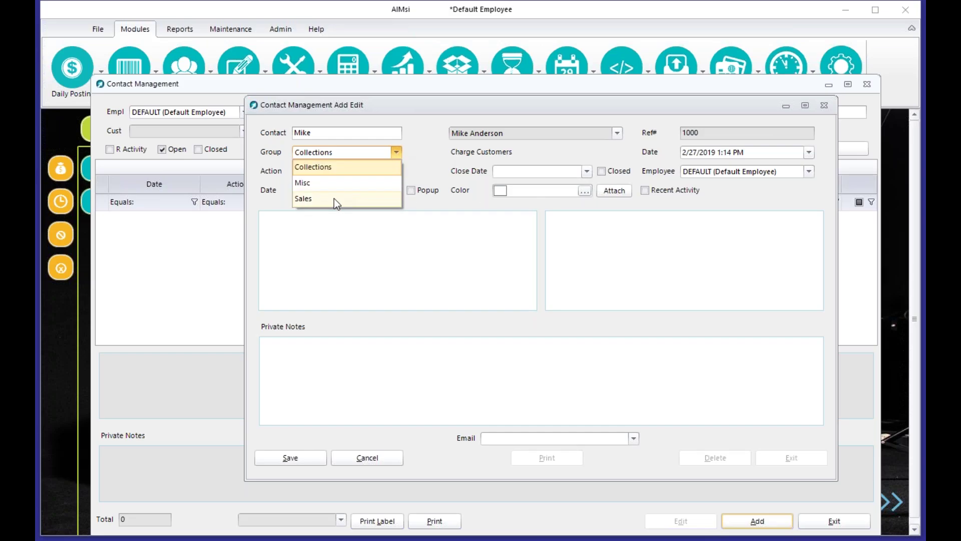
left_click(334, 199)
left_click(396, 172)
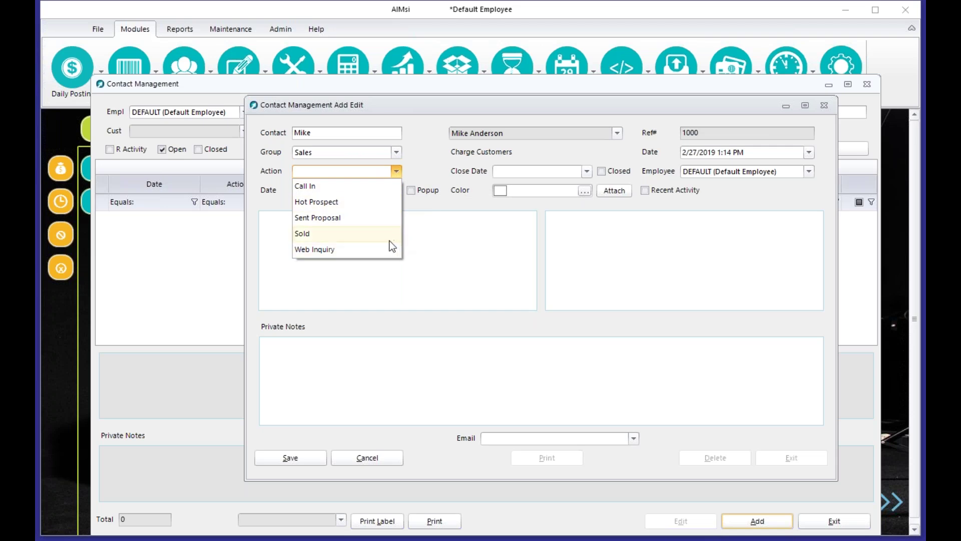
left_click(340, 188)
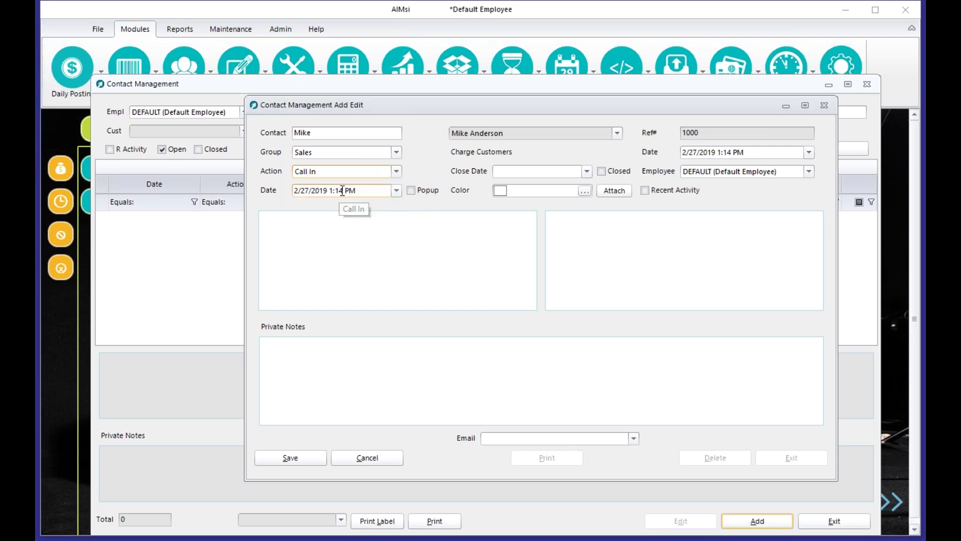
- Enter a contact note saying the customer phoned in inquiring about a new tenor saxophone
left_click(369, 226)
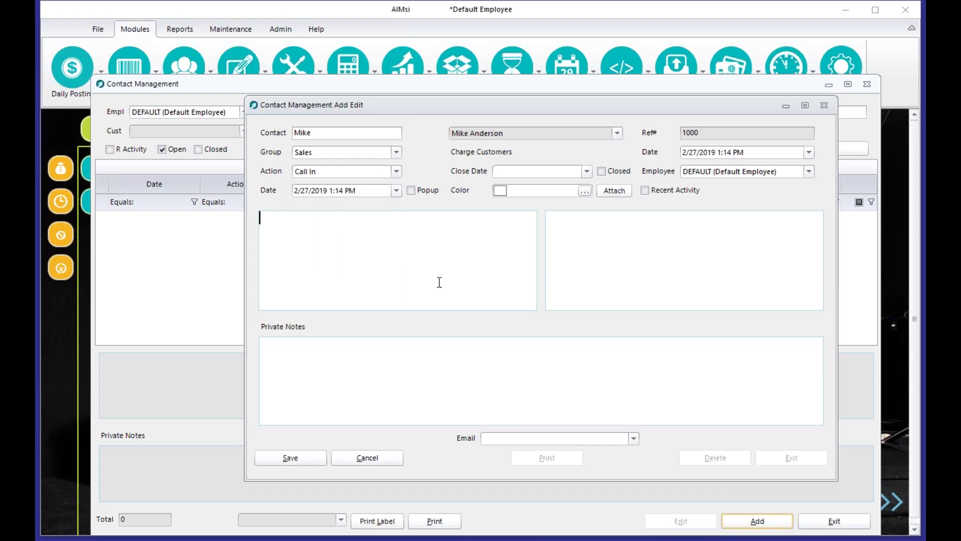
key("Return")
type("Mike phoned in inquiring about")
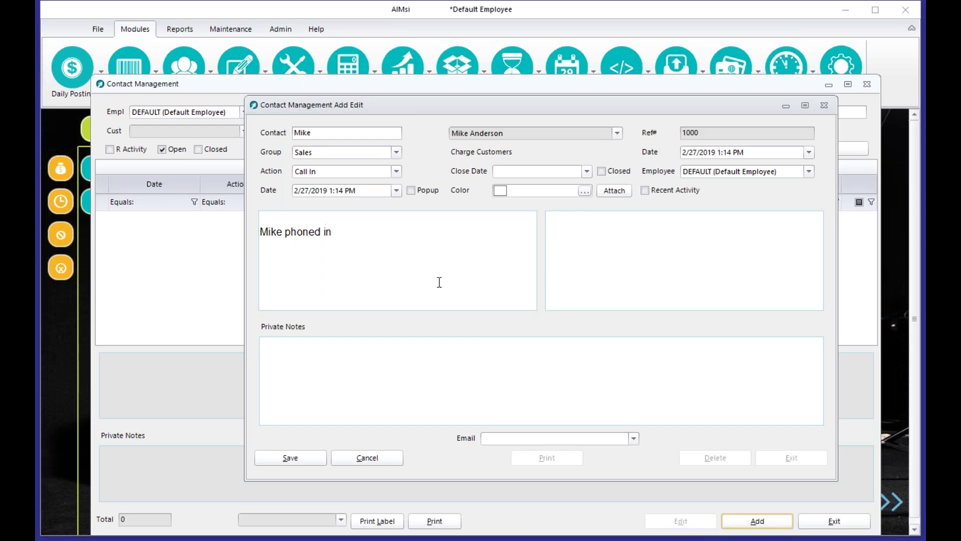
type(" a")
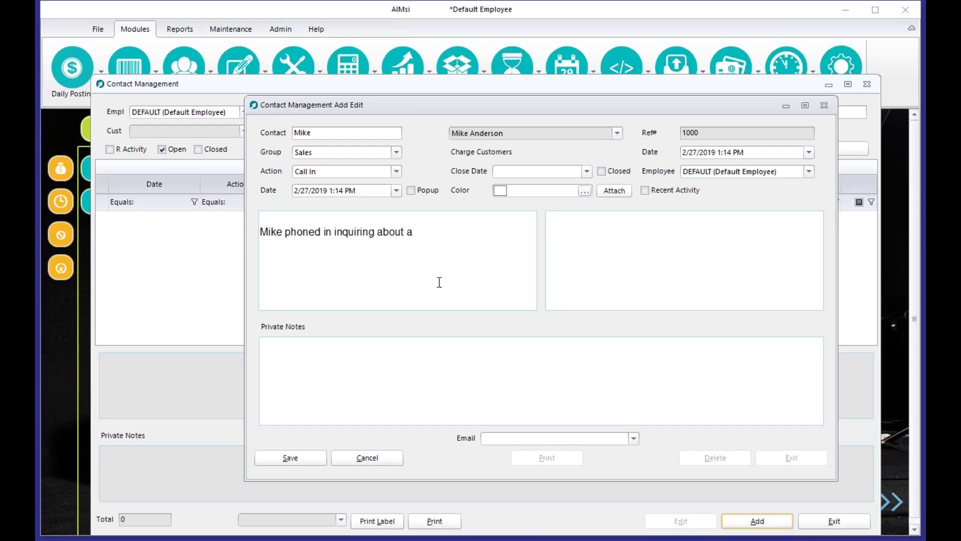
type(" new tenor saxophone")
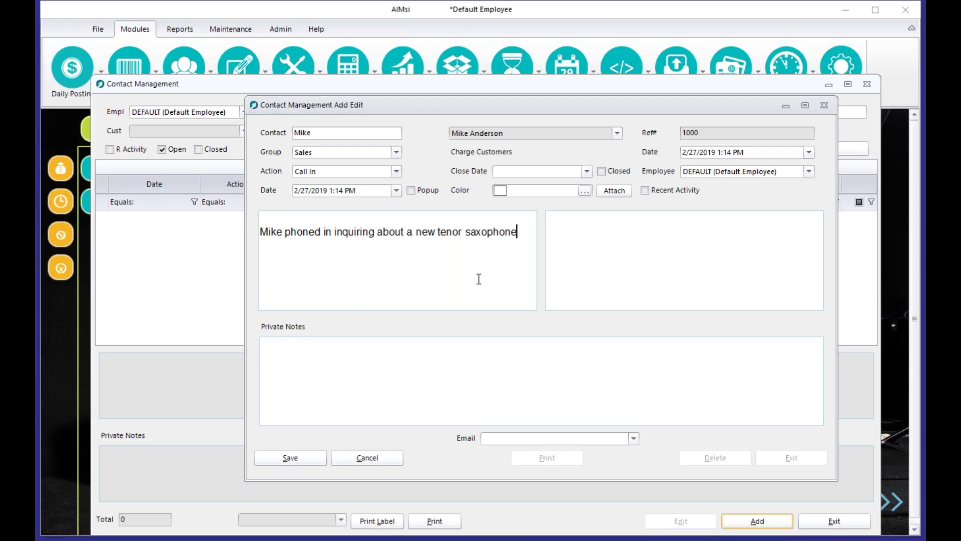
left_click(262, 220)
left_click(515, 221, "shift")
left_click(399, 281)
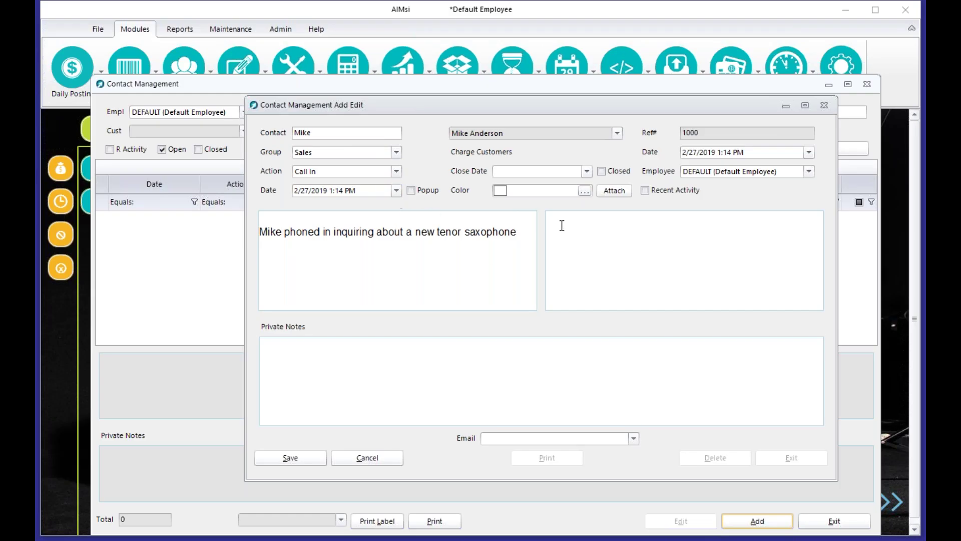
- Enter a follow-up note to look into a *brand name* and get back to the customer
left_click(601, 248)
type("Look into a *brand nam")
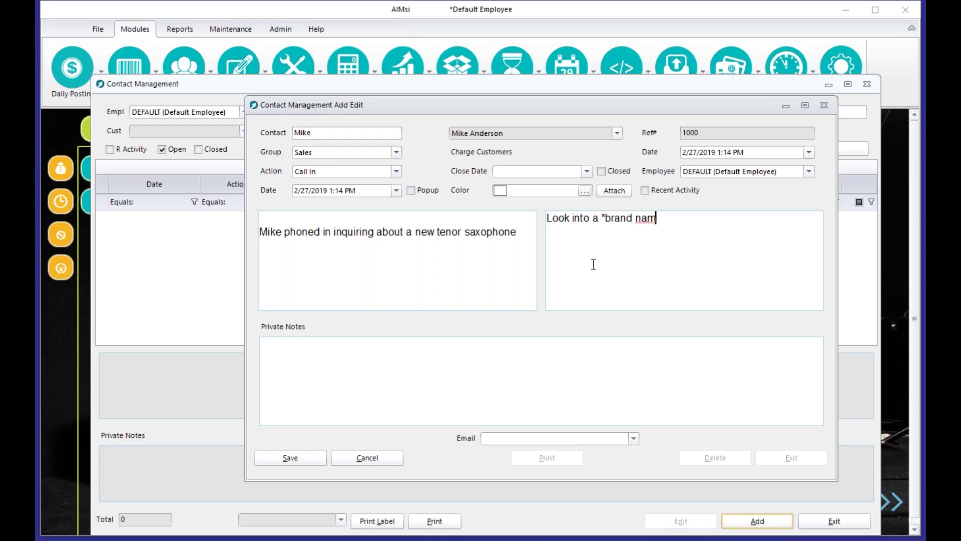
type("e* and get back to")
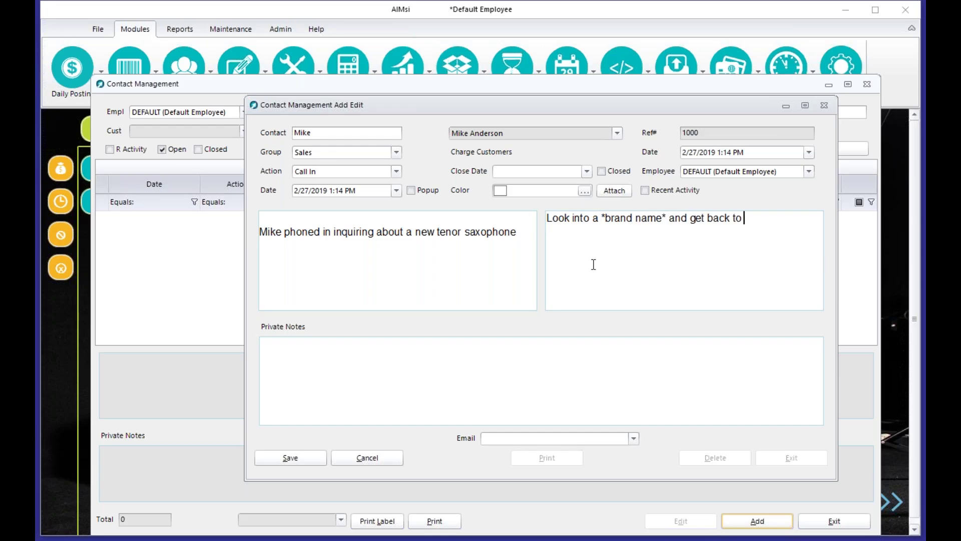
type(" Mike")
- Set the action date to 3/1/2019 10:00 AM and enable the popup reminder for it
left_click(395, 190)
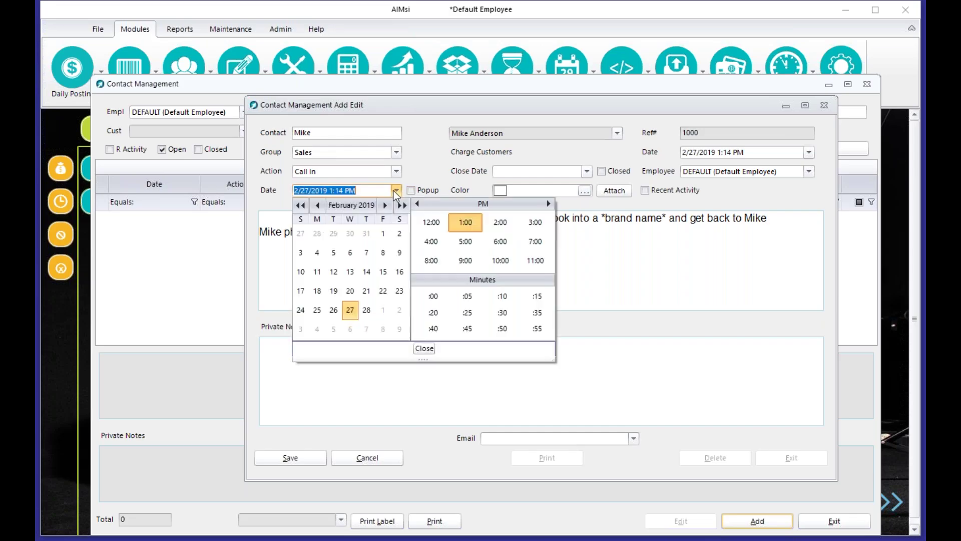
left_click(383, 309)
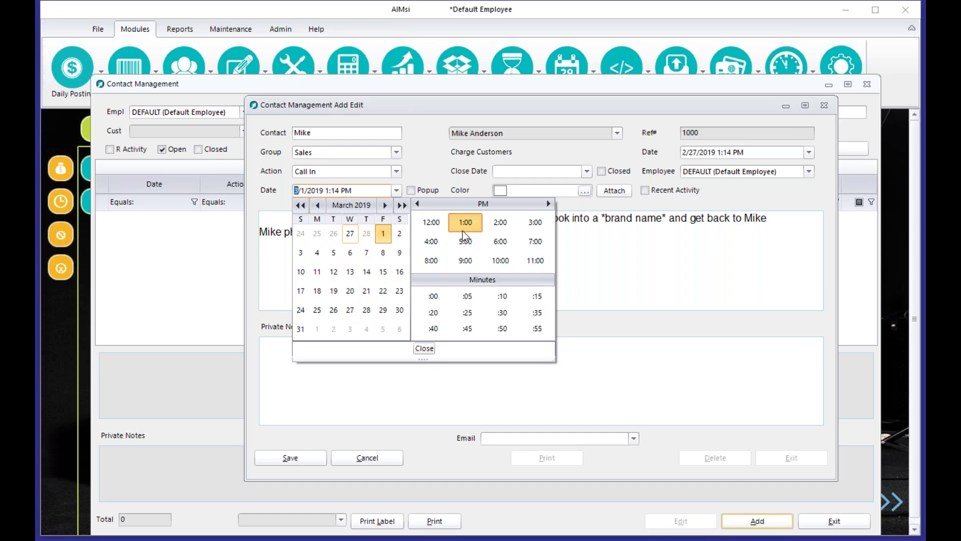
left_click(499, 266)
left_click(432, 297)
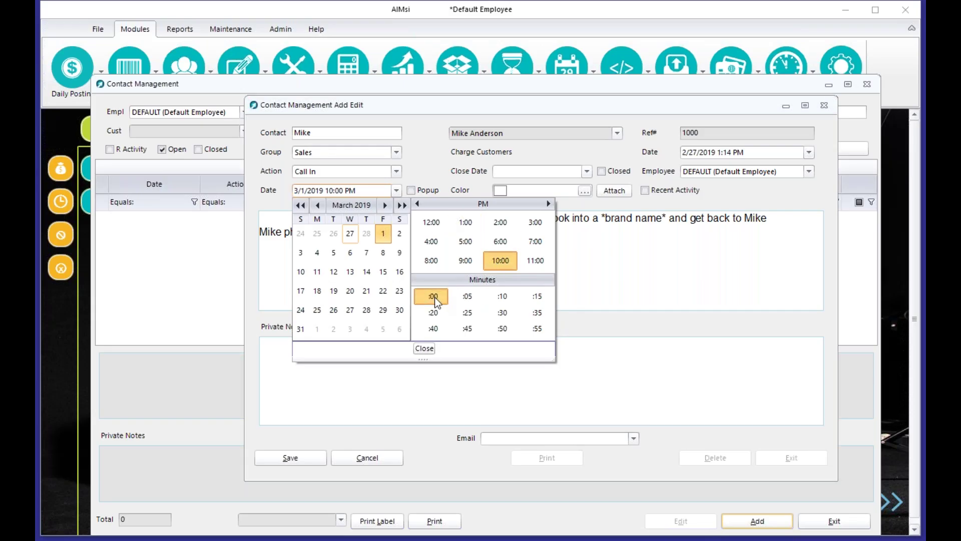
left_click(417, 204)
left_click(297, 192)
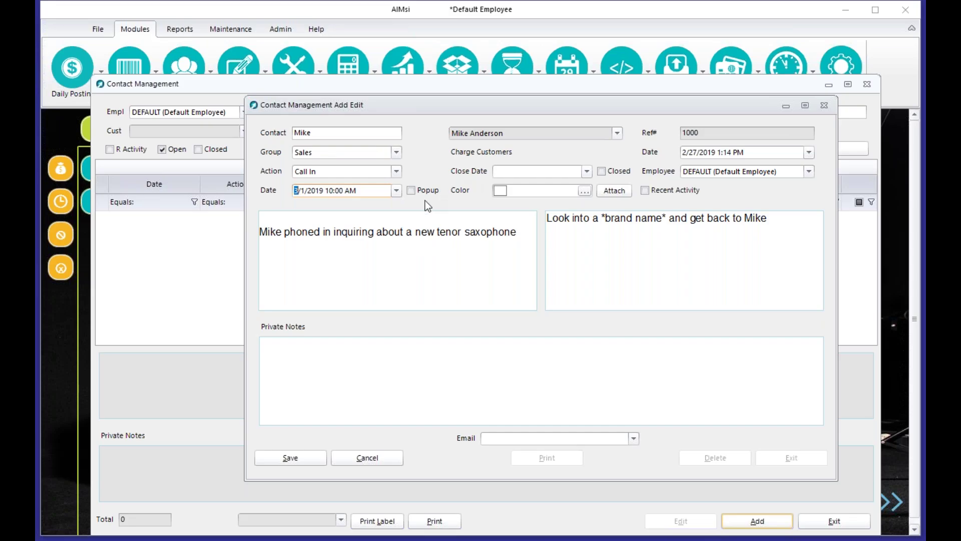
left_click(413, 191)
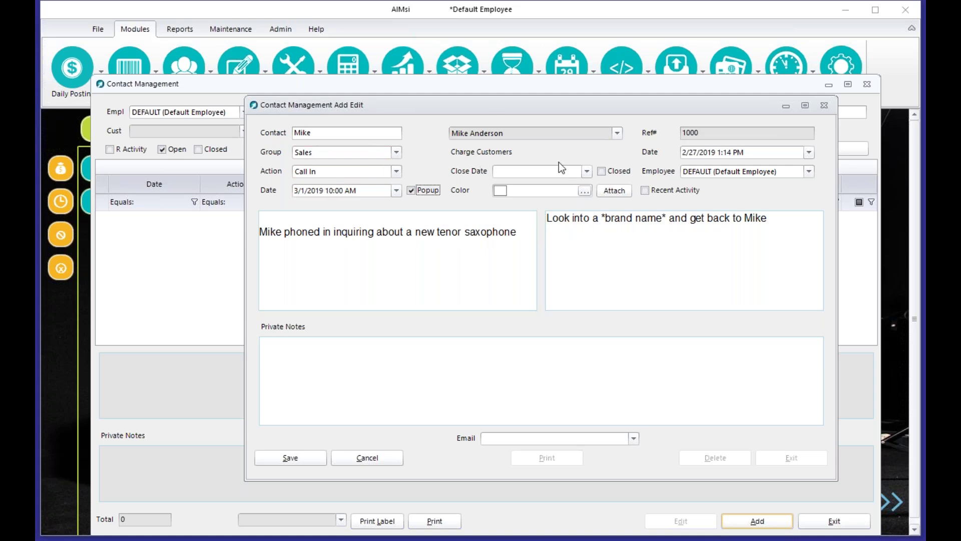
- Examine the entry's assigned employee, action date, both note boxes and the private notes area
left_click(808, 171)
left_click(809, 171)
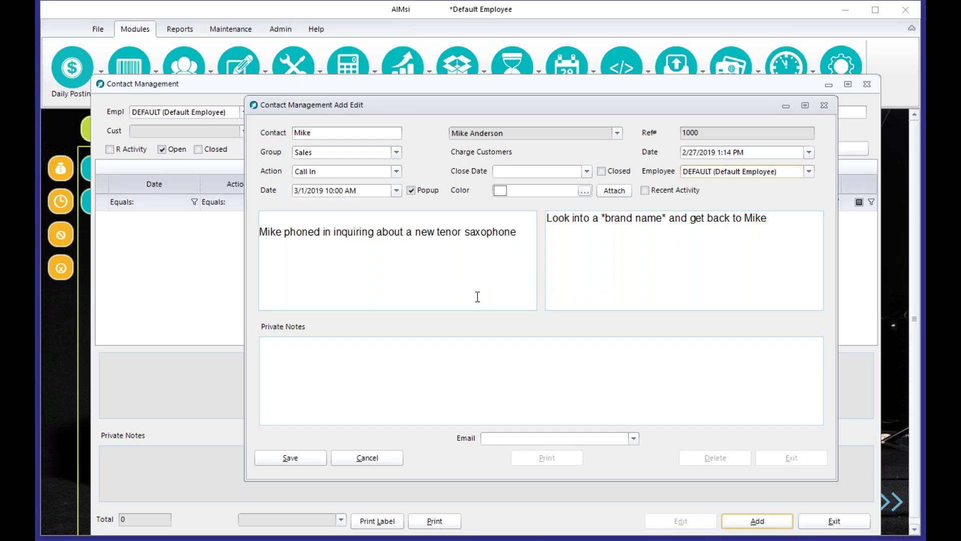
left_click(323, 249)
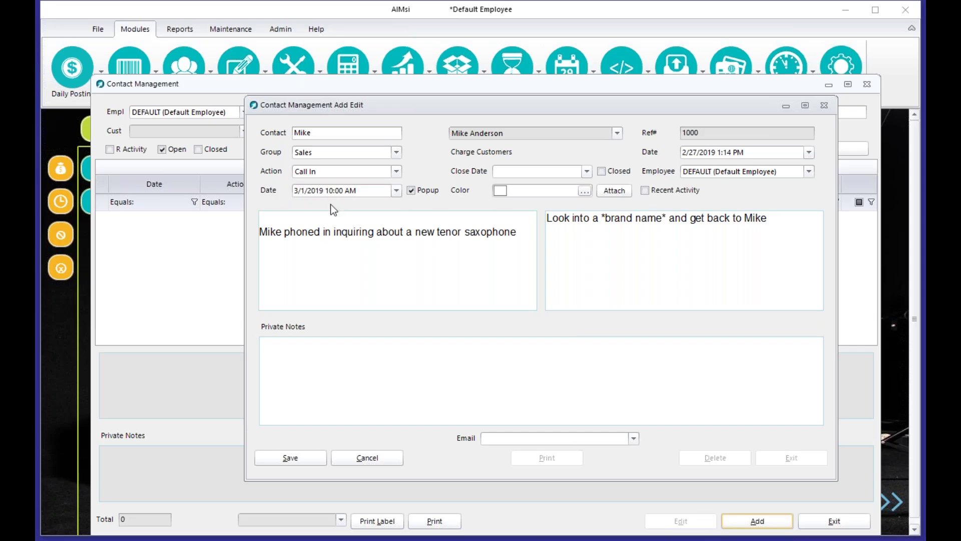
left_click(347, 190)
key("Tab")
left_click(296, 340)
left_click_drag(259, 232, 520, 305)
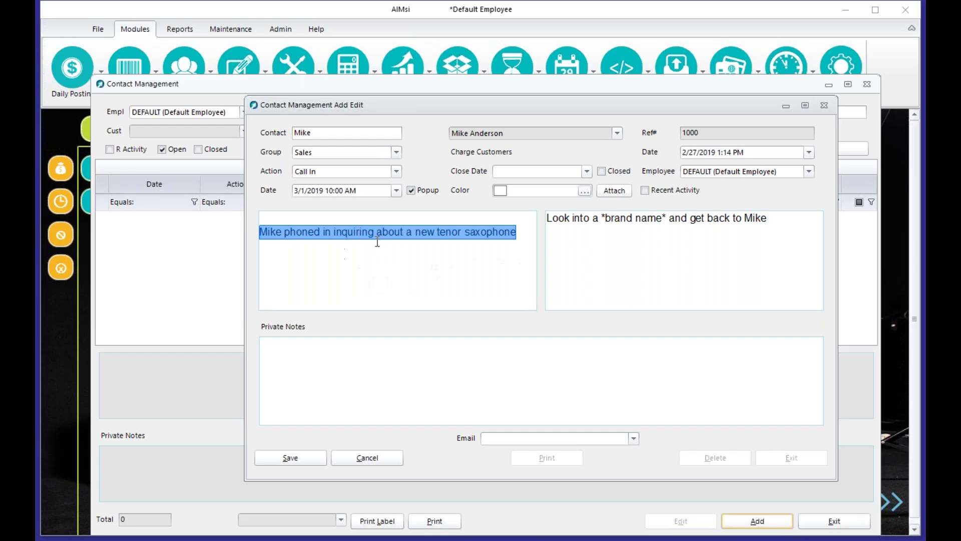
left_click_drag(800, 270, 508, 196)
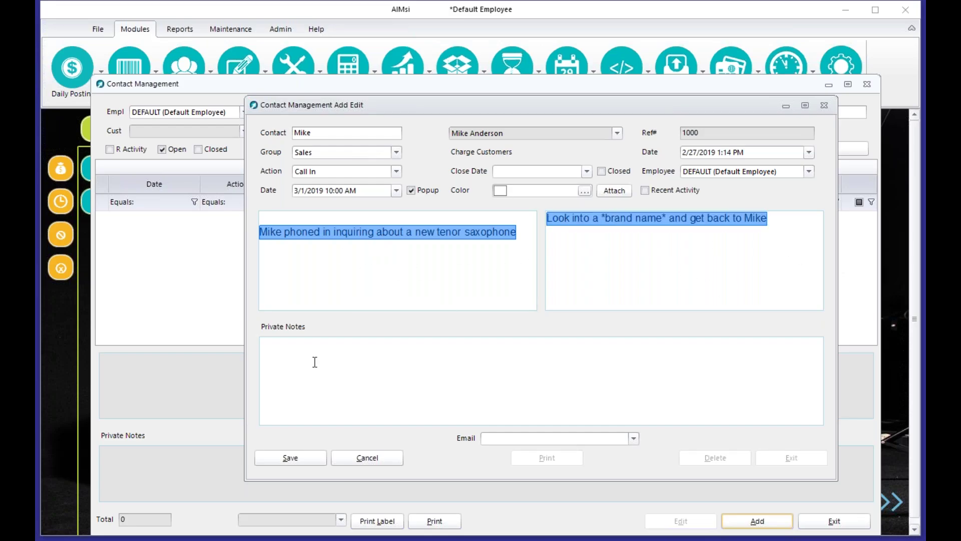
left_click(359, 348)
- Save and close the new contact entry, and sort the contact list by action date
left_click(288, 463)
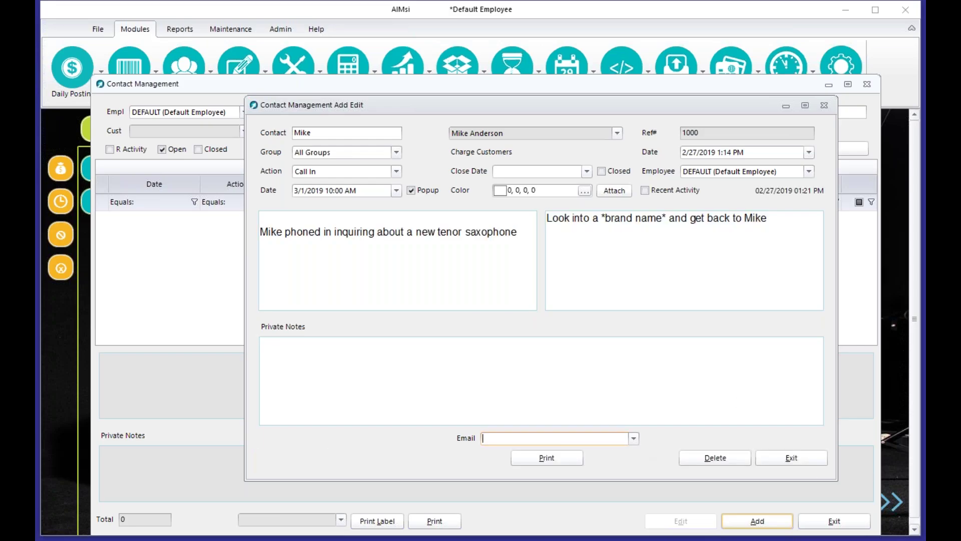
left_click(792, 458)
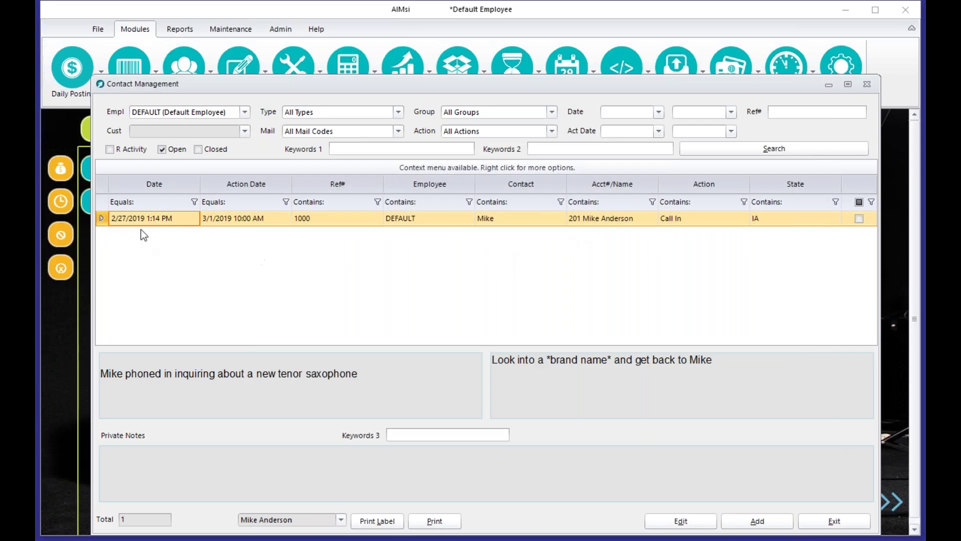
left_click(248, 184)
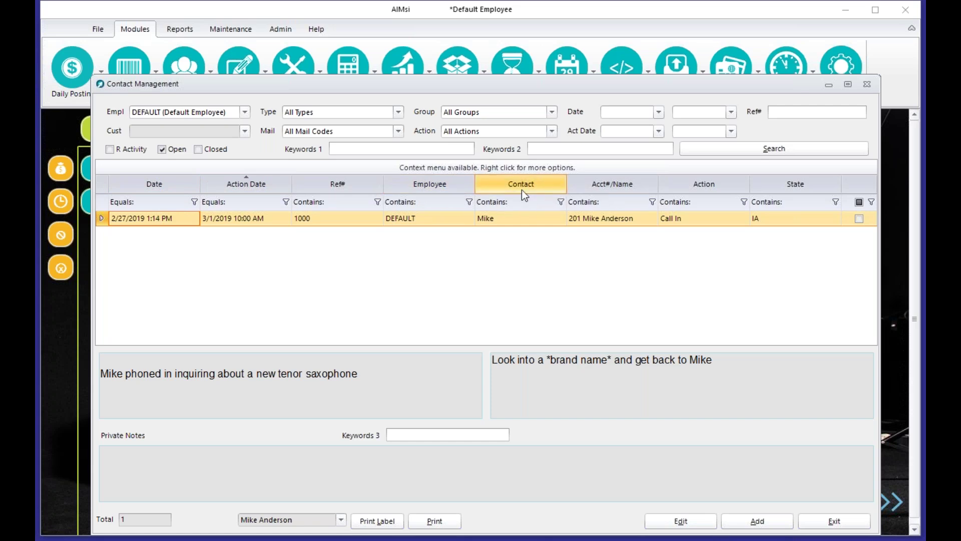
- Examine the filters of the Contact, Employee, Ref#, Action Date, Date and Acct#/Name columns in the contact list
left_click(523, 202)
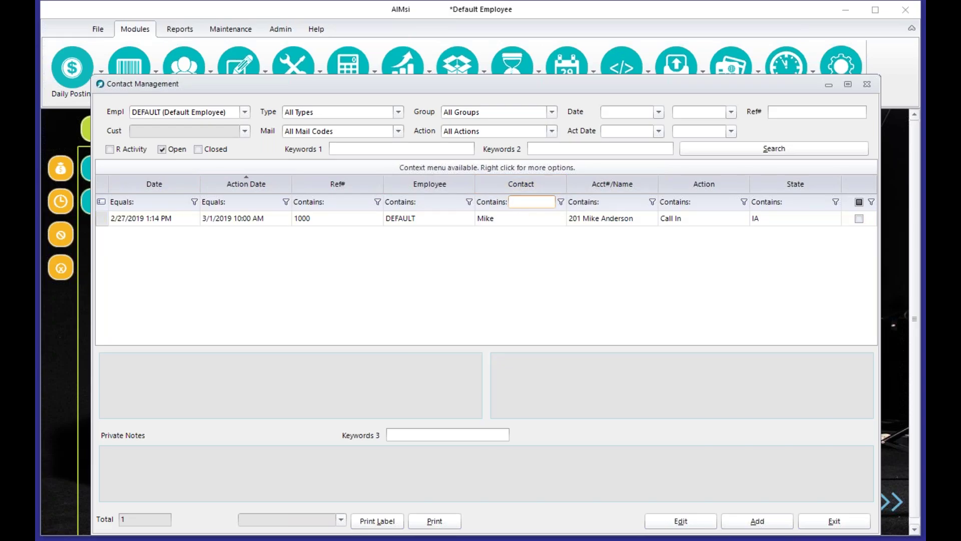
left_click(434, 204)
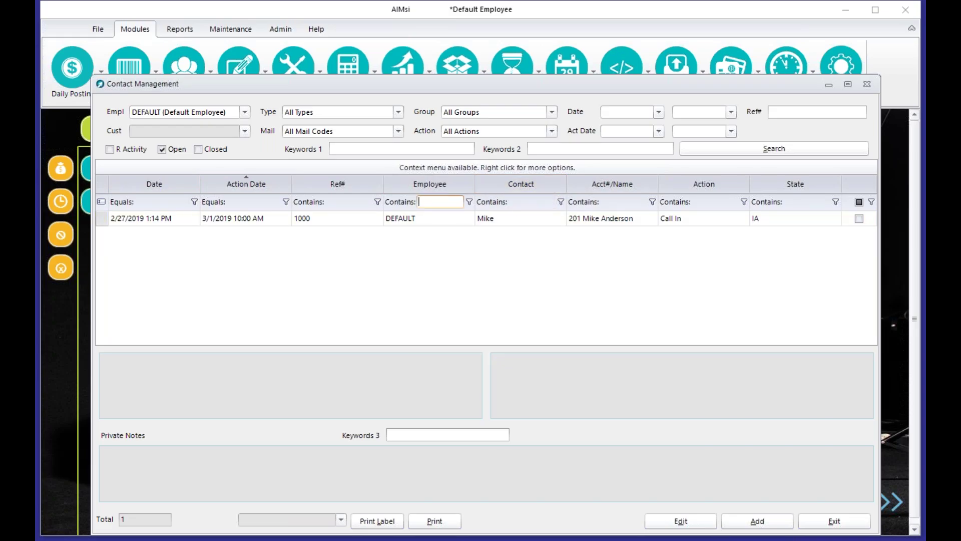
left_click(339, 203)
left_click(238, 200)
left_click(171, 204)
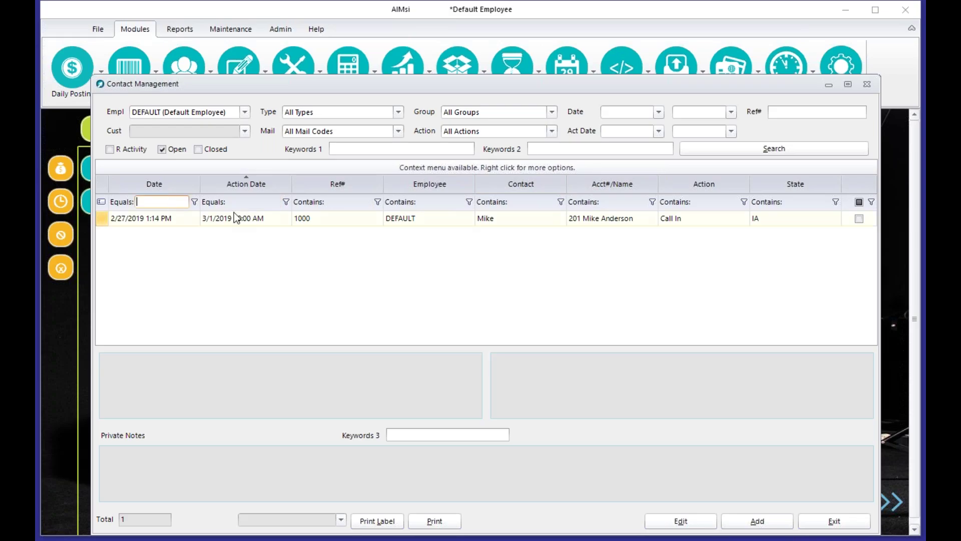
left_click(606, 202)
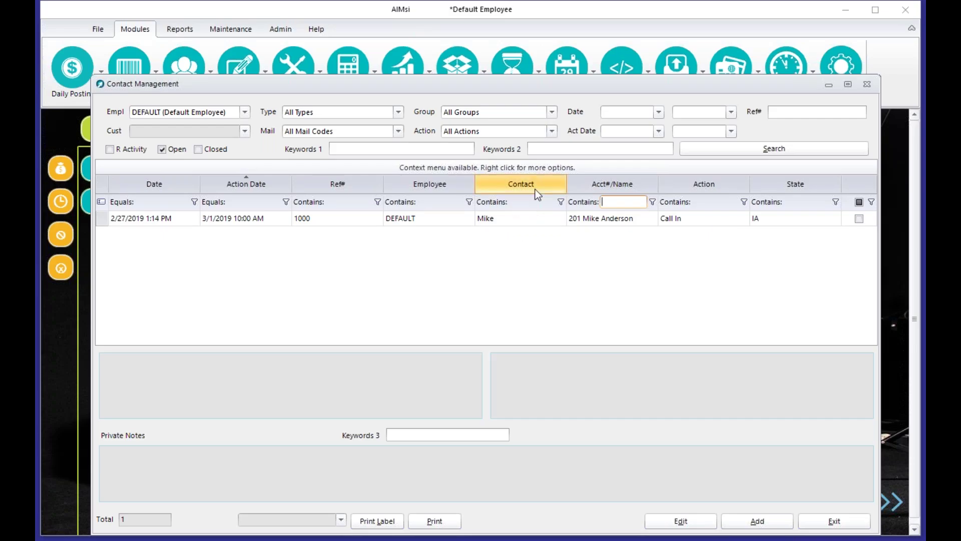
- Exit the Contact Management screen and reopen it from the customer module
left_click(827, 520)
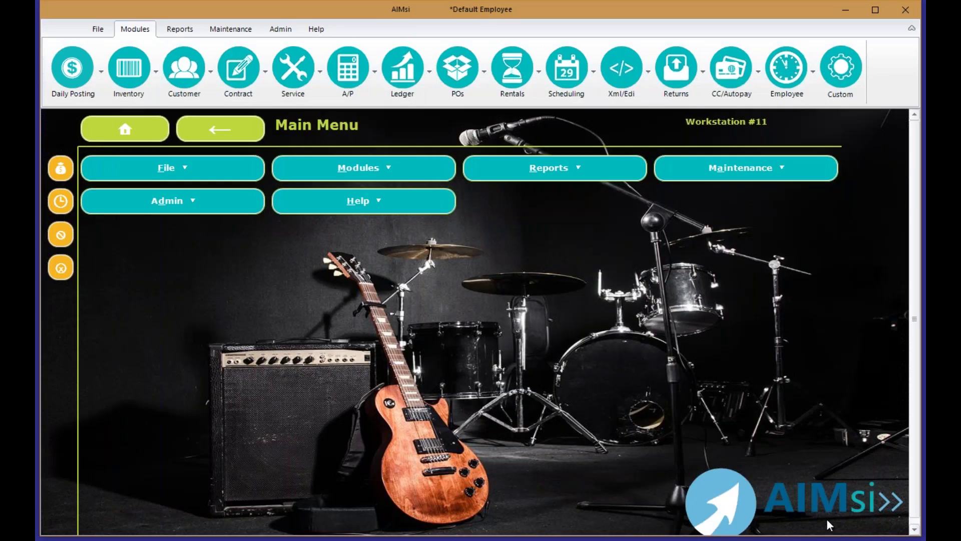
left_click(199, 78)
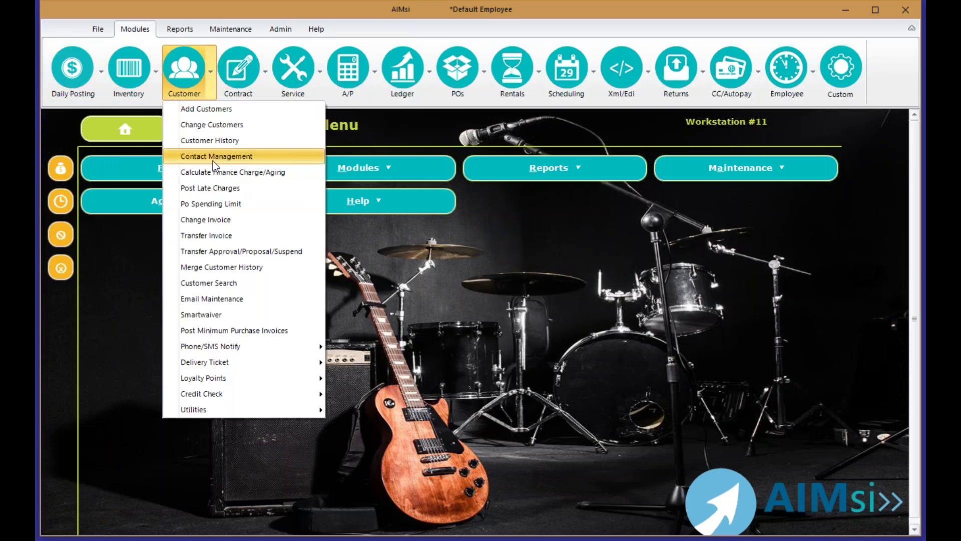
left_click(212, 160)
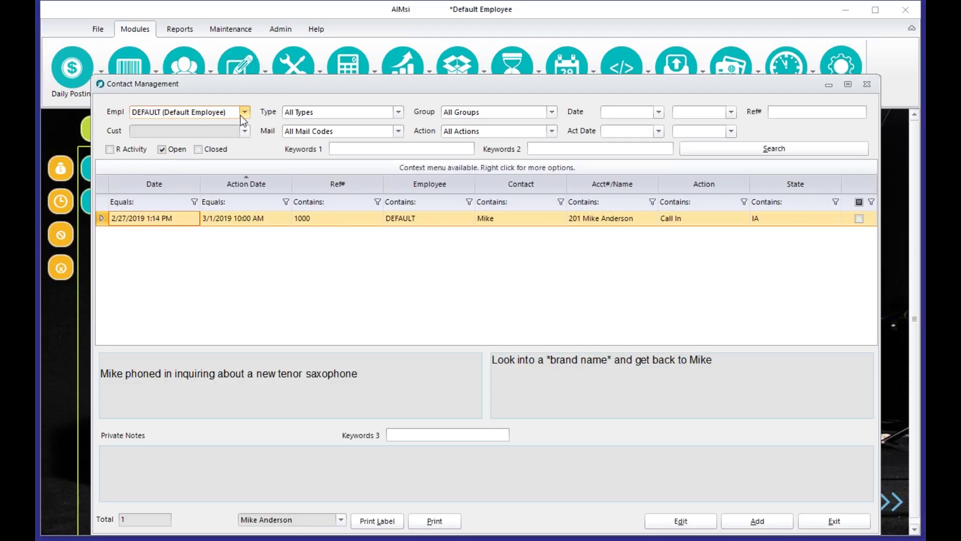
- Examine the employee filter choices and the customer search for adding a contact entry, and exit Contact Management
left_click(243, 114)
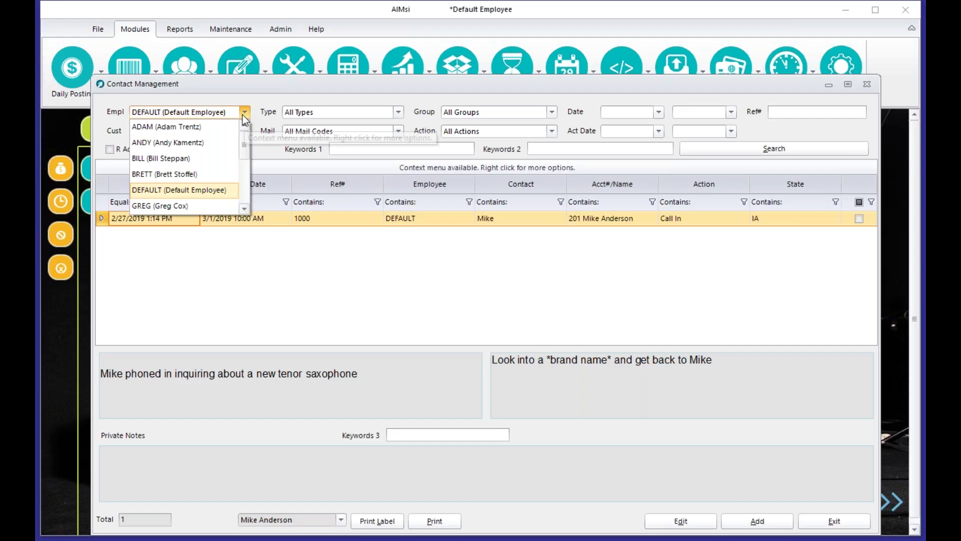
left_click(243, 114)
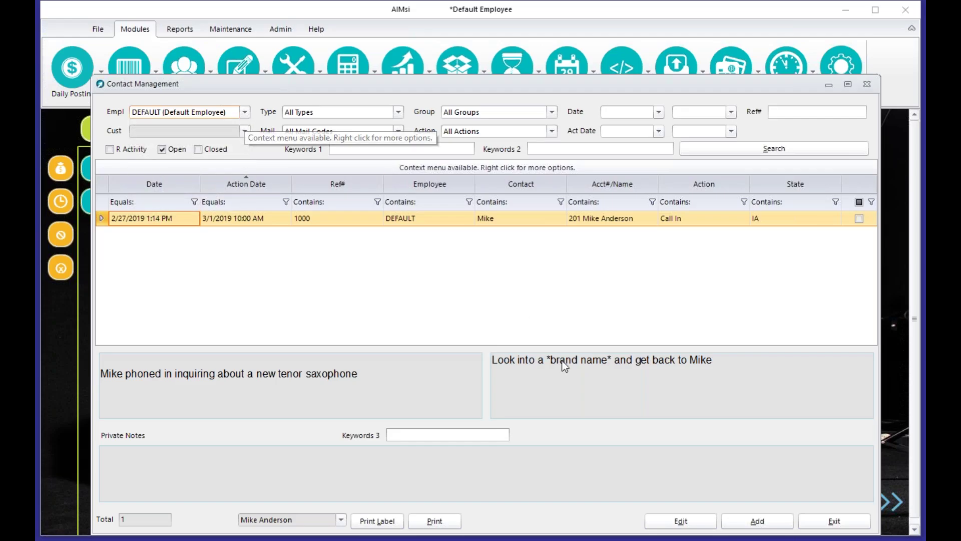
left_click(752, 519)
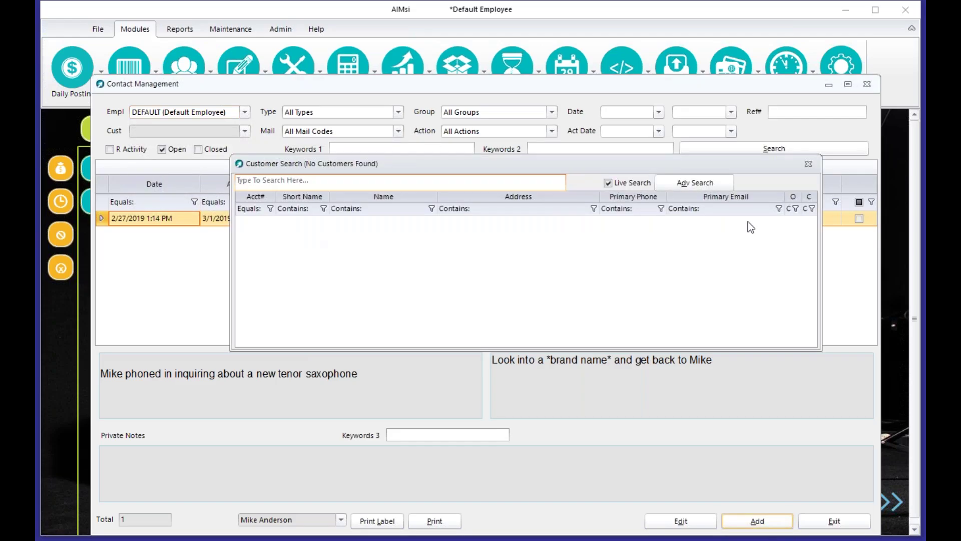
left_click(808, 164)
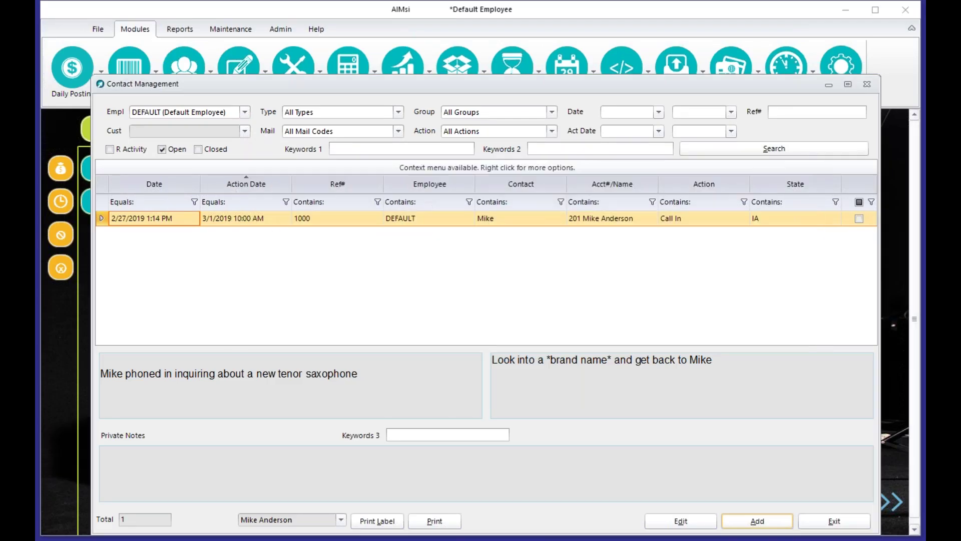
left_click(853, 517)
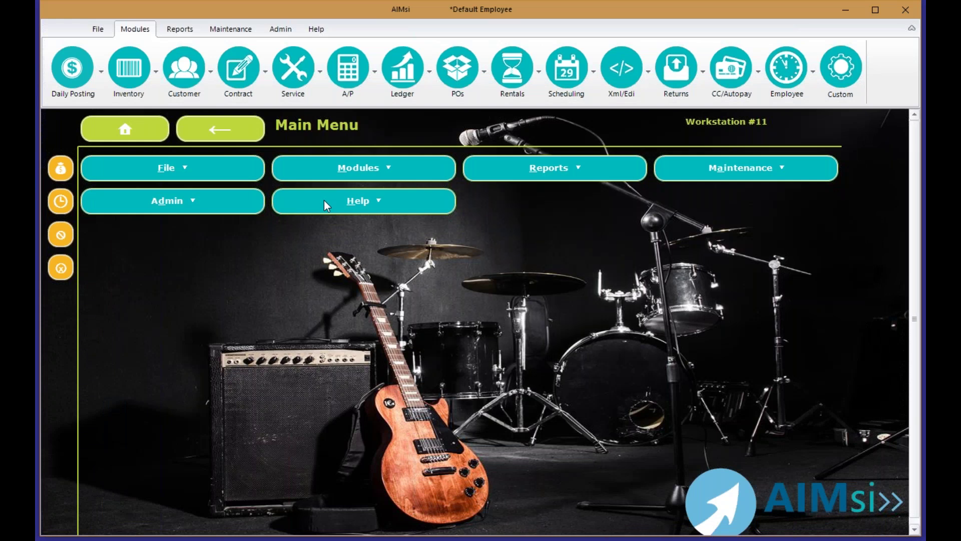
- Open the Customer History of the customer who called in, searching by the customer's first name
left_click(184, 75)
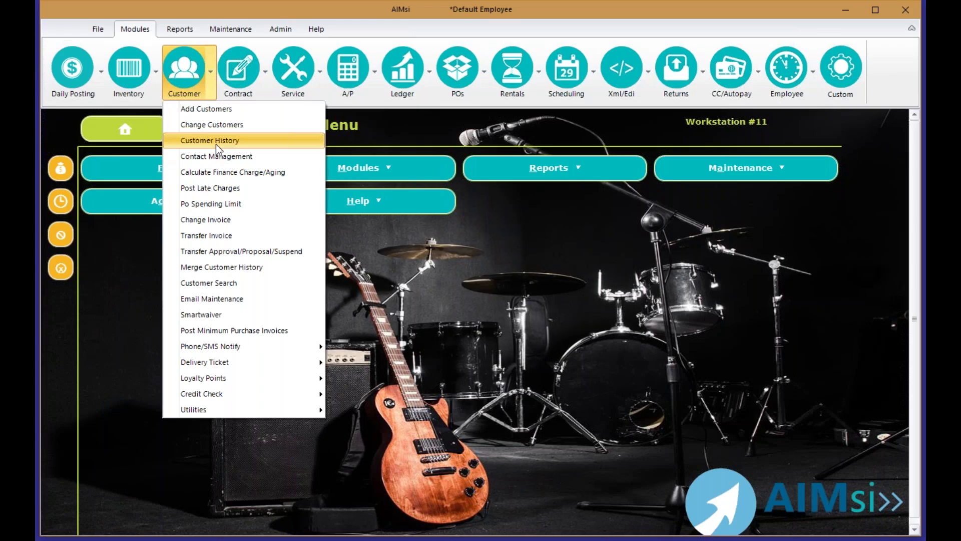
left_click(216, 141)
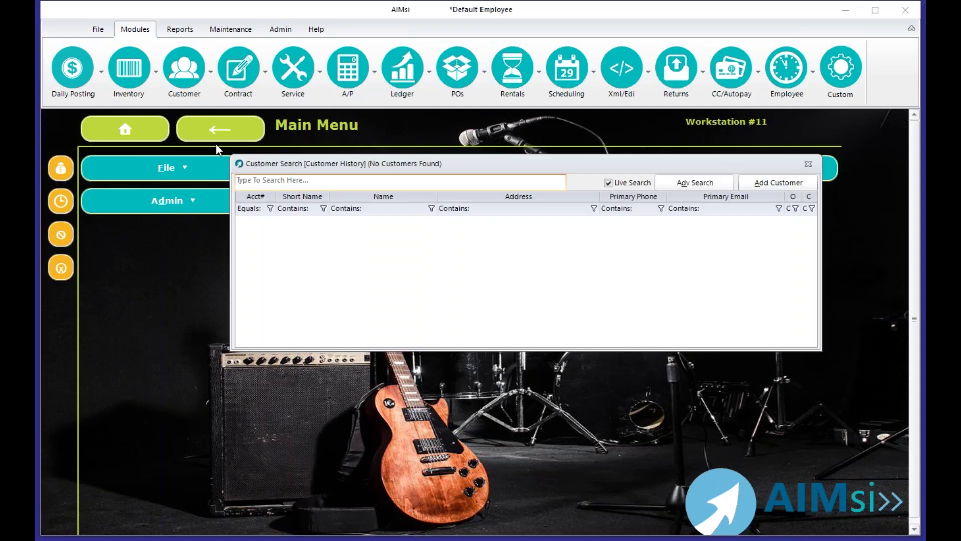
type("ande")
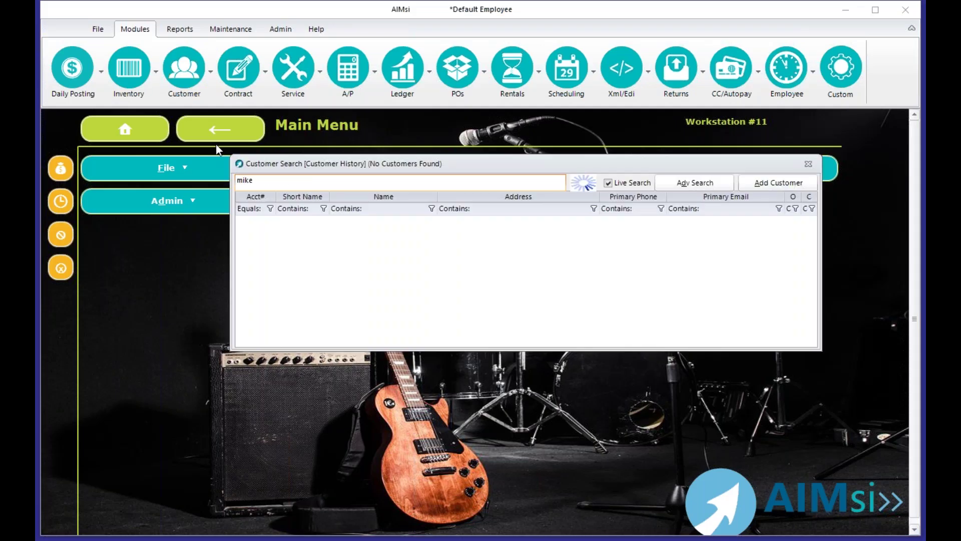
key("Return")
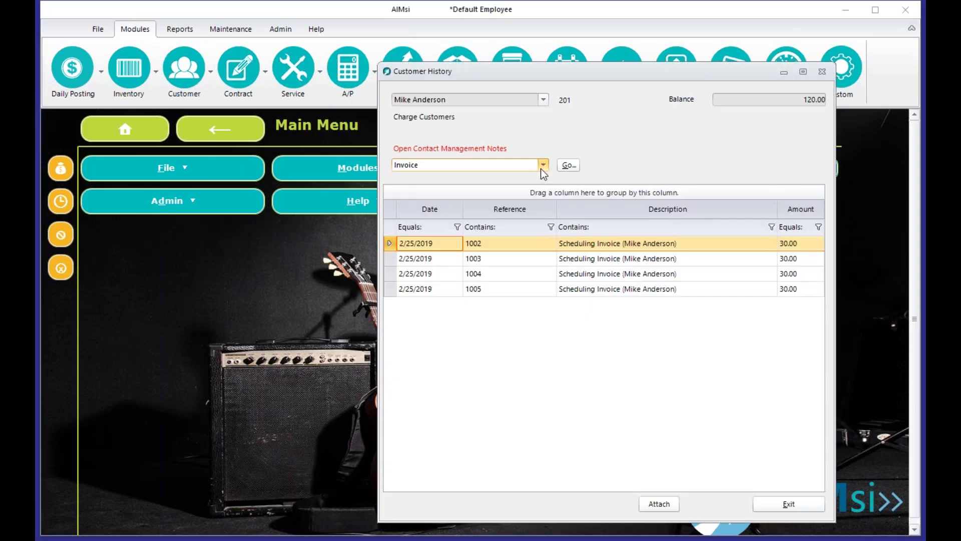
- Switch the customer's history category from Invoice to Contact Management and open the customer's contact entries
left_click(541, 169)
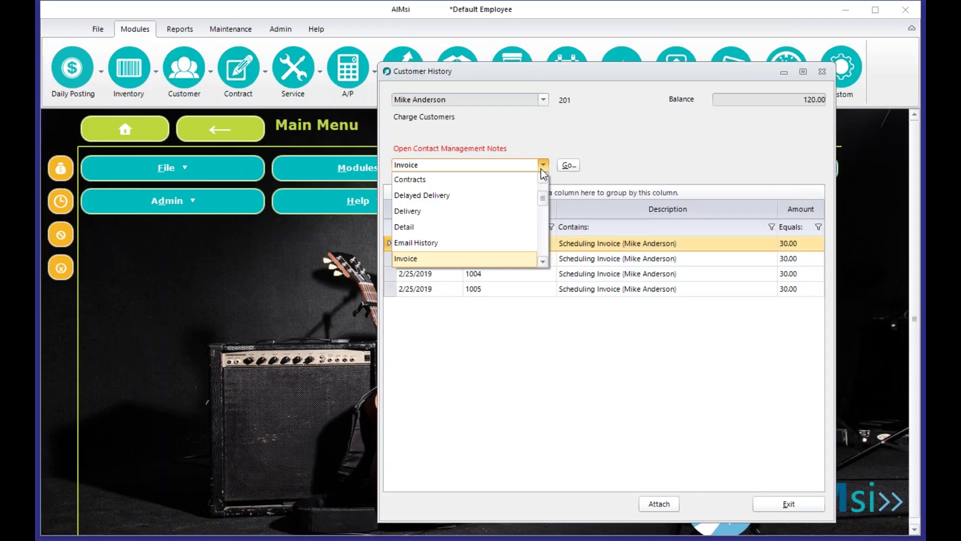
left_click(543, 178)
left_click(543, 177)
left_click(543, 177)
left_click(427, 212)
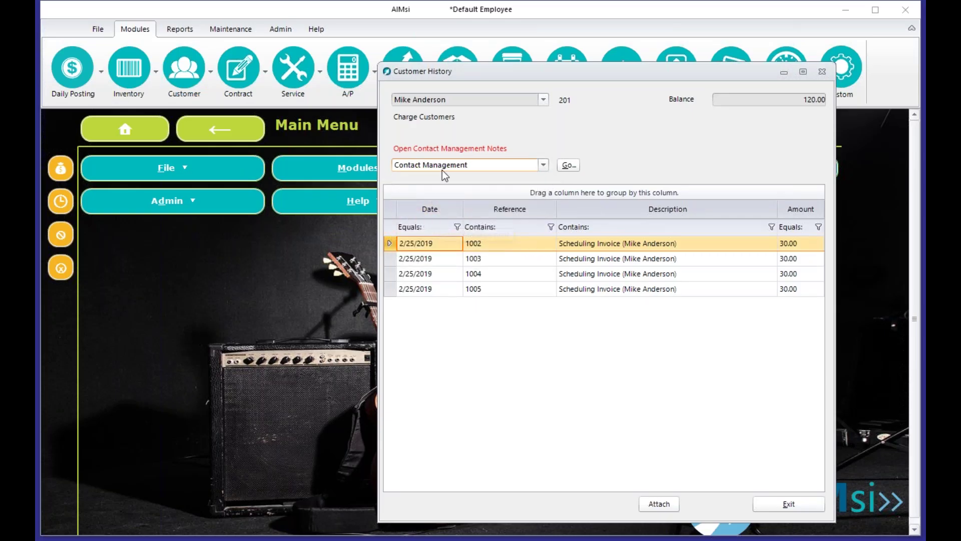
left_click(568, 165)
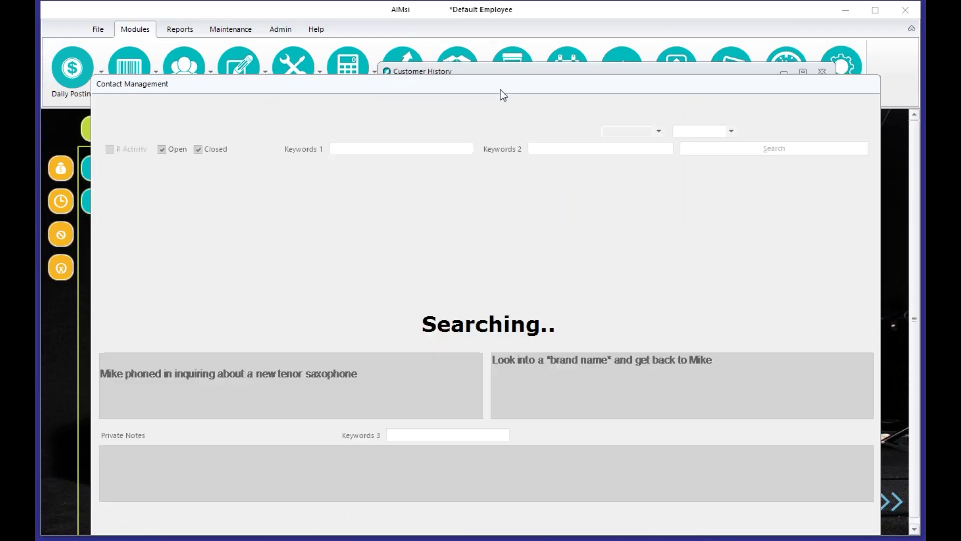
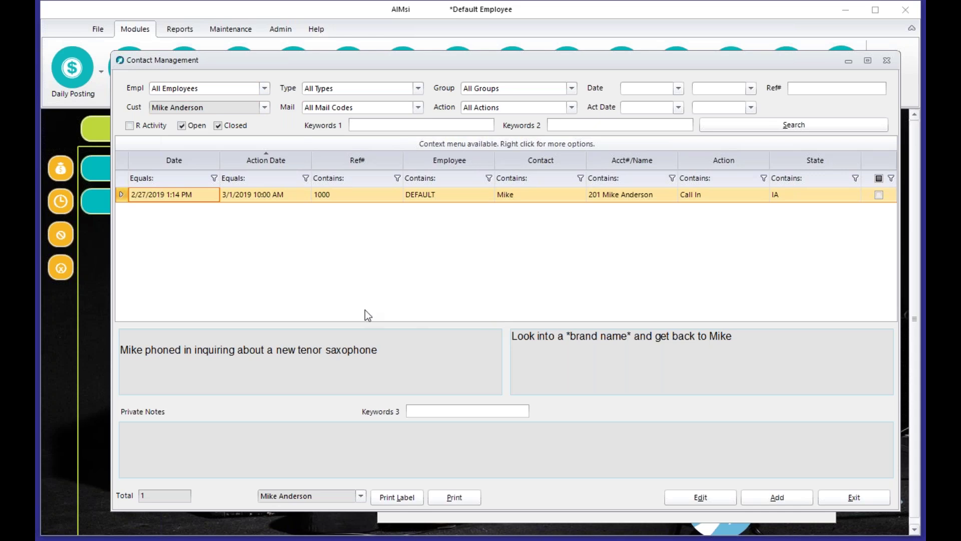
- Search the customer's contact entries with "sax" as the first keyword
left_click(421, 127)
type("sax")
left_click_drag(325, 351, 356, 357)
left_click(754, 127)
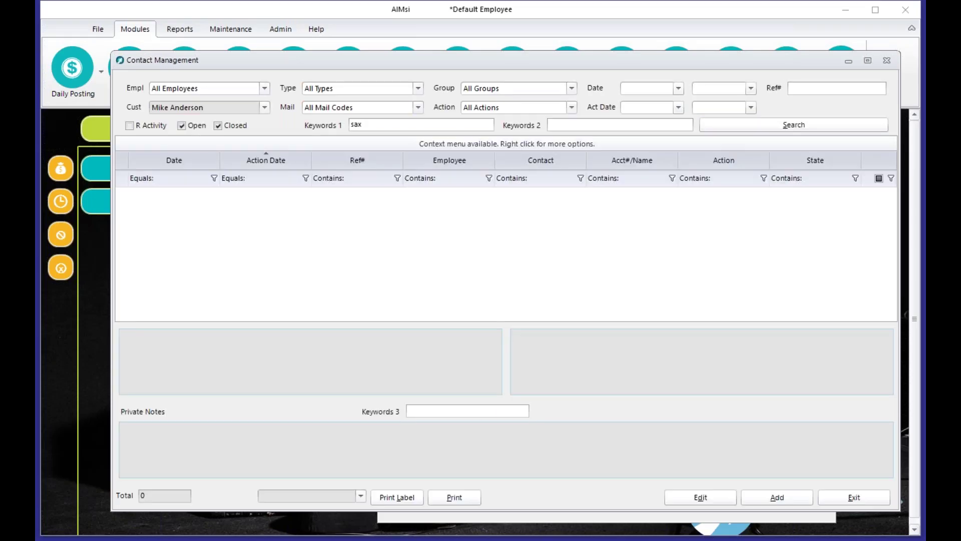
- Add a wildcard to the first keyword so it reads "sax*" and repeat the contact search
double_click(358, 124)
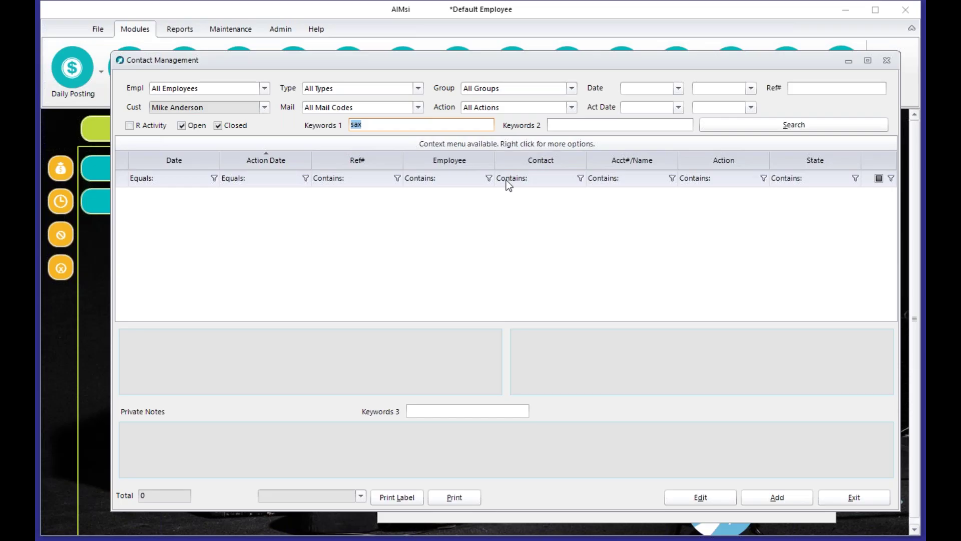
key("Left")
type("*")
left_click(774, 129)
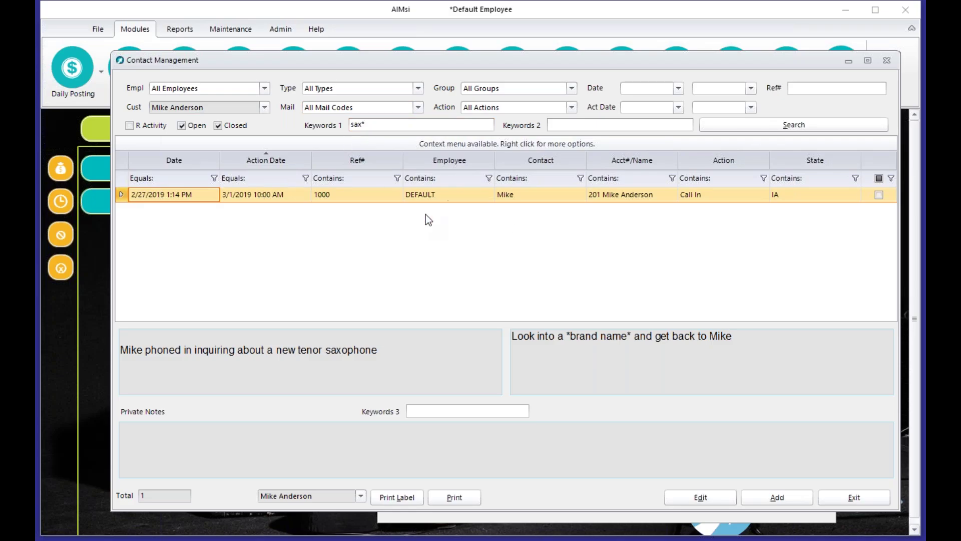
left_click_drag(373, 126, 339, 128)
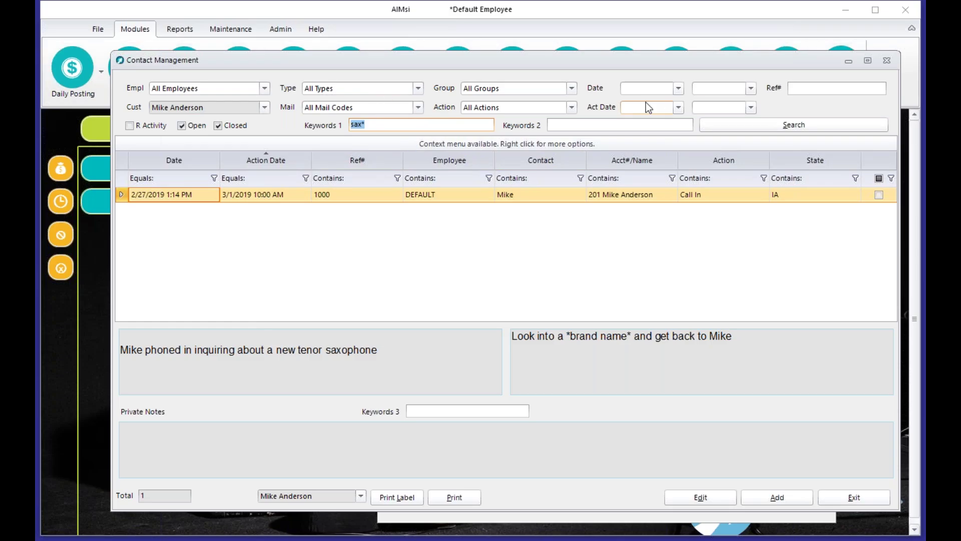
- Set the start and end of both the Date and Act Date filters to 2/27/2019
left_click(677, 88)
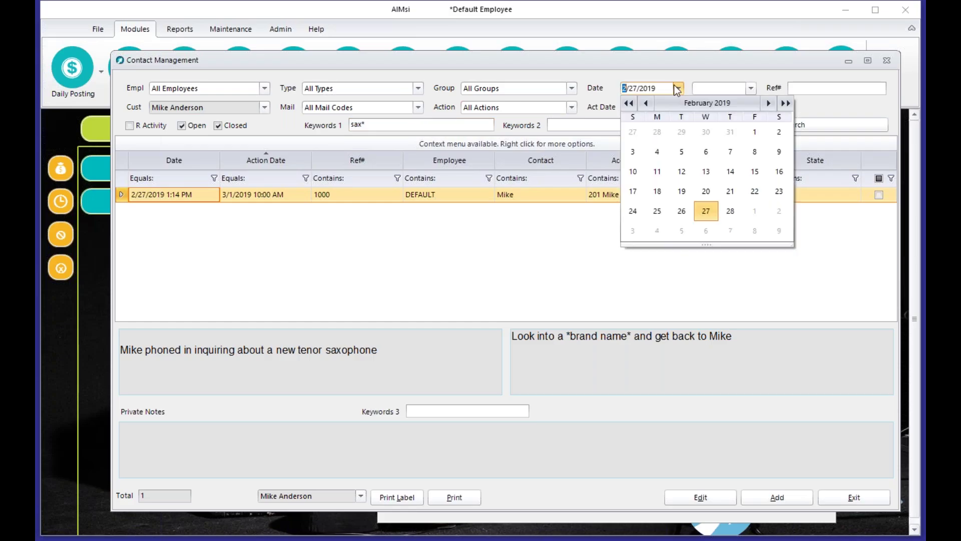
left_click(751, 89)
left_click(751, 88)
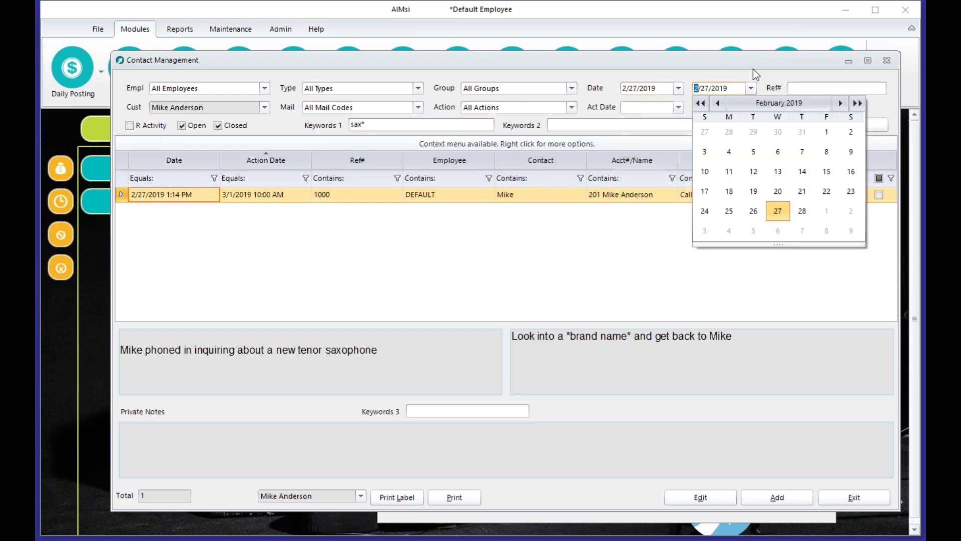
left_click(679, 107)
left_click(751, 107)
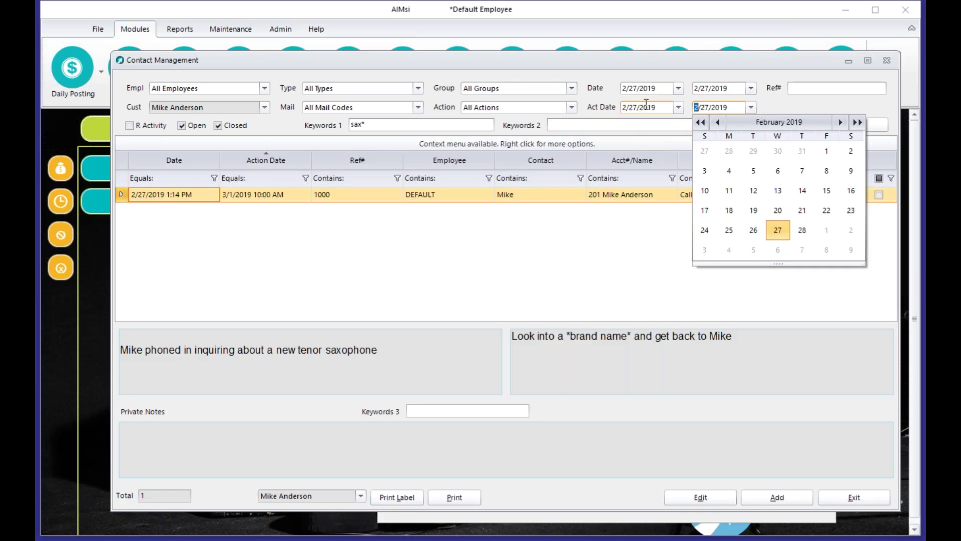
- Clear the start and end dates of both the Date and Act Date filters
left_click(679, 89)
left_click(679, 89)
key("Delete")
left_click(734, 88)
key("Delete")
left_click_drag(668, 107, 633, 107)
key("Delete")
key("Tab")
key("Delete")
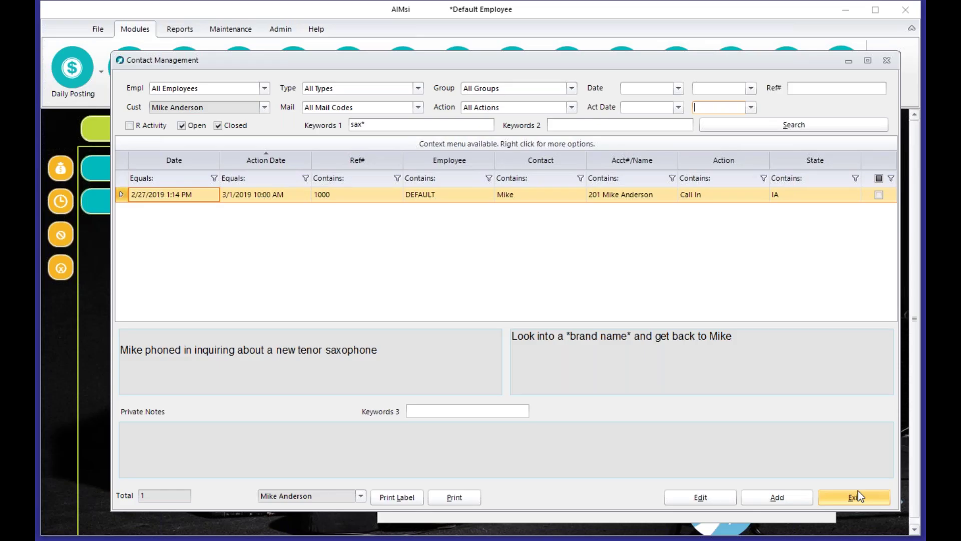
- Open the call-in entry for editing and insert a date, time and employee stamp above the first note's text
left_click(701, 497)
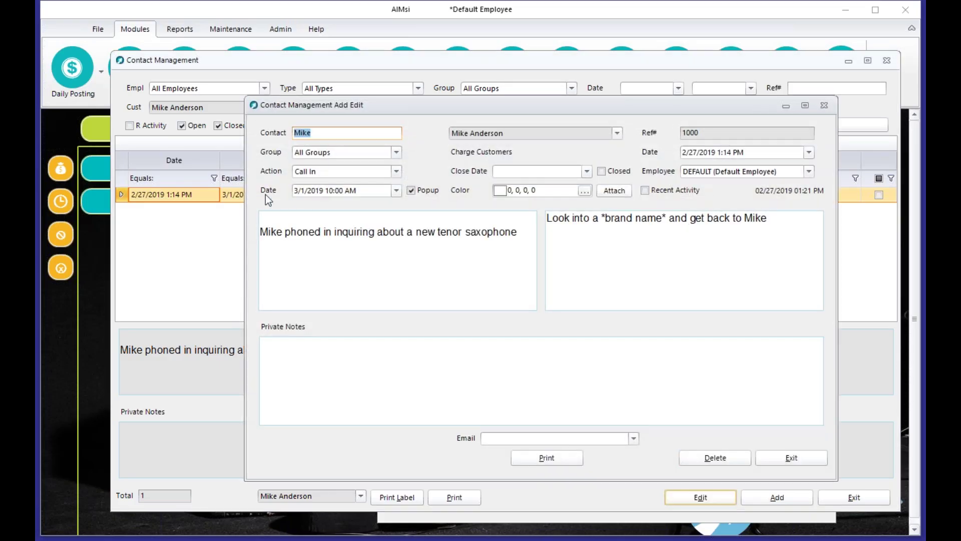
left_click(263, 218)
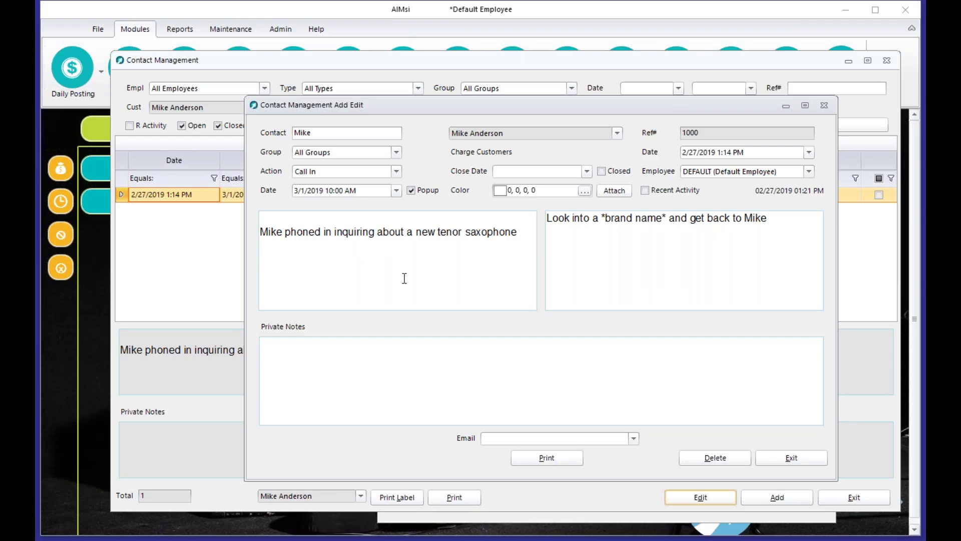
key("F5")
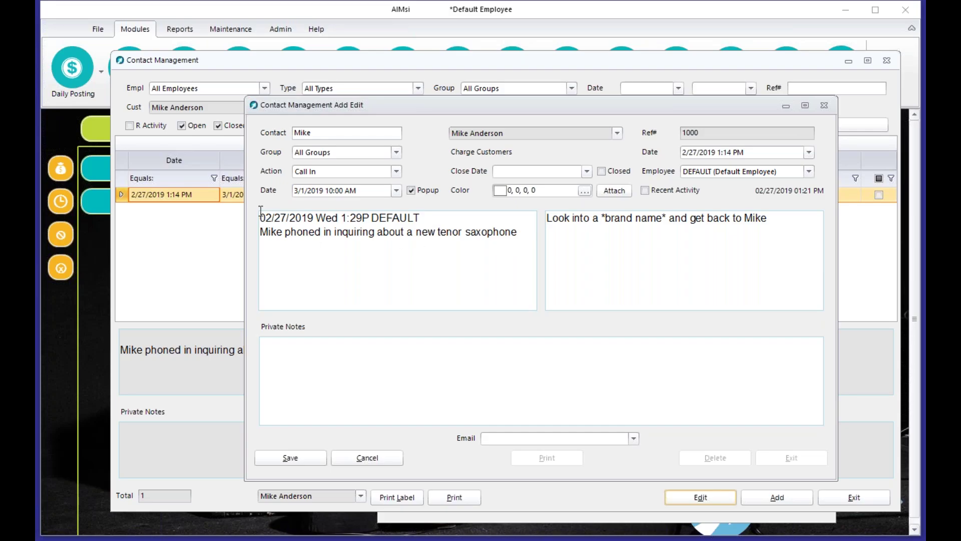
- Copy the stamp line from the first note and paste it above the second note's text, with blank lines before it
left_click_drag(259, 217, 443, 217)
key("ctrl+c")
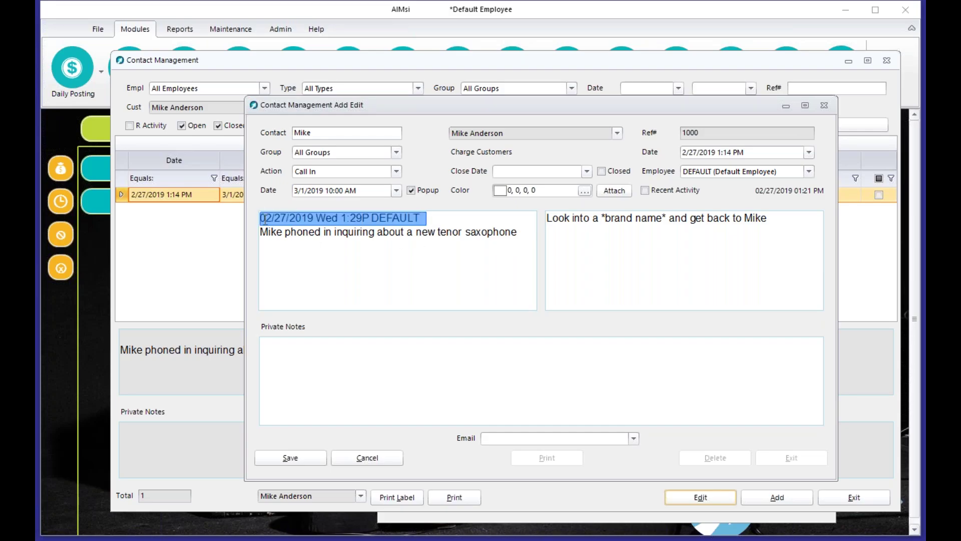
left_click(333, 219)
left_click_drag(346, 219, 374, 218)
left_click(379, 217)
double_click(388, 218)
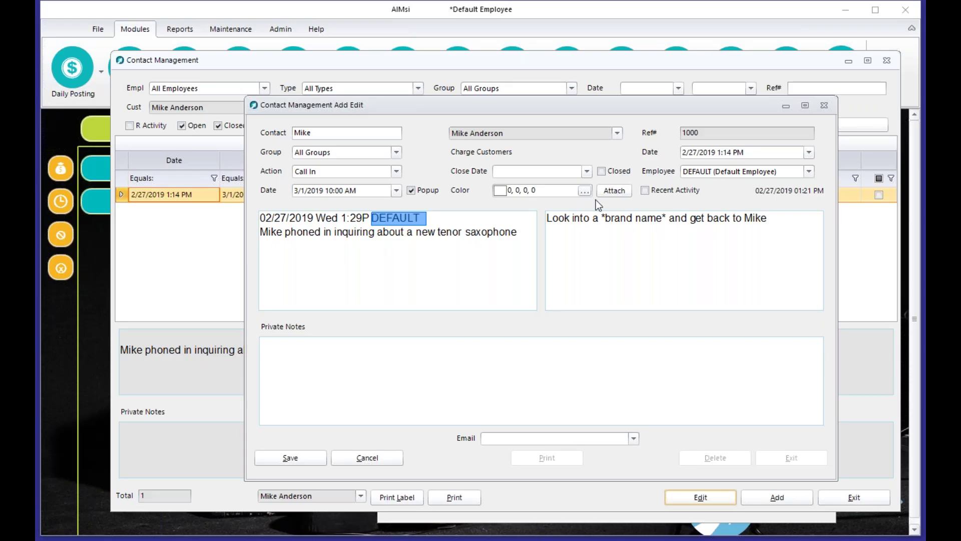
left_click(547, 214)
key("Return")
key("Return")
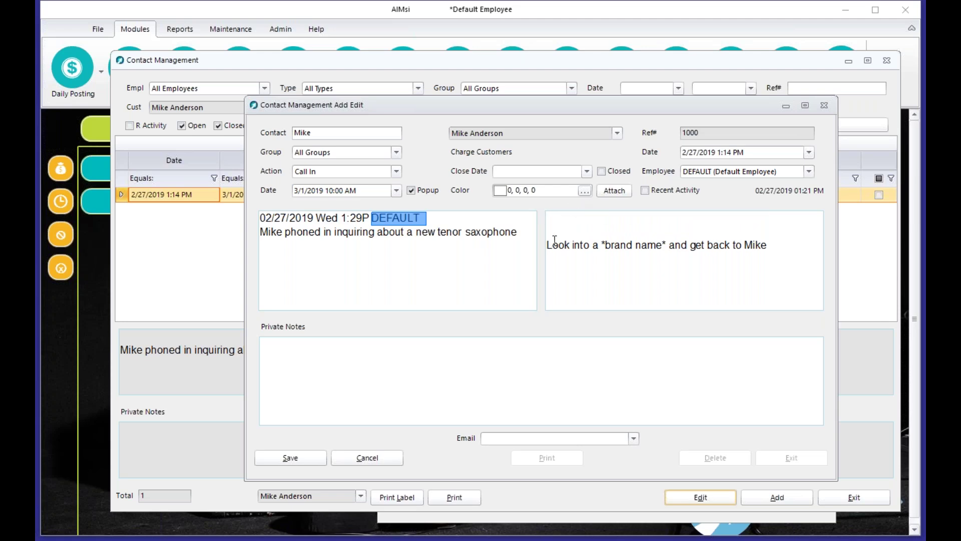
key("ctrl+v")
key("Return")
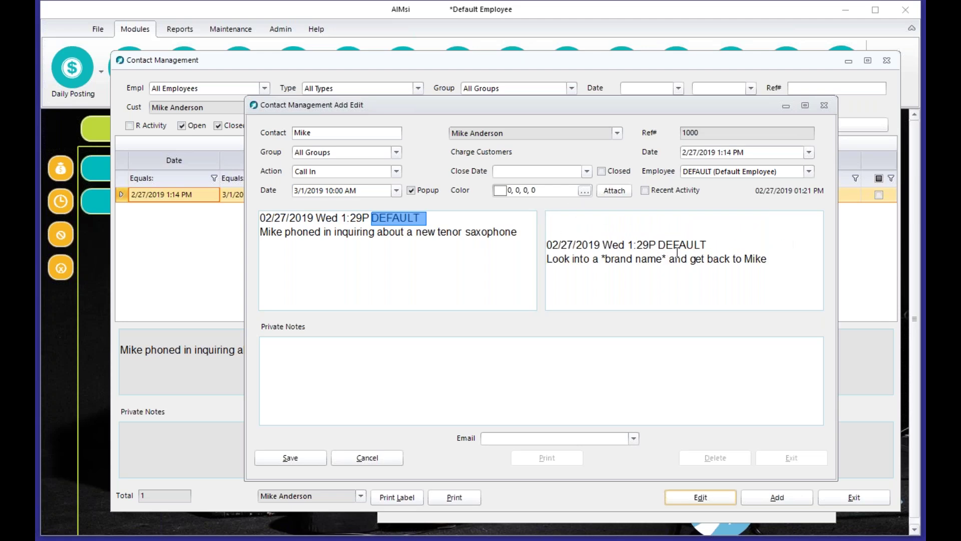
- Insert another date, time and employee stamp on the first line of the second note, followed by "5"
left_click(562, 214)
key("F5")
type("5")
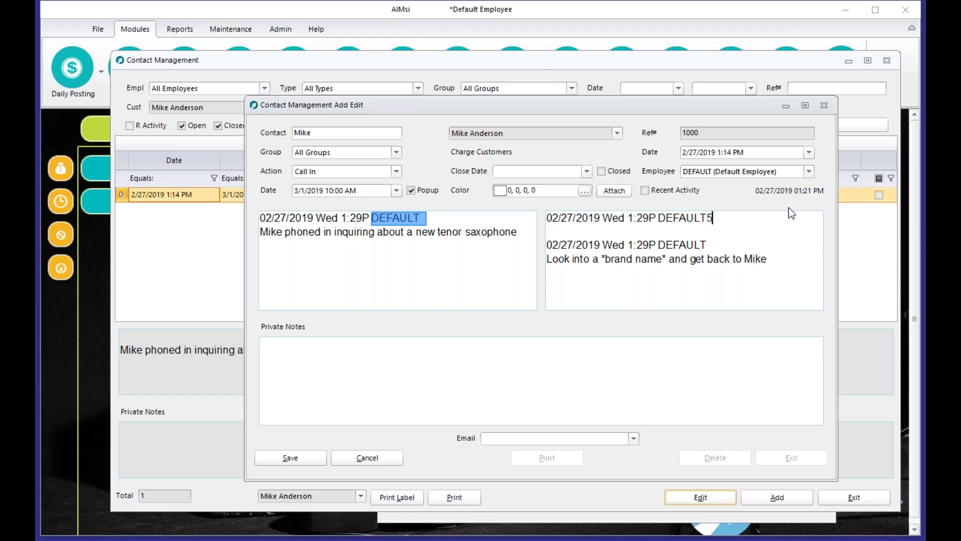
left_click_drag(658, 218, 716, 217)
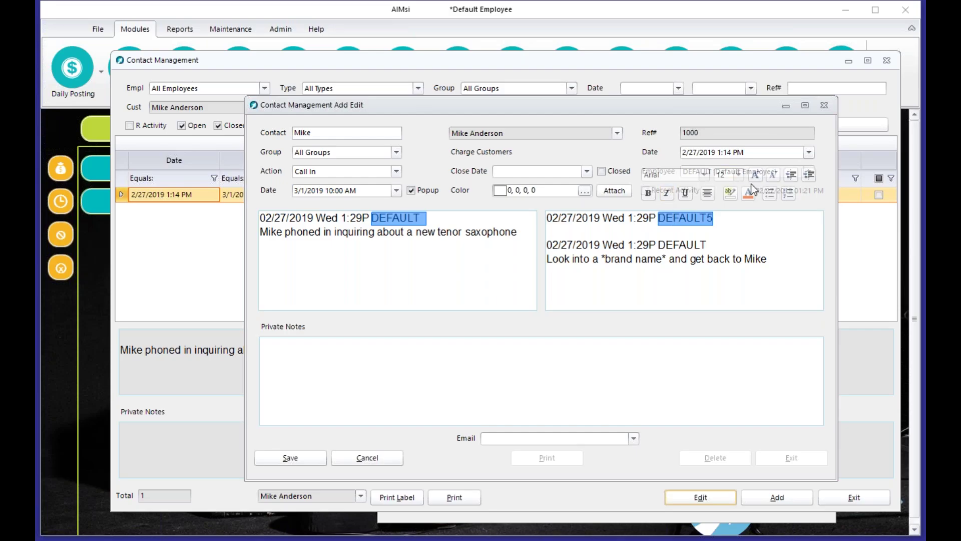
left_click(780, 235)
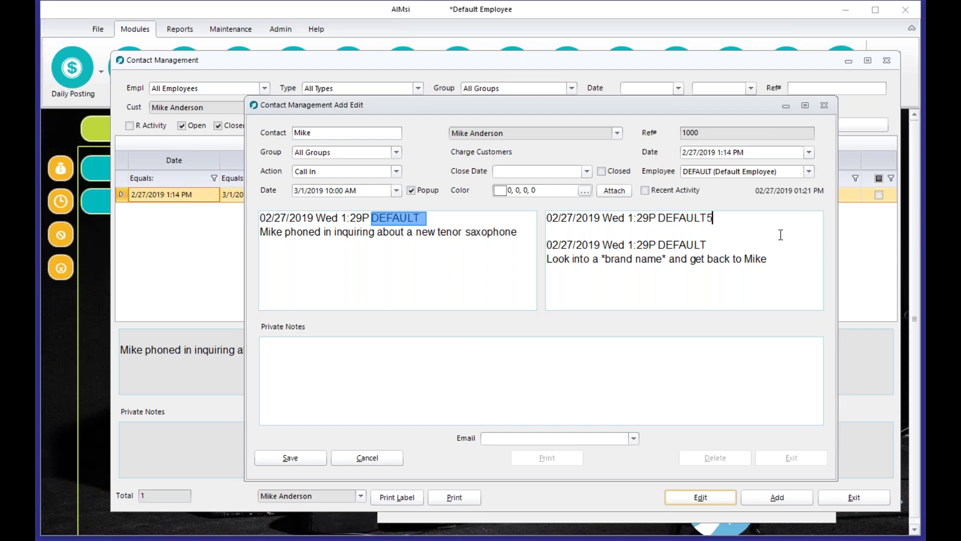
- Write after the new stamp that the customer phoned in and said he really likes the Yamaha
type(":")
type(" Mike phoned ")
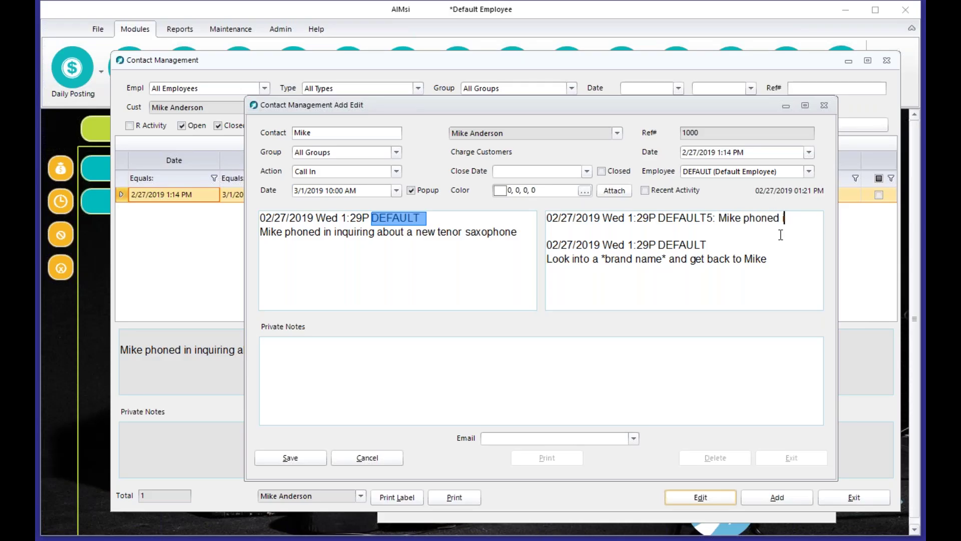
type("in and said")
type("he")
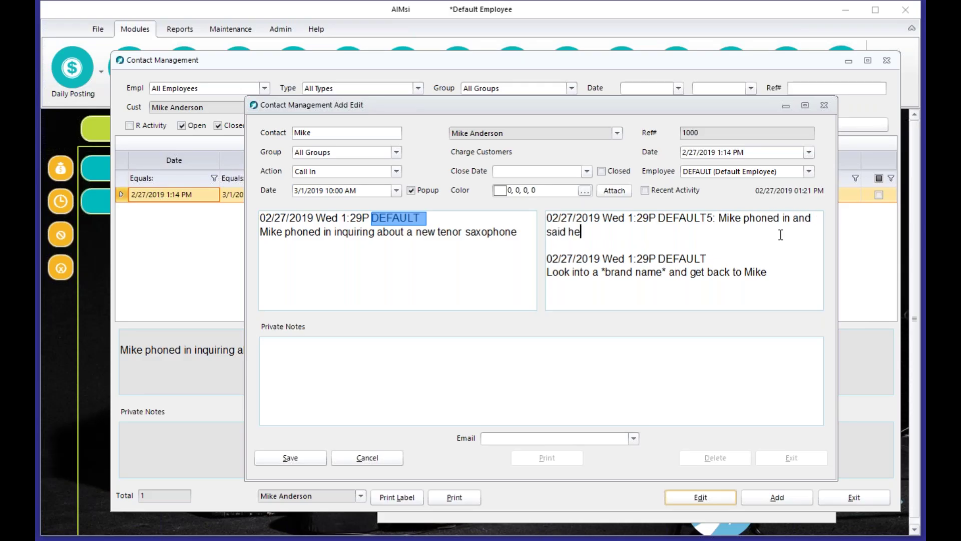
type(" really likes the Yamaha")
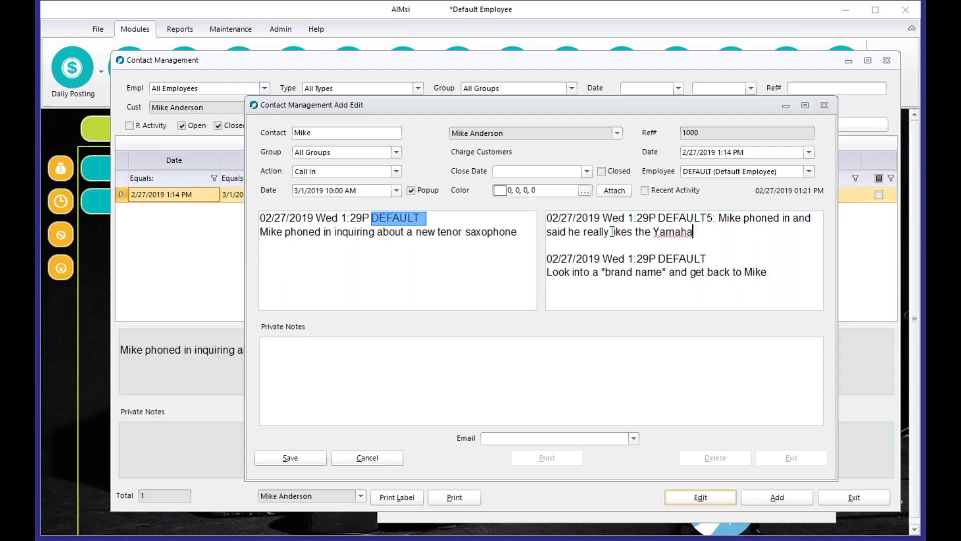
left_click_drag(674, 248, 599, 231)
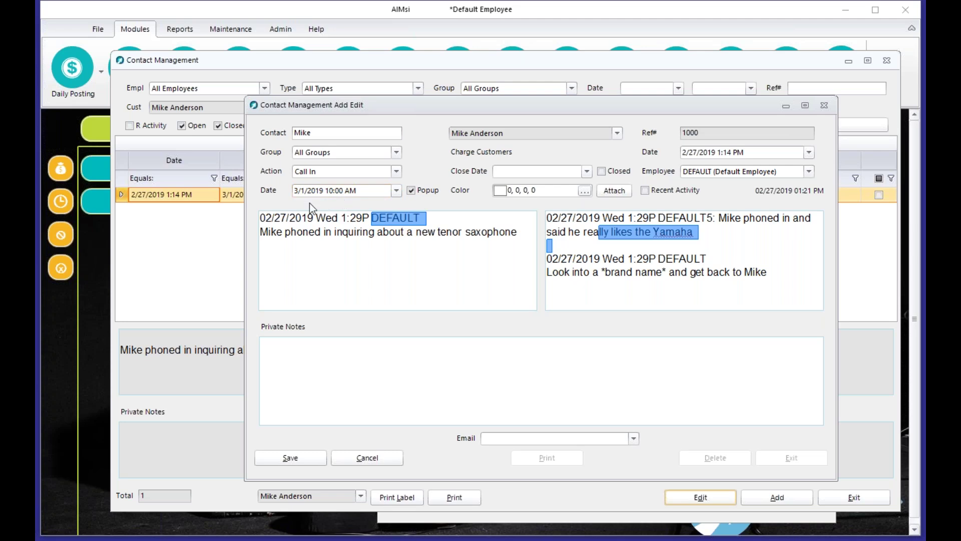
- Set the call-in entry's action date to 2/27/2019 1:30 PM, then close the entry and save its changes
left_click(397, 191)
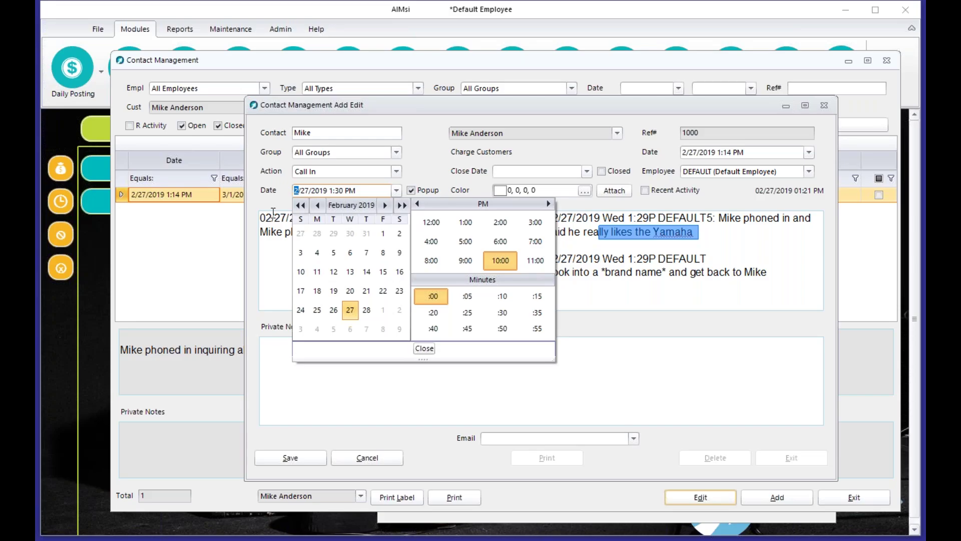
left_click_drag(602, 218, 721, 232)
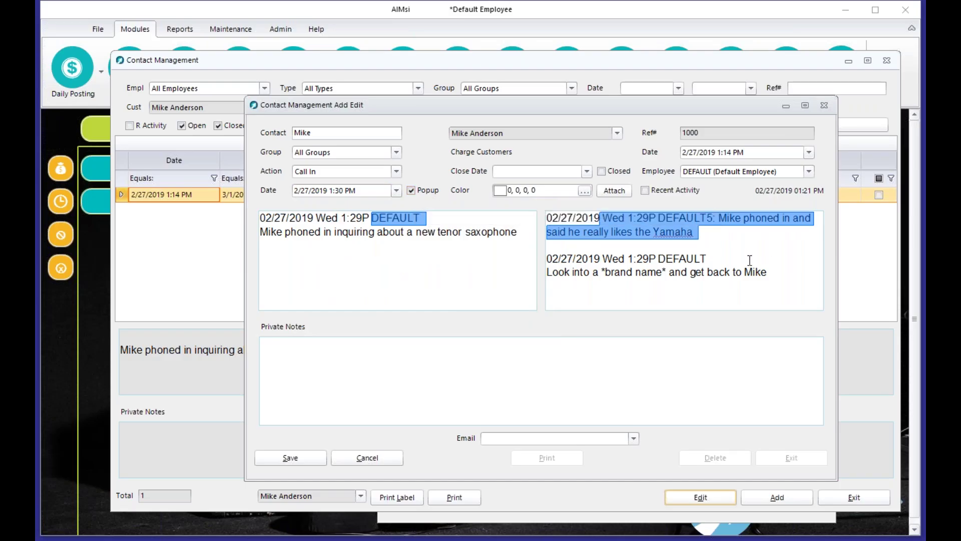
mouse_move(714, 223)
left_click(543, 191)
left_click(825, 106)
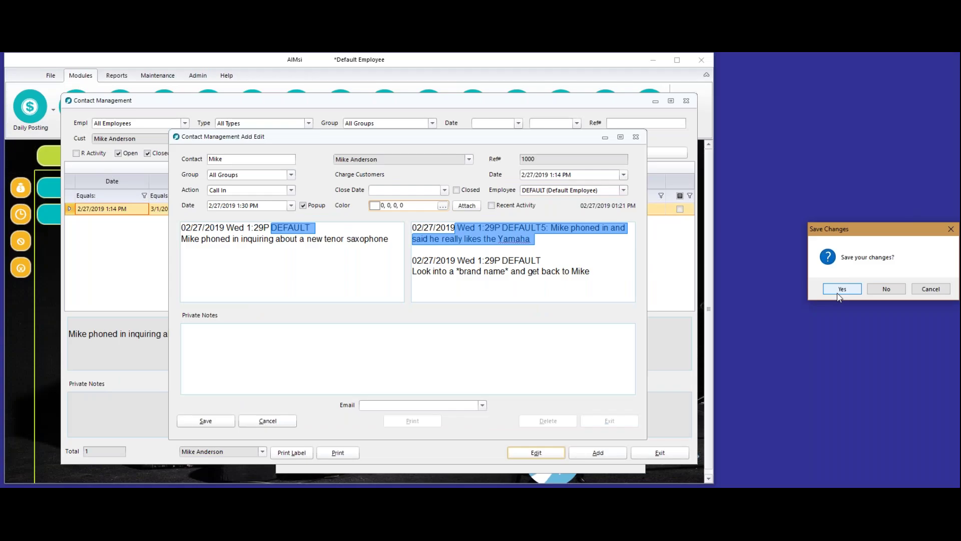
left_click(839, 292)
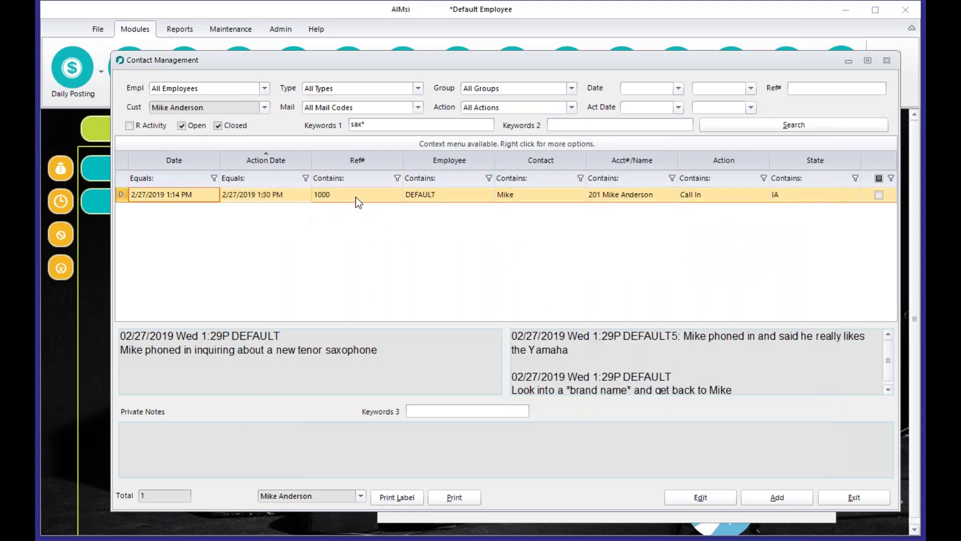
- Highlight the call-in entry in the contact list green, then red, and finally orange
right_click(450, 196)
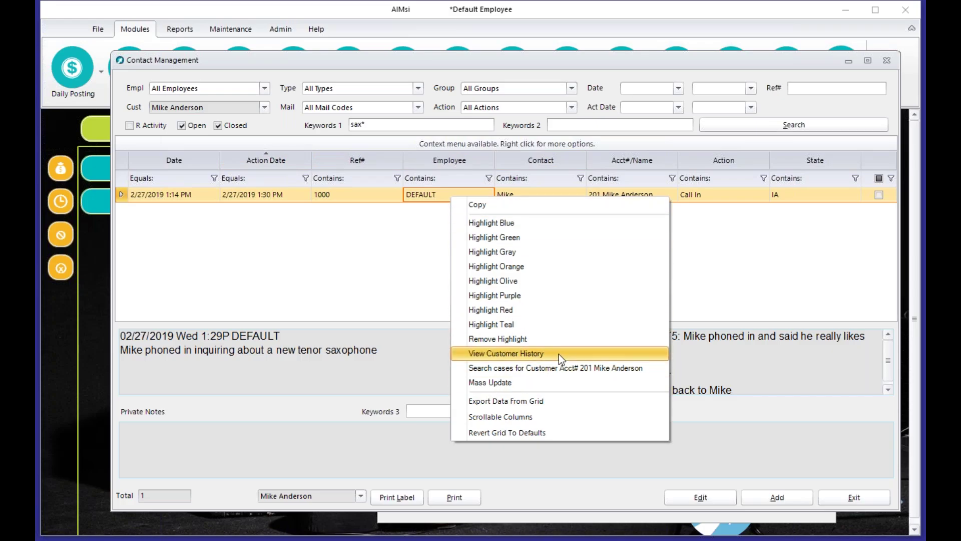
left_click(506, 236)
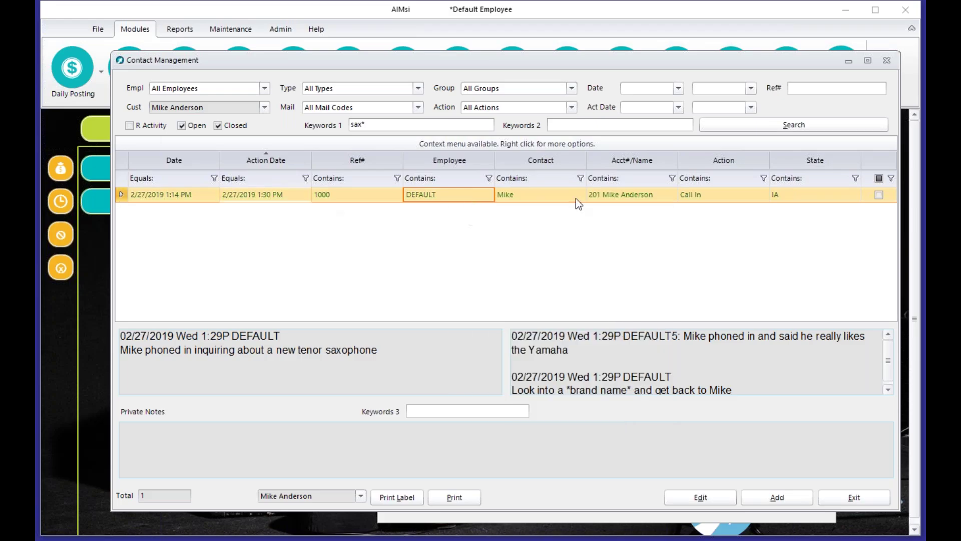
right_click(459, 197)
left_click(521, 313)
right_click(470, 198)
left_click(514, 239)
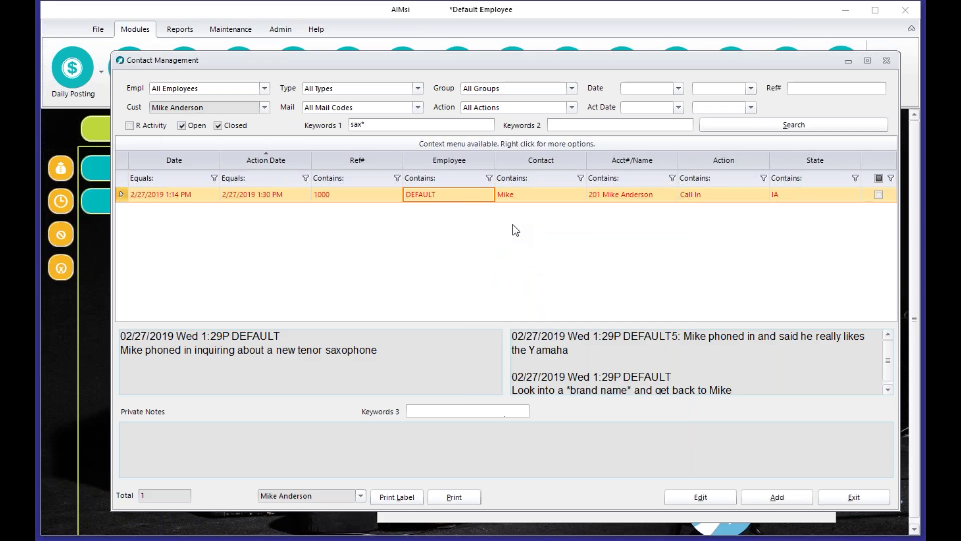
right_click(467, 203)
left_click(504, 268)
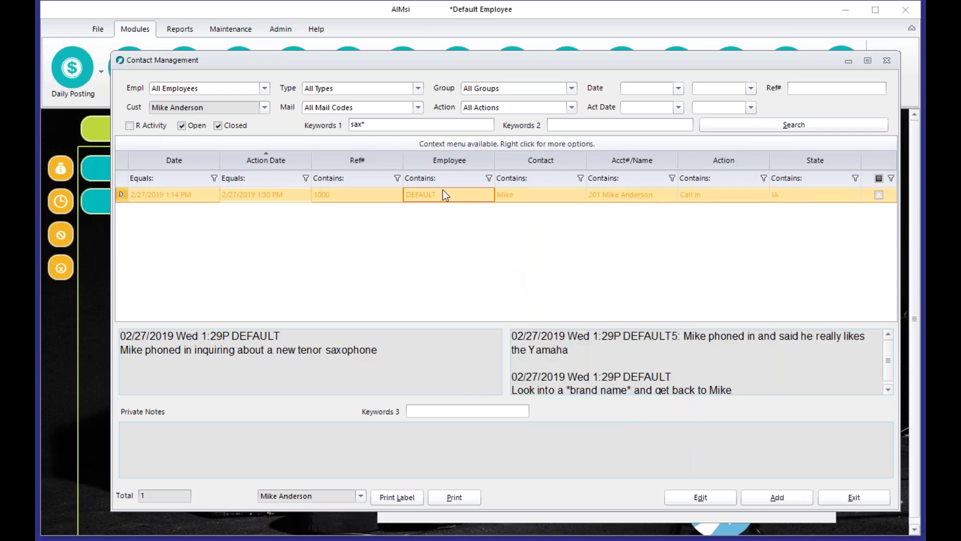
- Open the call-in entry, set its color to a custom mint green of 136, 240, 205, and save it
double_click(455, 198)
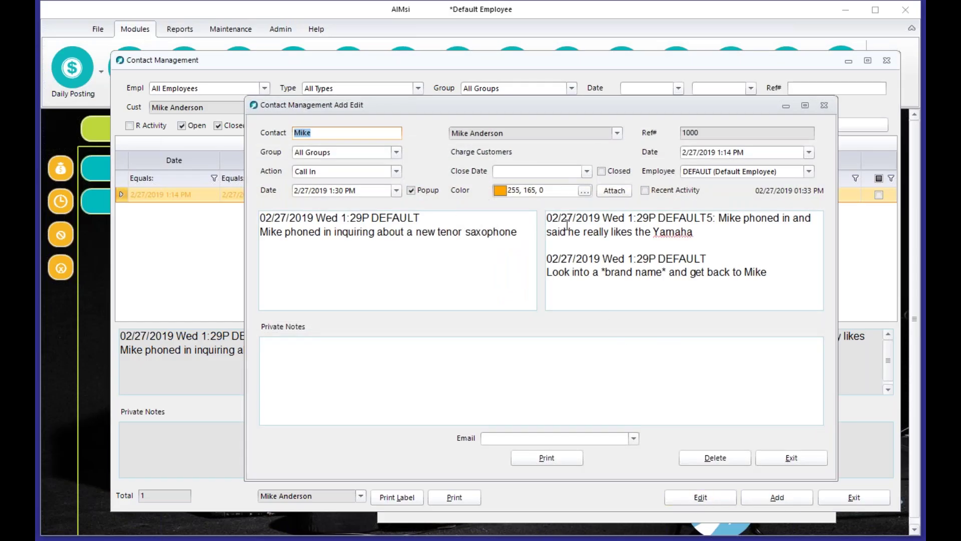
left_click(585, 191)
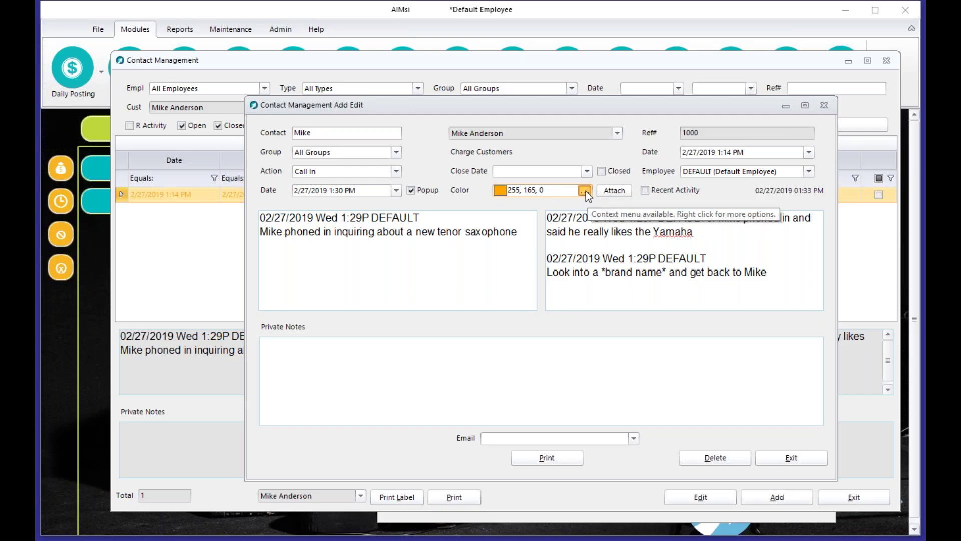
left_click(584, 191)
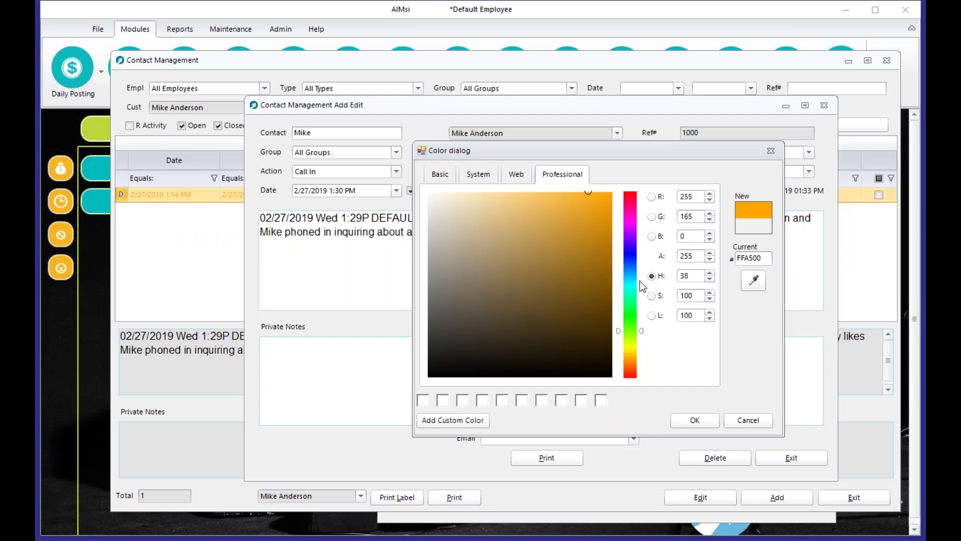
left_click(632, 295)
left_click_drag(473, 245, 473, 224)
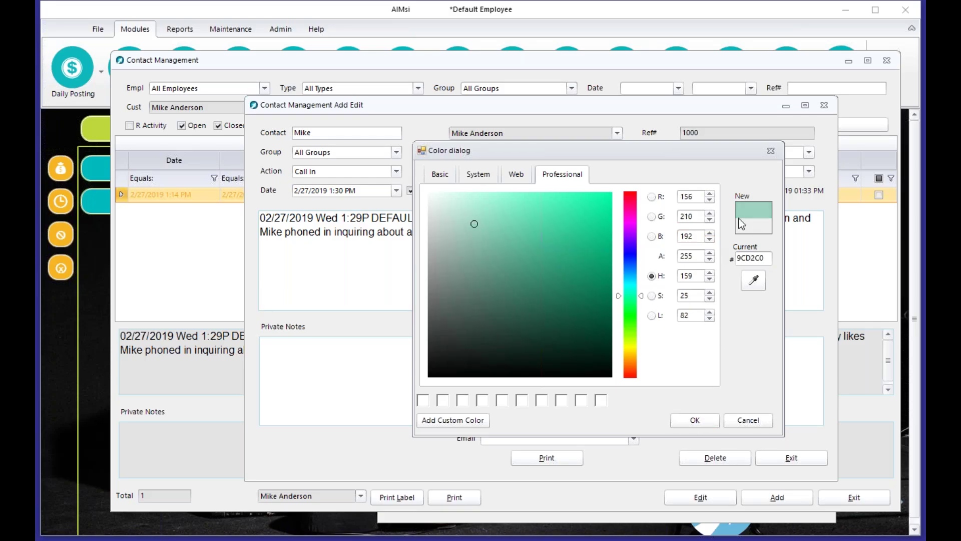
mouse_move(491, 241)
left_mouse_down()
mouse_move(492, 216)
mouse_move(506, 202)
left_mouse_up()
left_click(694, 422)
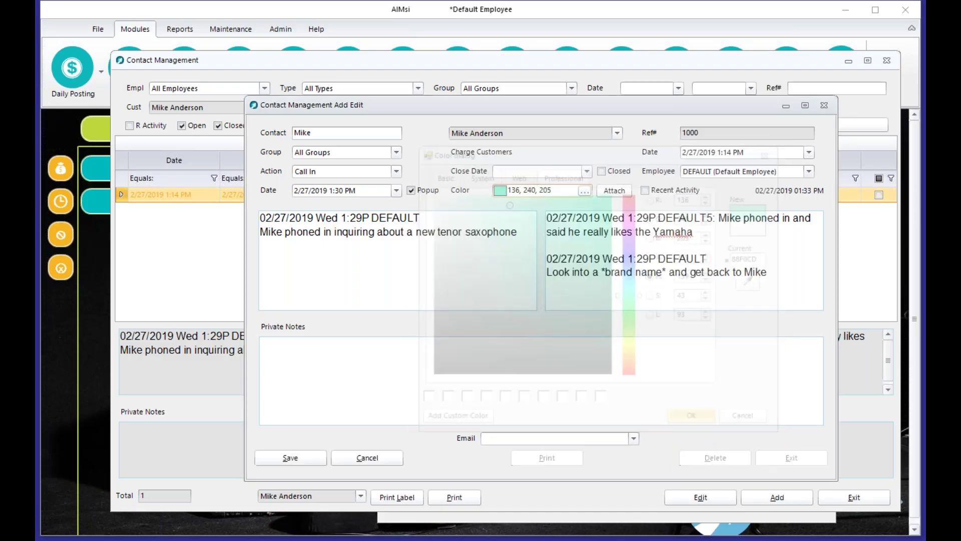
left_click(271, 457)
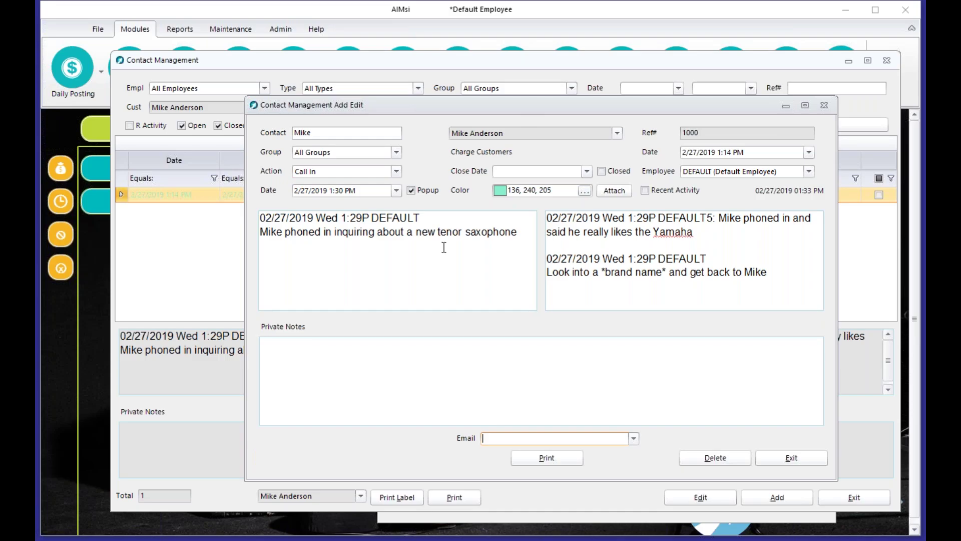
- Set the call-in entry's color to Yellow, save it and exit the entry
left_click(553, 191)
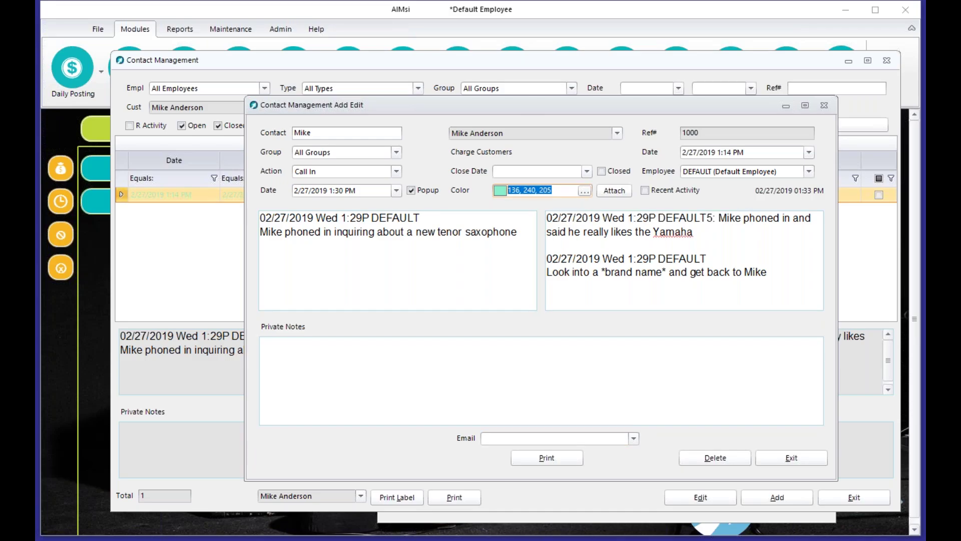
type("Yellow")
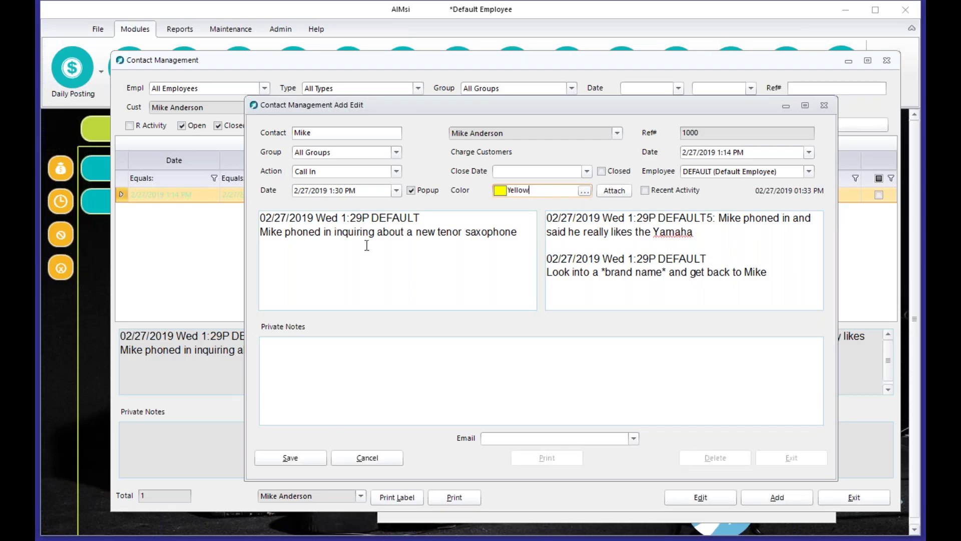
left_click(290, 457)
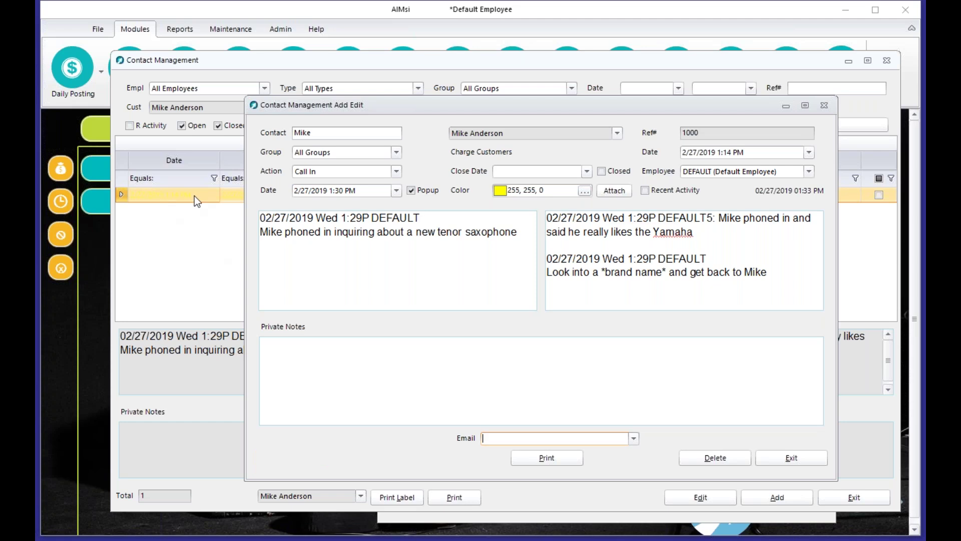
left_click(807, 456)
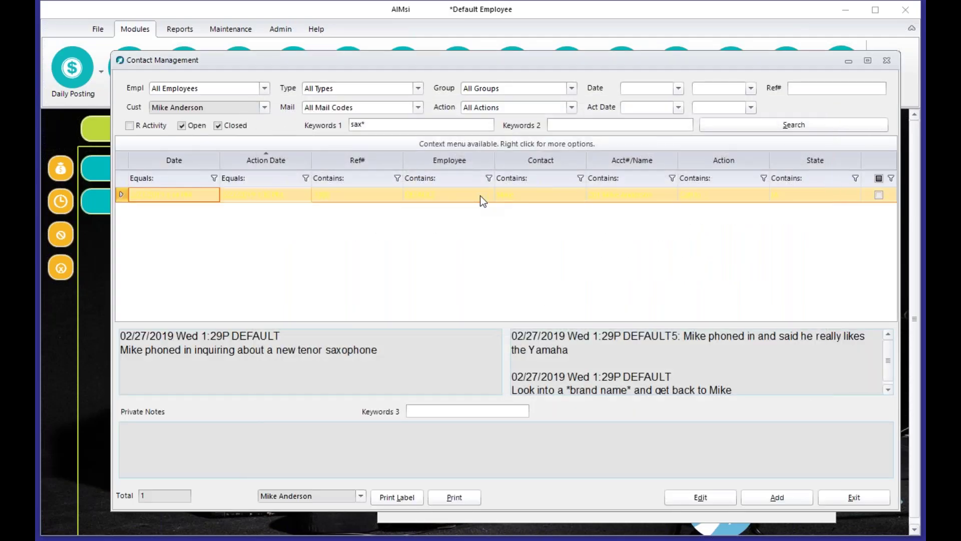
- Remove the highlight from the call-in entry and close both Contact Management and Customer History
right_click(480, 196)
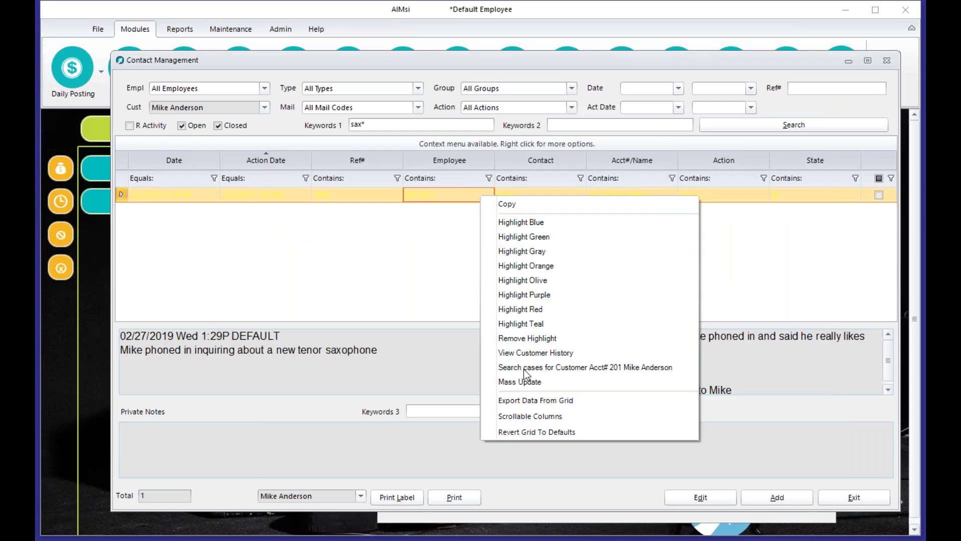
left_click(527, 337)
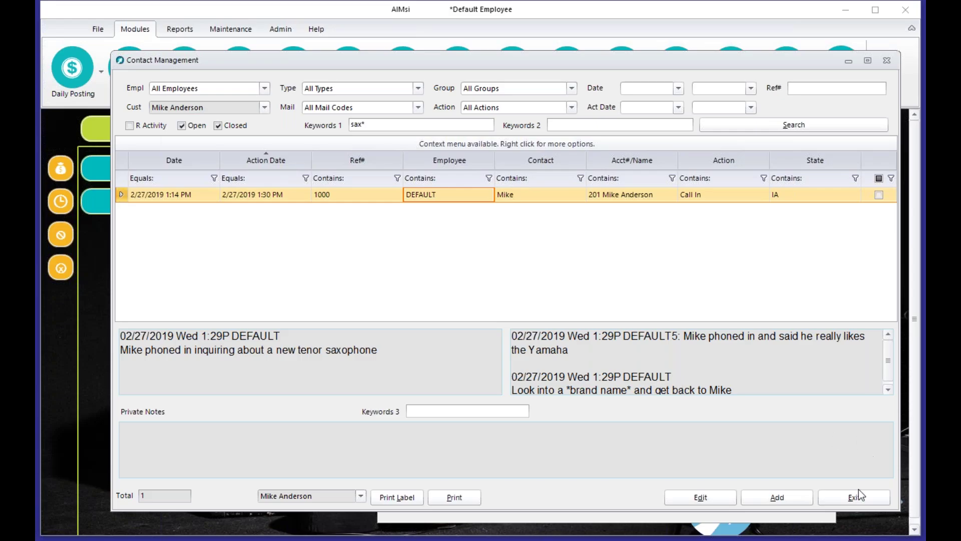
left_click(883, 499)
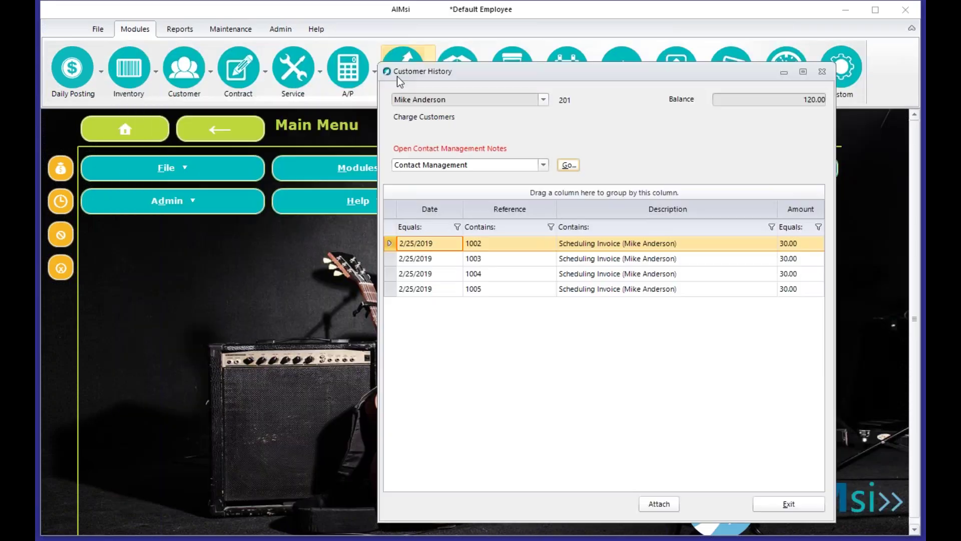
left_click(822, 72)
- Open the customer Contact Management report and keep its type at Open and its detail type at Details
left_click(165, 29)
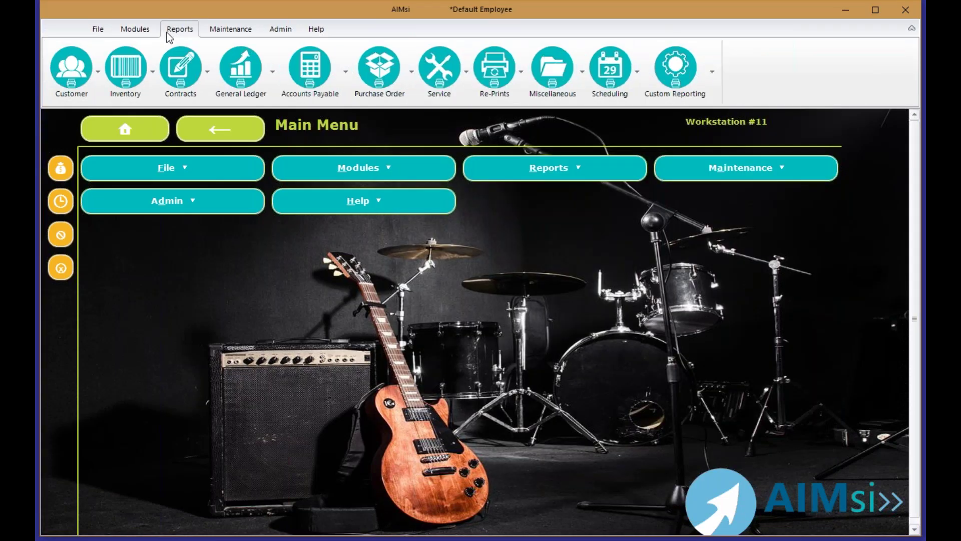
left_click(72, 80)
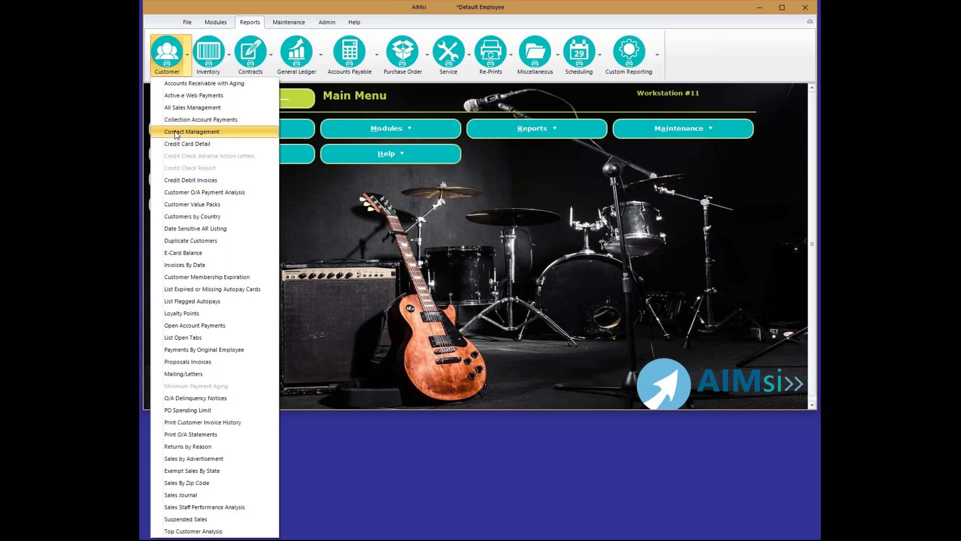
left_click(191, 132)
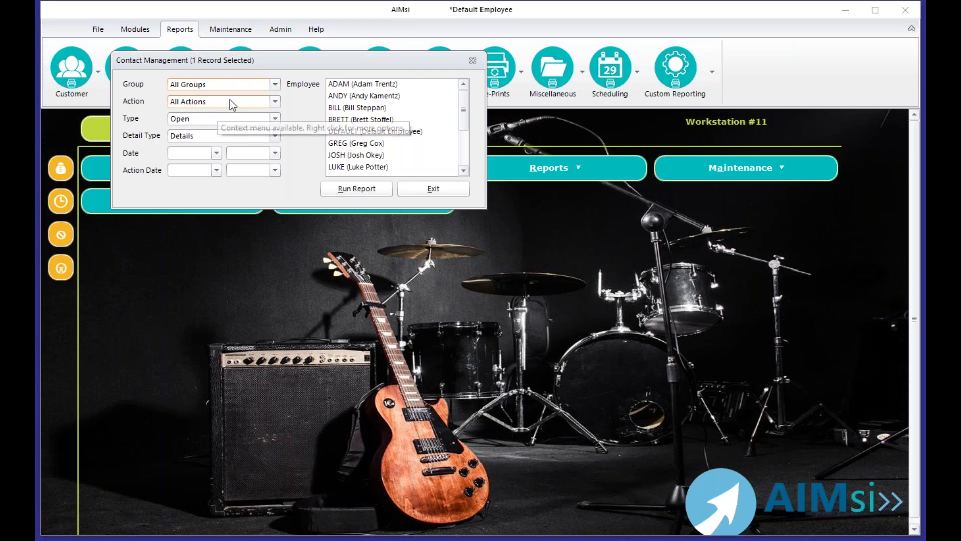
left_click(274, 119)
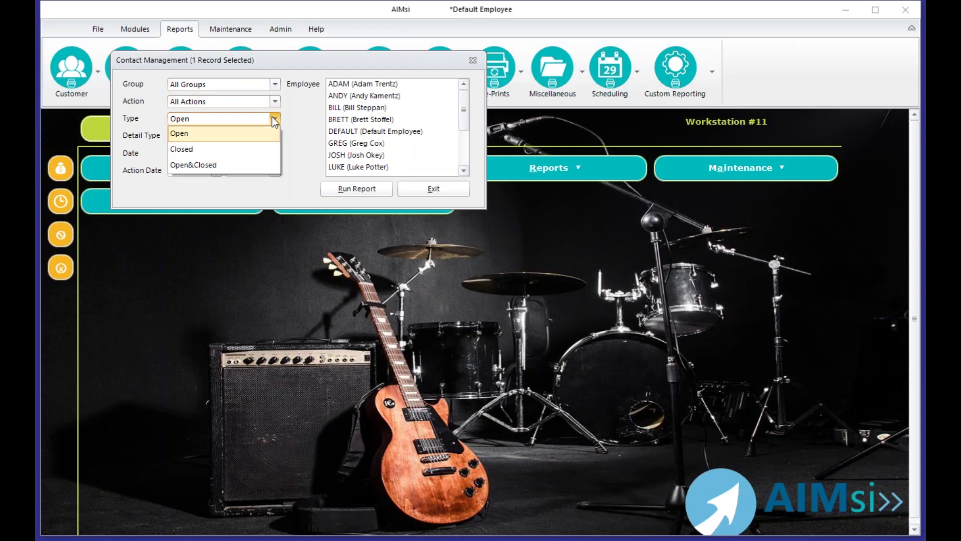
left_click(275, 118)
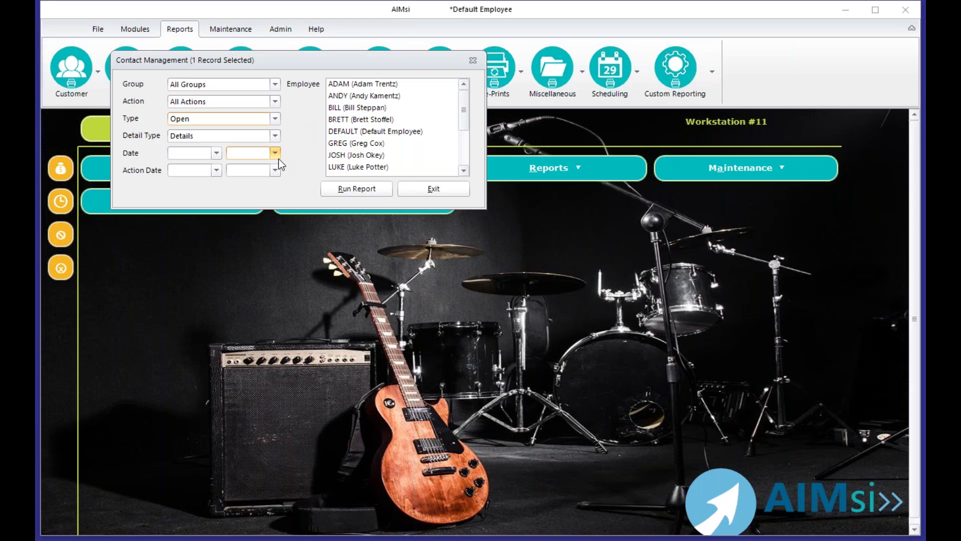
left_click(221, 139)
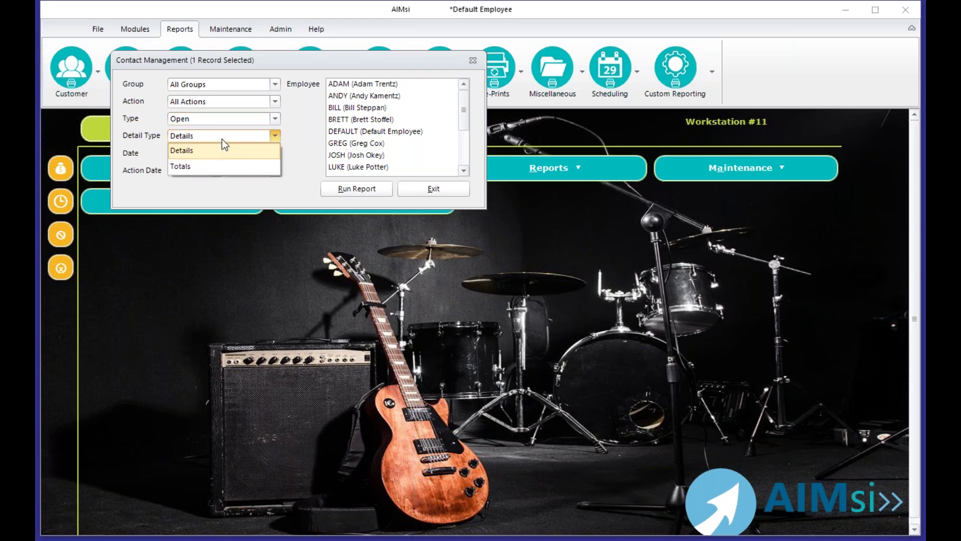
left_click(223, 150)
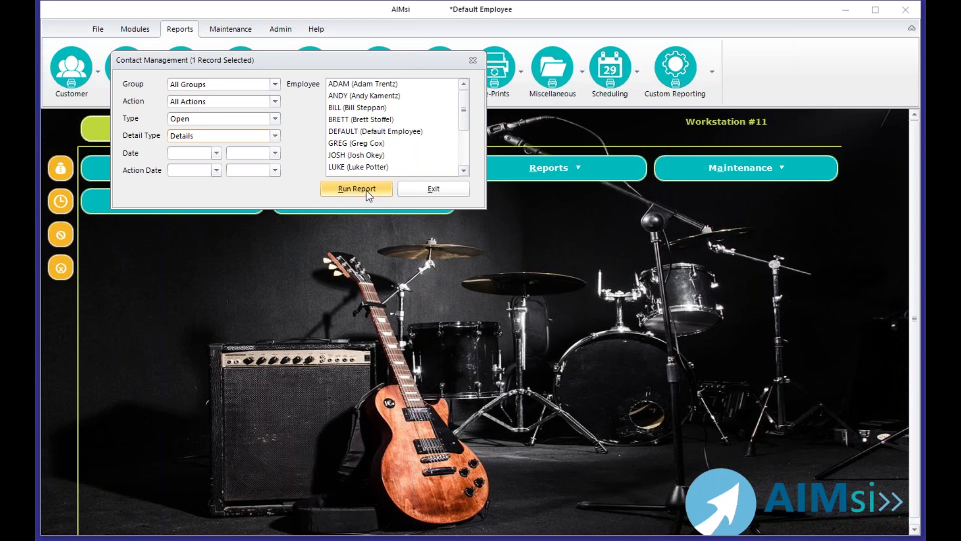
- Run the Contact Management report to the screen, review it, and exit the report and its options
left_click(340, 195)
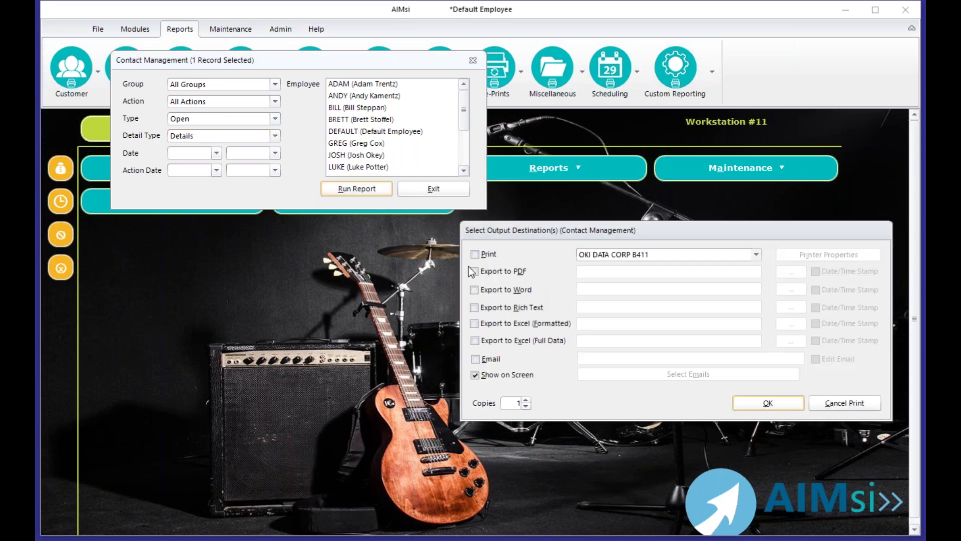
left_click(752, 405)
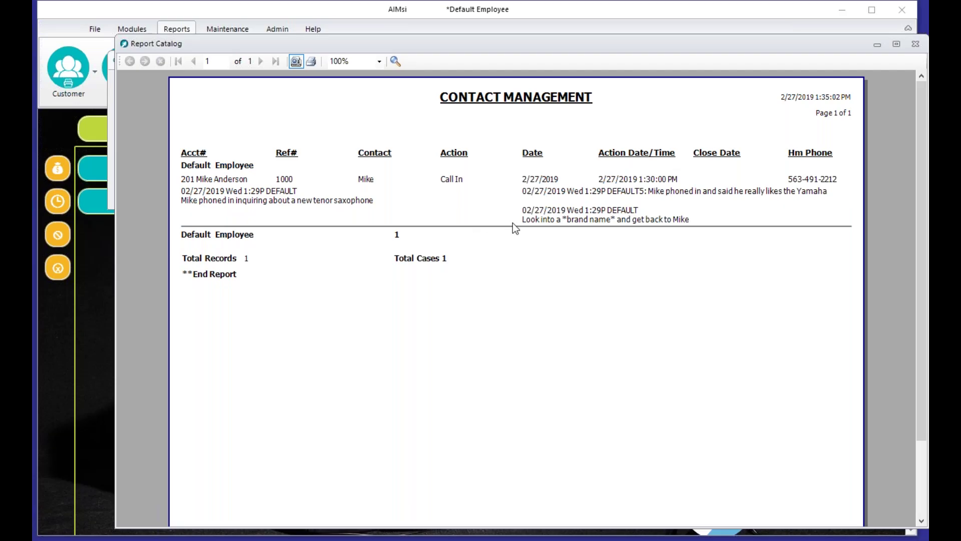
key("Escape")
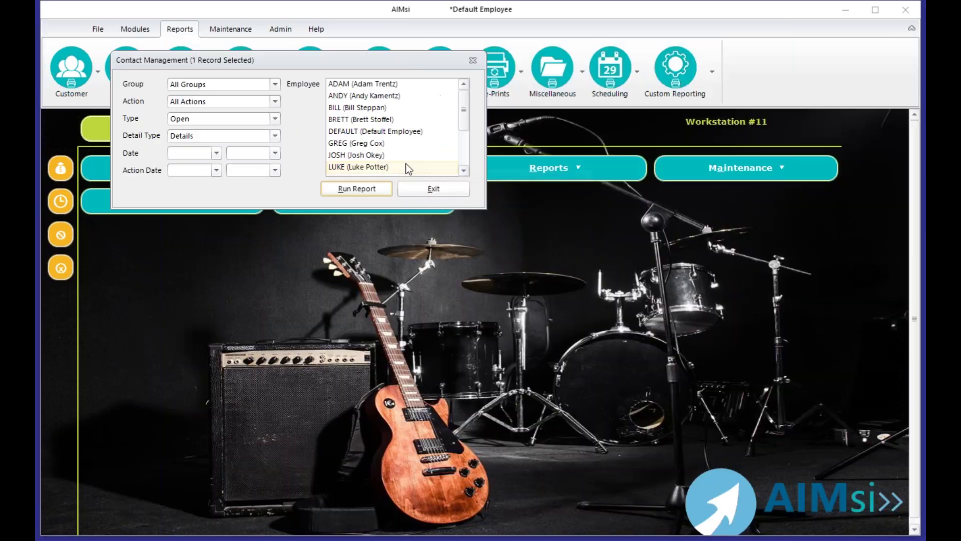
left_click(426, 191)
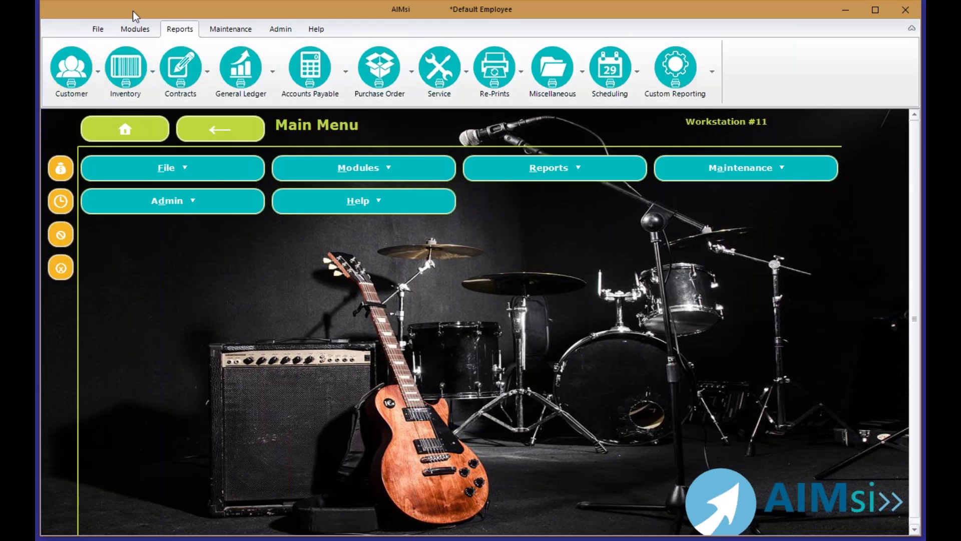
- Open the customer Contact Management Utilities and examine the action code choices and the two notes fields for creating contact entries
left_click(136, 30)
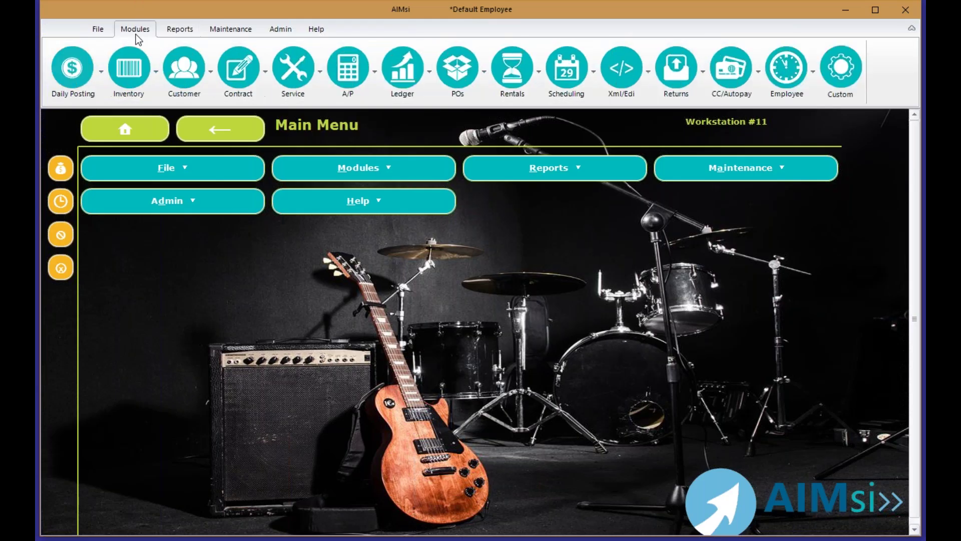
left_click(185, 85)
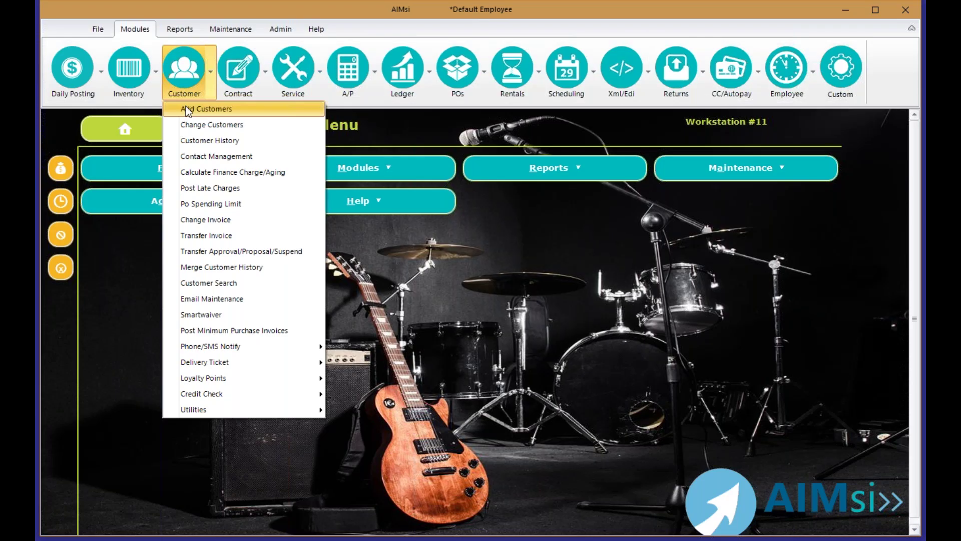
left_click(196, 410)
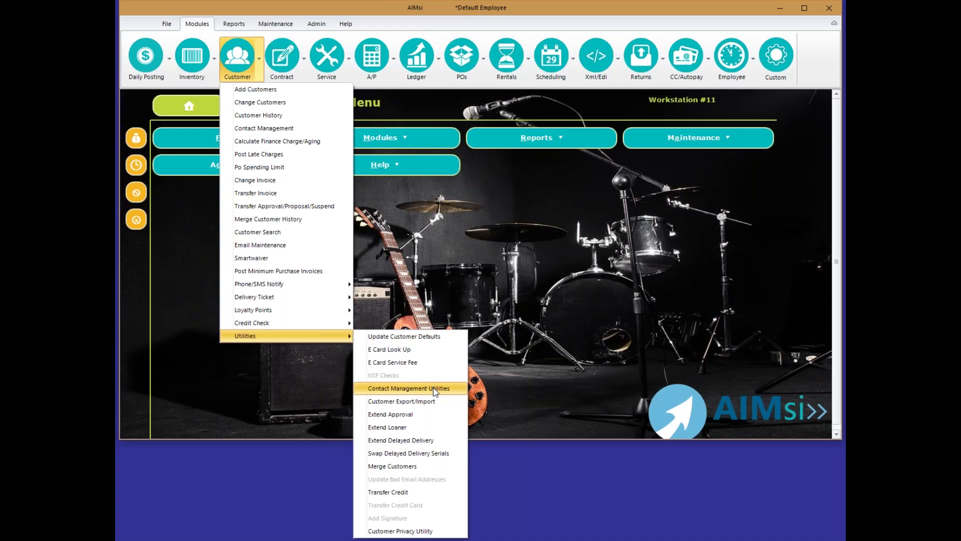
left_click(434, 389)
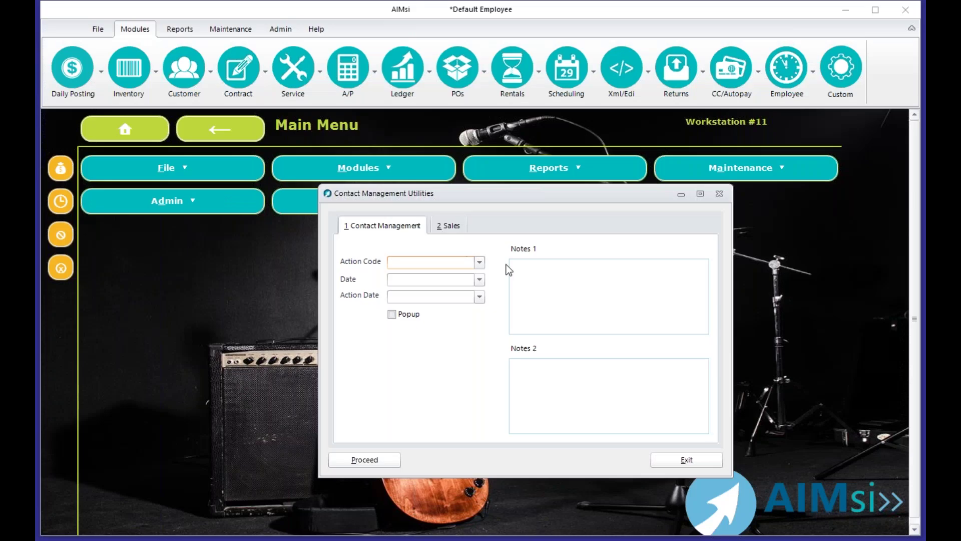
left_click(479, 262)
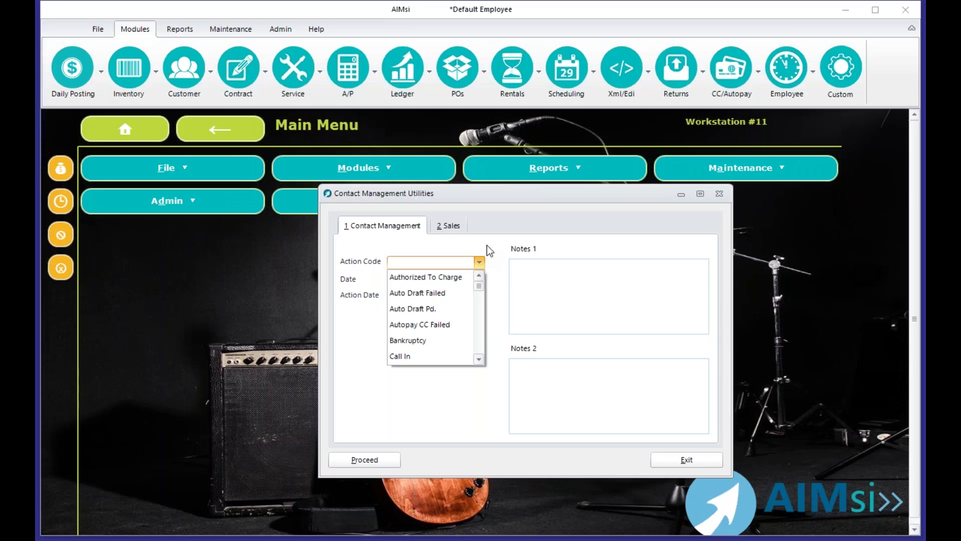
left_click(479, 261)
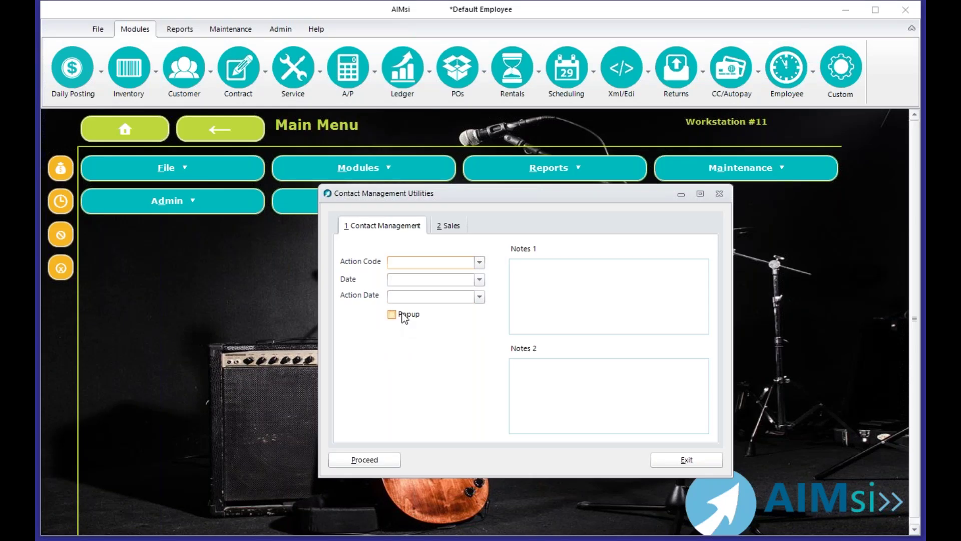
left_click(544, 264)
left_click(607, 417)
- Examine the utility's sales criteria, including SKU, model, category and inventory dollar amount, and exit without proceeding
left_click(448, 224)
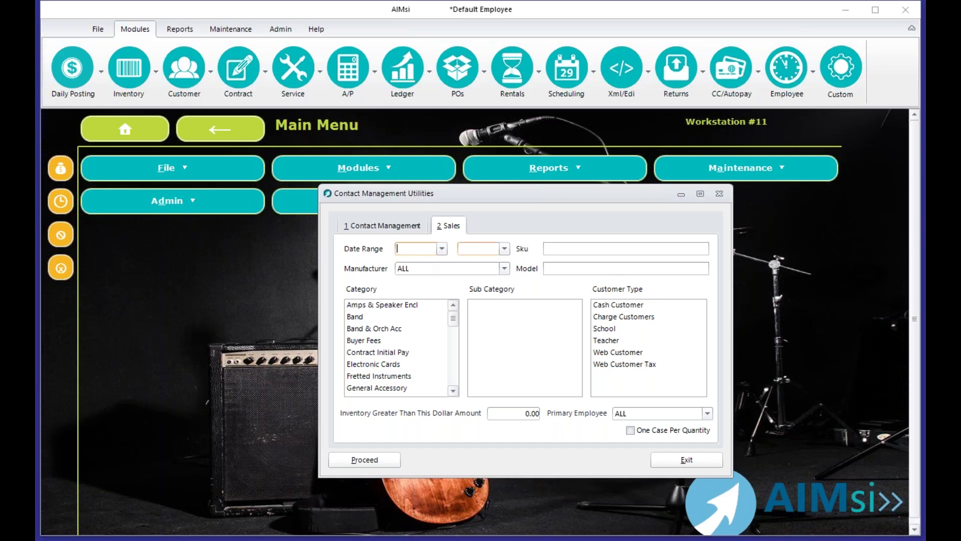
left_click(566, 249)
left_click(607, 267)
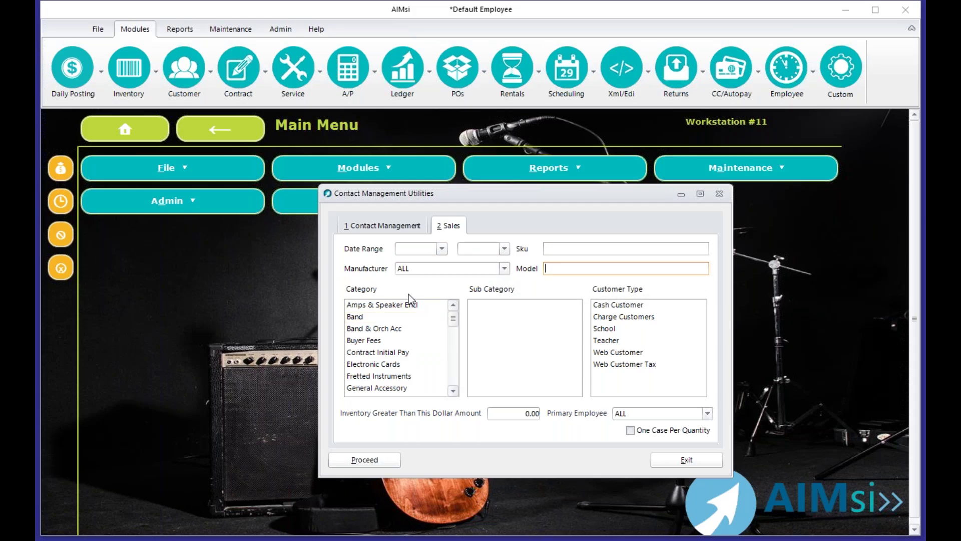
scroll(410, 370, "down", 4)
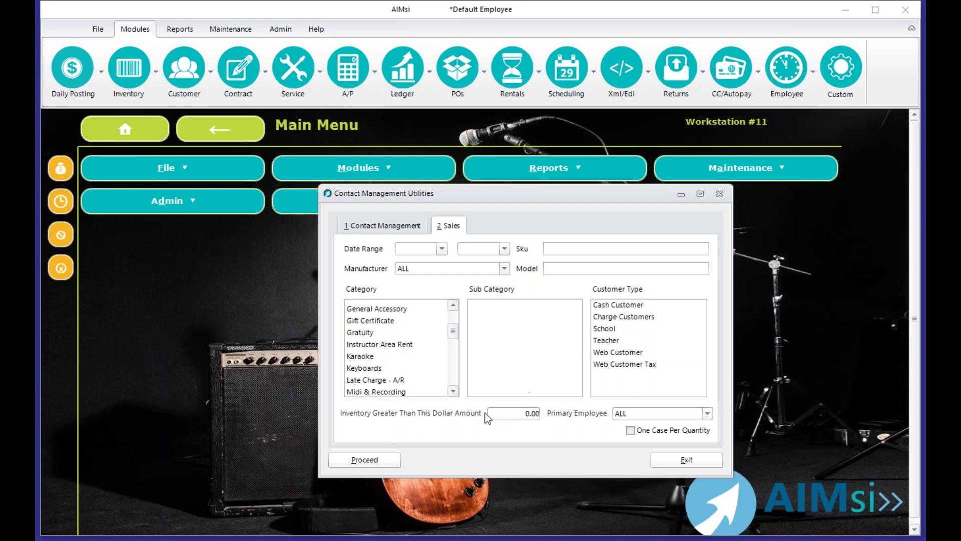
left_click(521, 413)
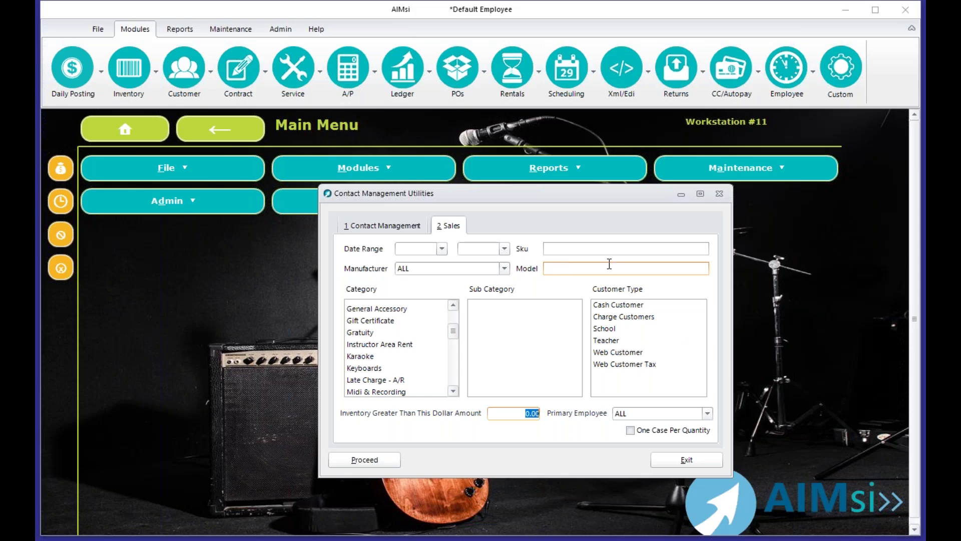
left_click(684, 460)
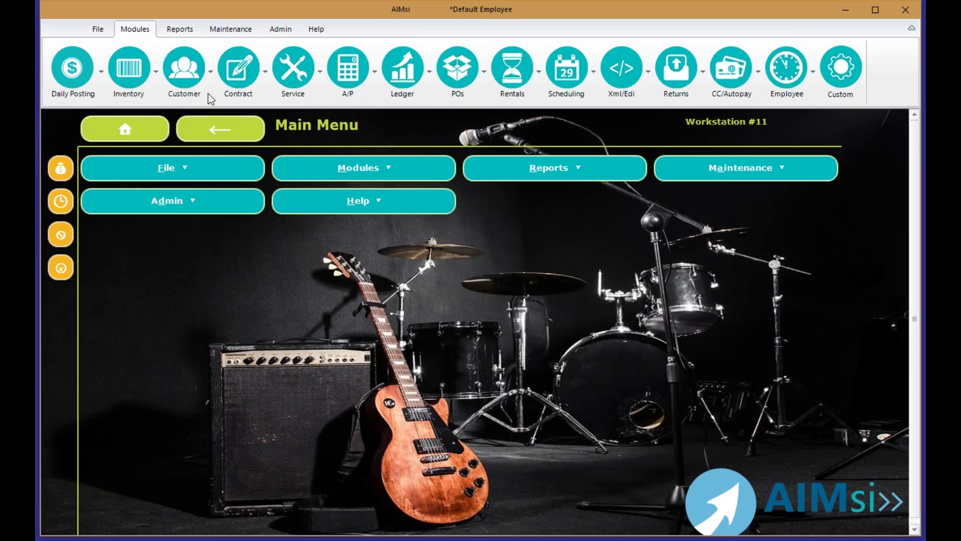
- Open the customer Mailing/Letters report, set its output type to Cust Referral List and include Customer criteria
left_click(181, 30)
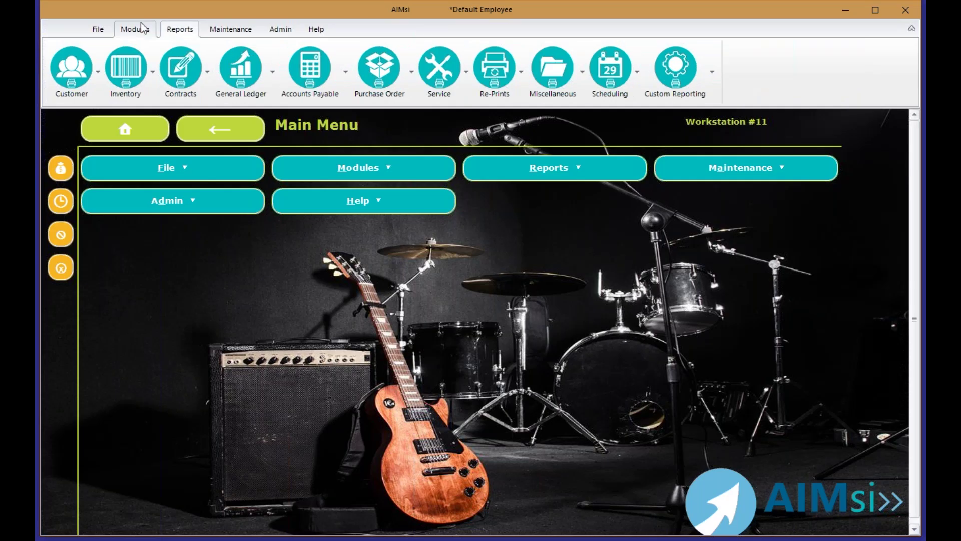
left_click(75, 90)
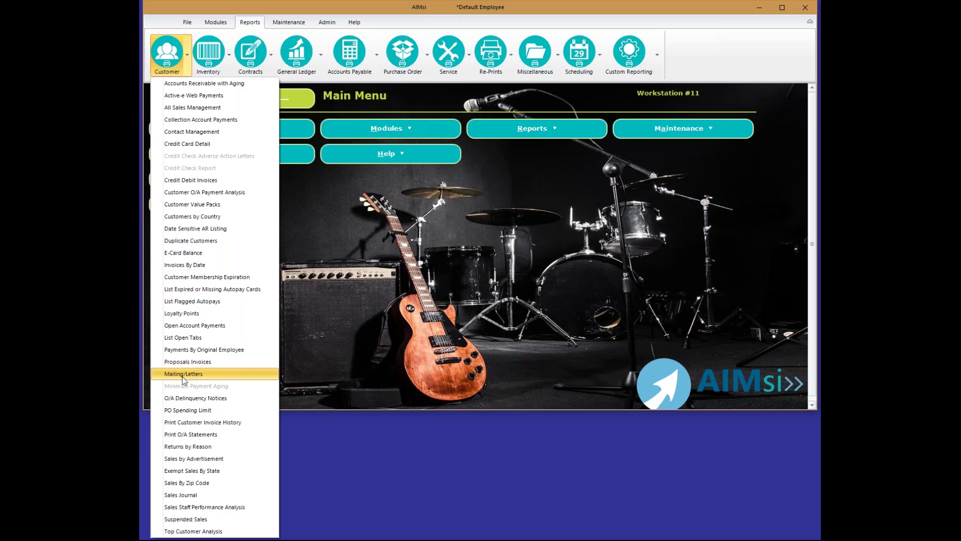
left_click(183, 375)
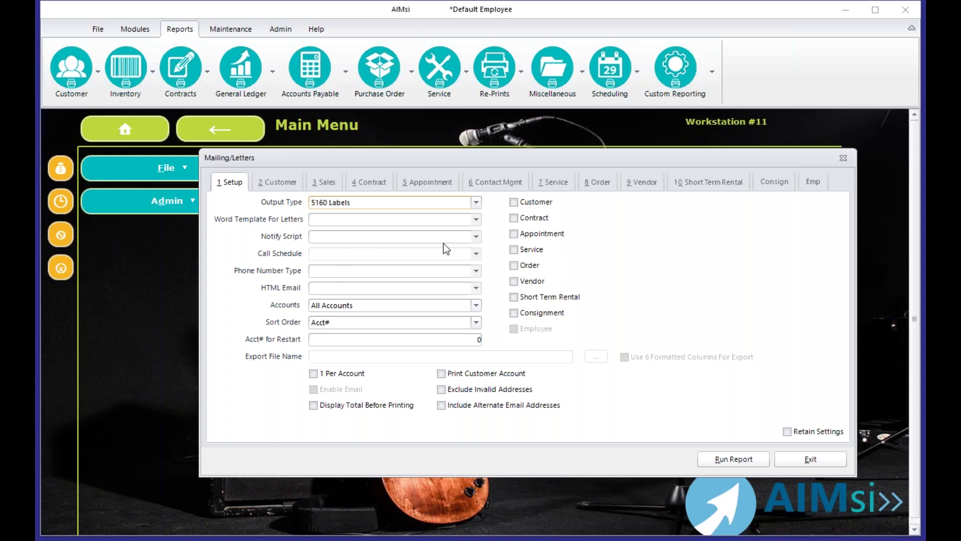
left_click(477, 203)
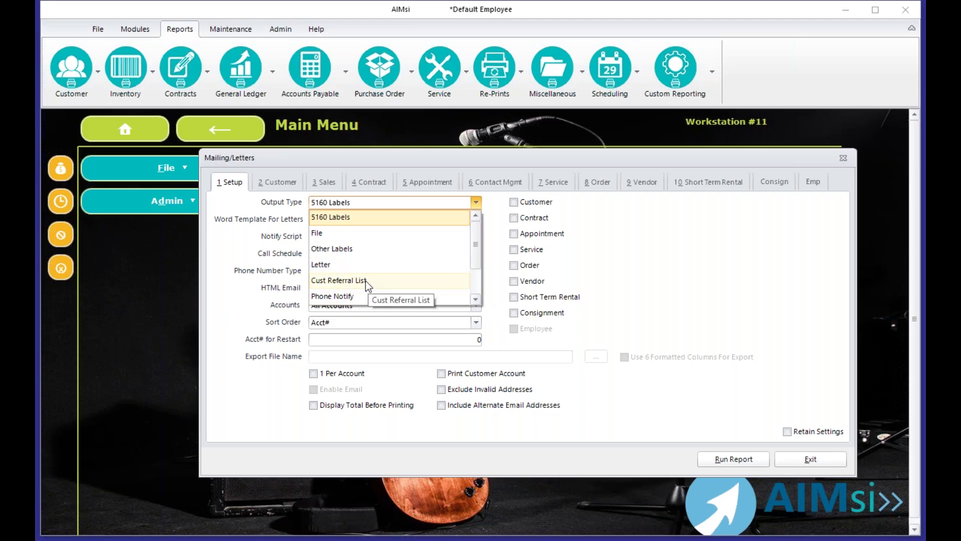
left_click(383, 284)
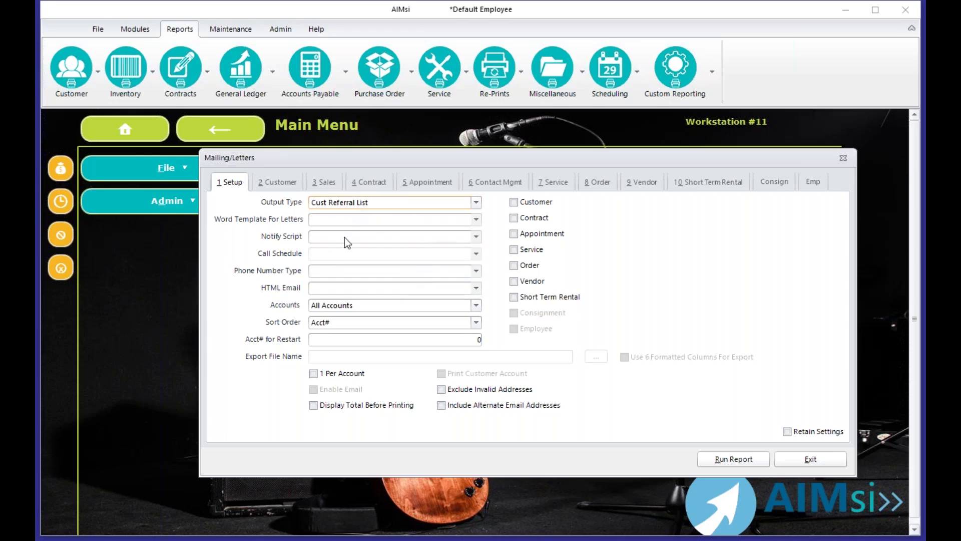
left_click(514, 202)
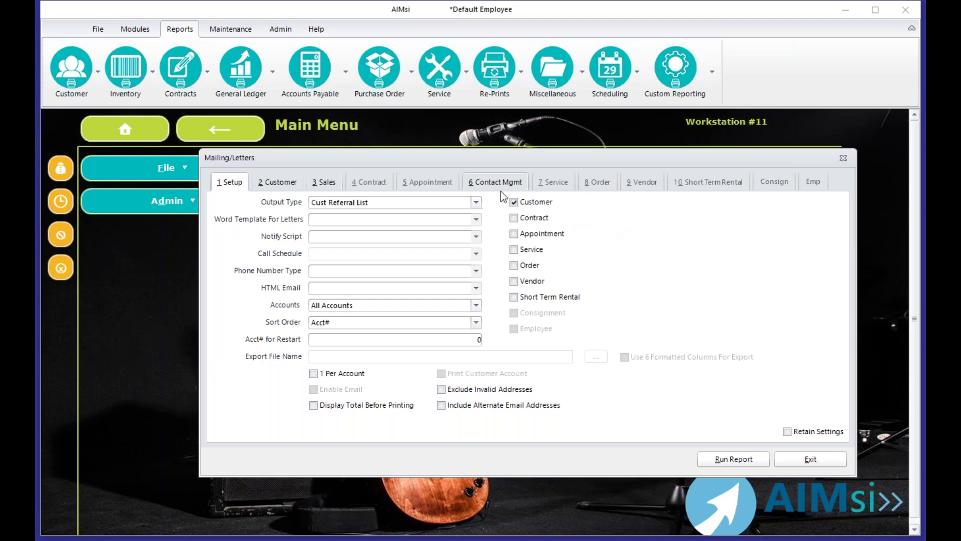
- Examine the Mailing/Letters filters for Customer, Sales and Contact Mgmt, including the list of contact actions
left_click(279, 181)
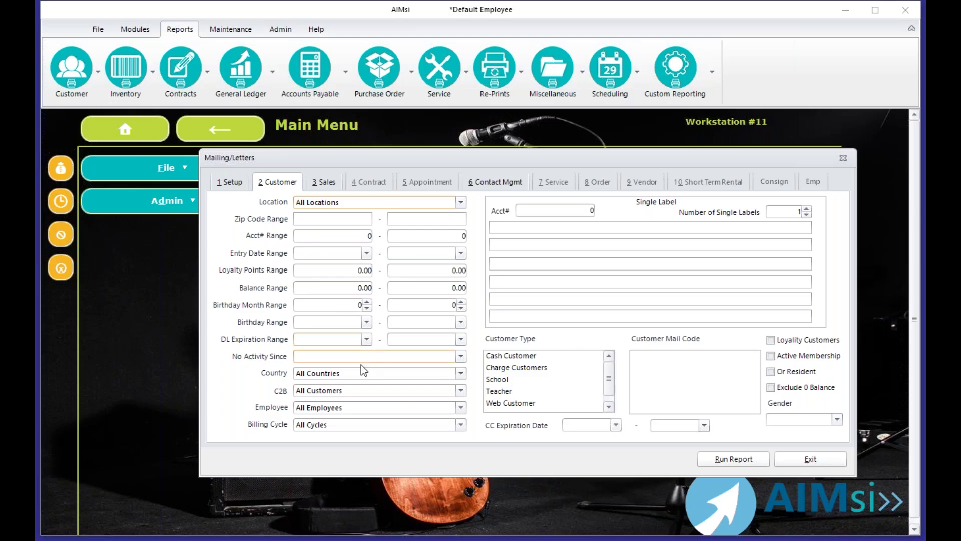
left_click(316, 184)
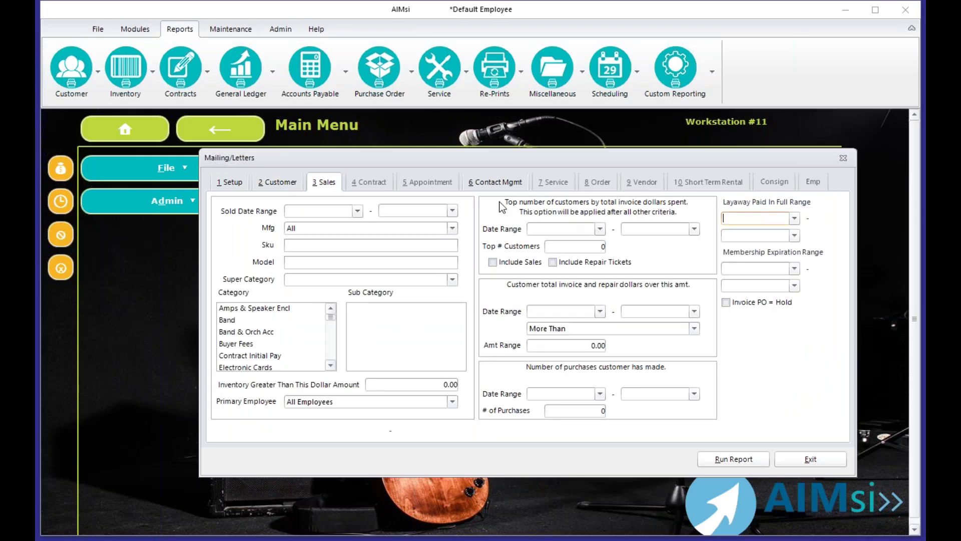
left_click(497, 182)
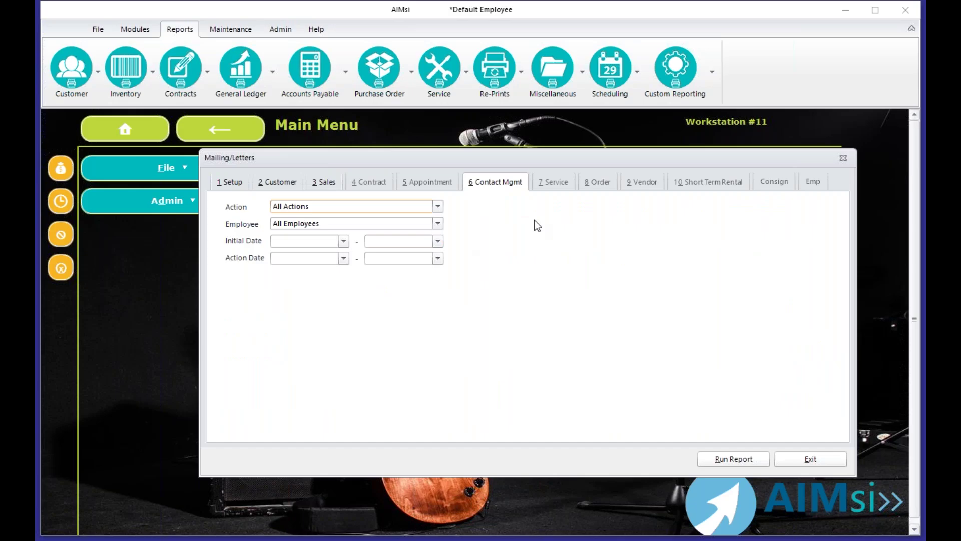
left_click(438, 206)
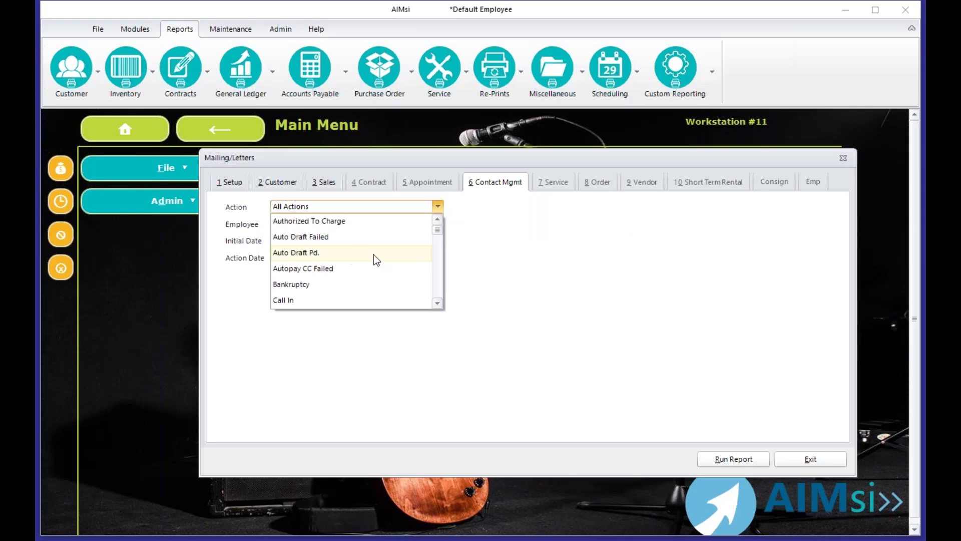
left_click(437, 303)
left_click(437, 303)
left_click(437, 303)
left_click(437, 303)
left_click(437, 303)
left_click(437, 303)
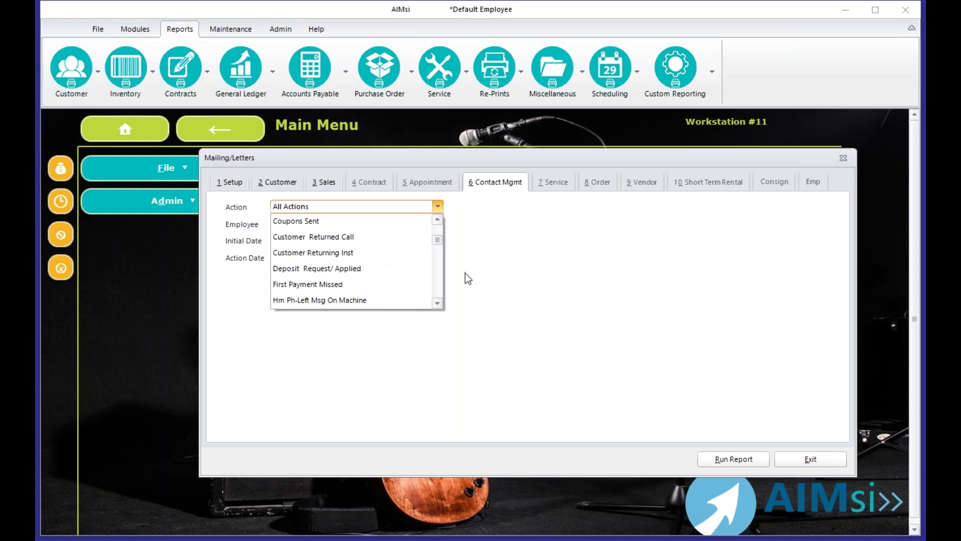
left_click(440, 304)
left_click(440, 303)
left_click(439, 304)
left_click(440, 304)
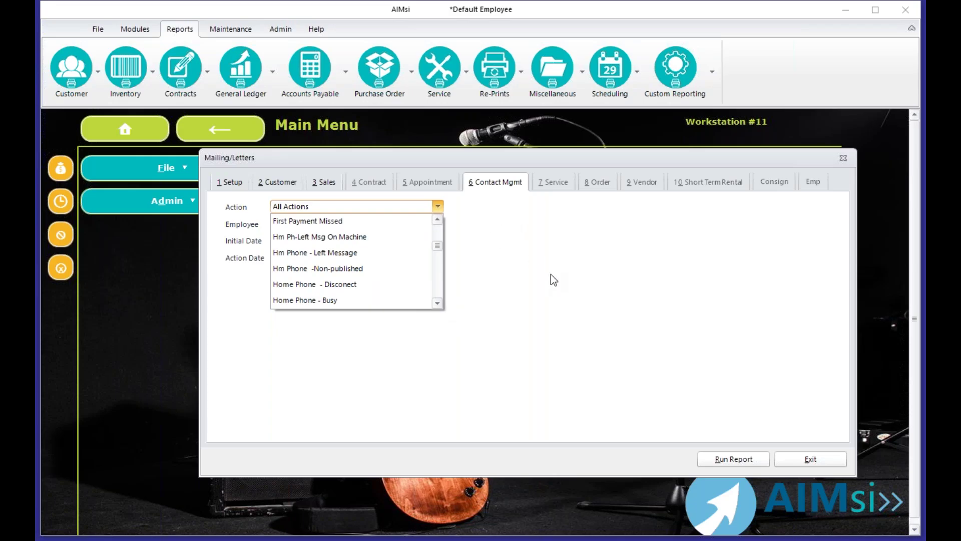
left_click(552, 256)
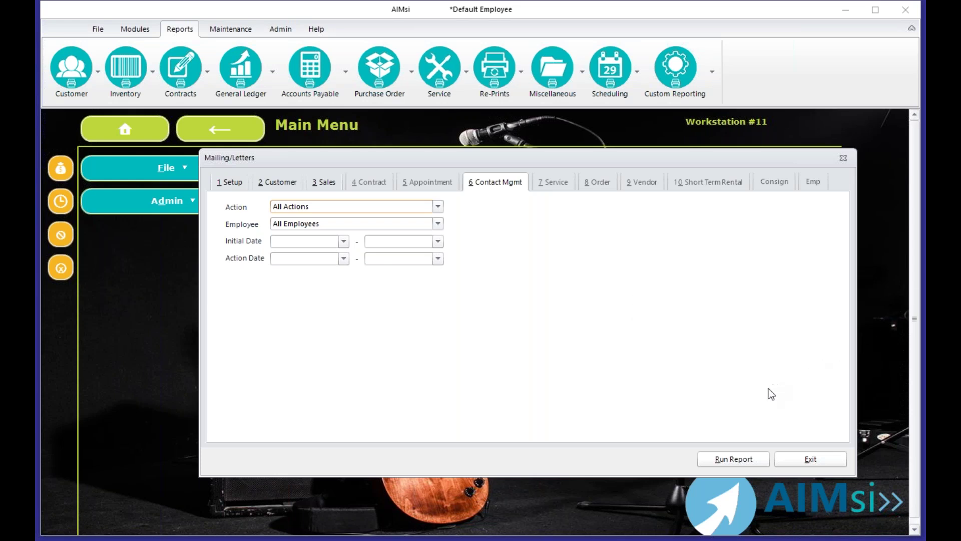
- Review the available output types in the Mailing/Letters setup and close the report without running it
left_click(244, 184)
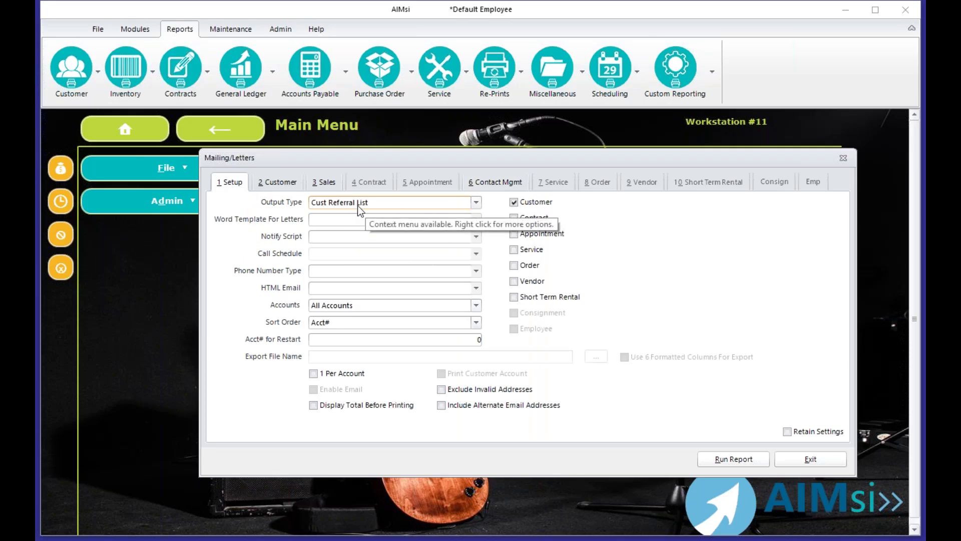
left_click(395, 204)
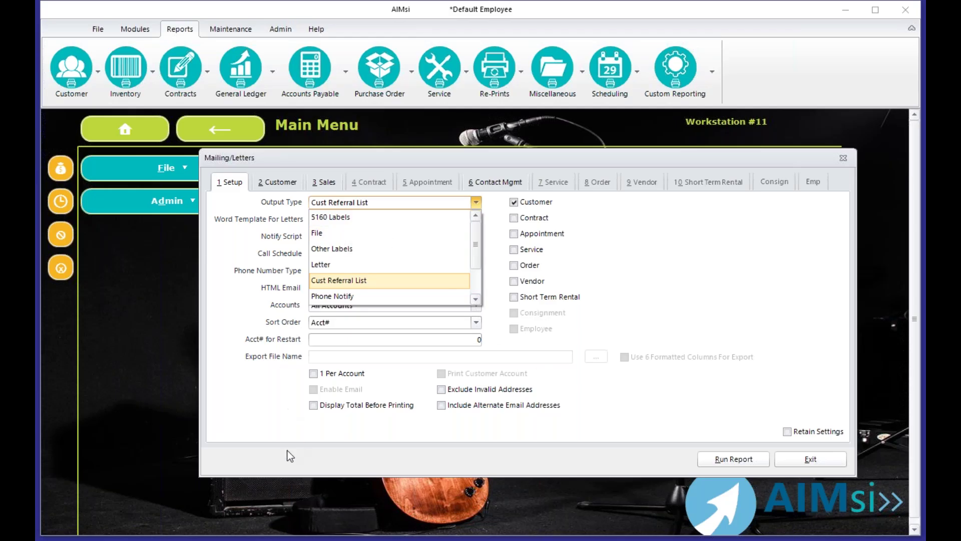
left_click(266, 422)
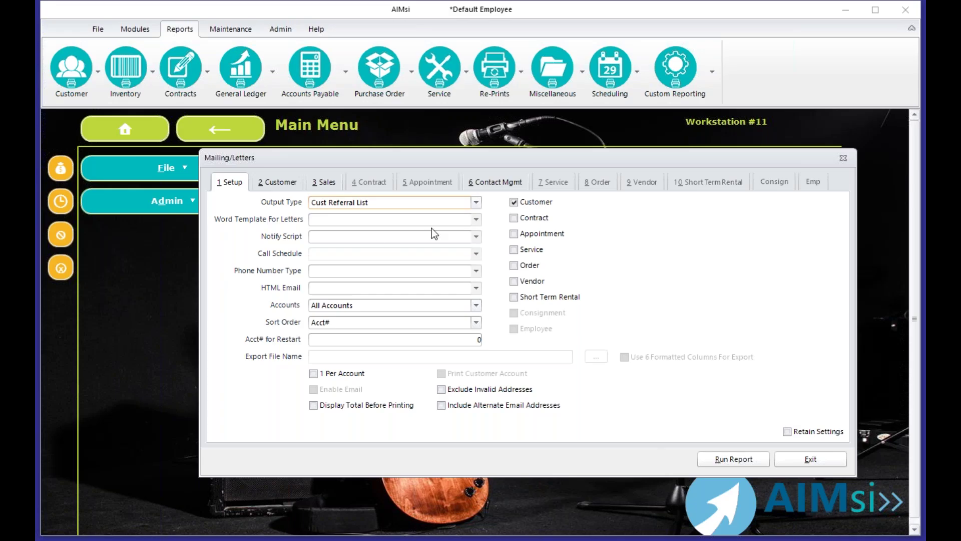
left_click(476, 202)
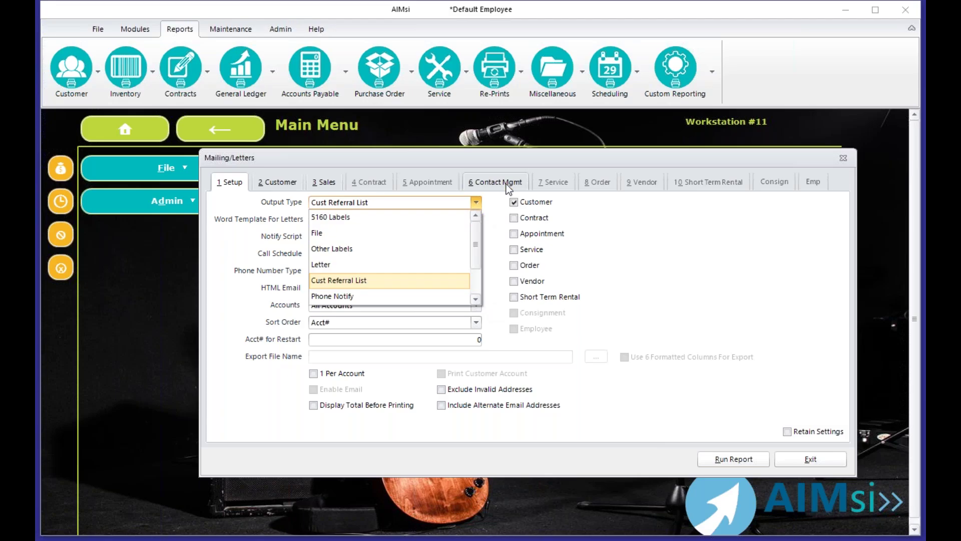
left_click(839, 159)
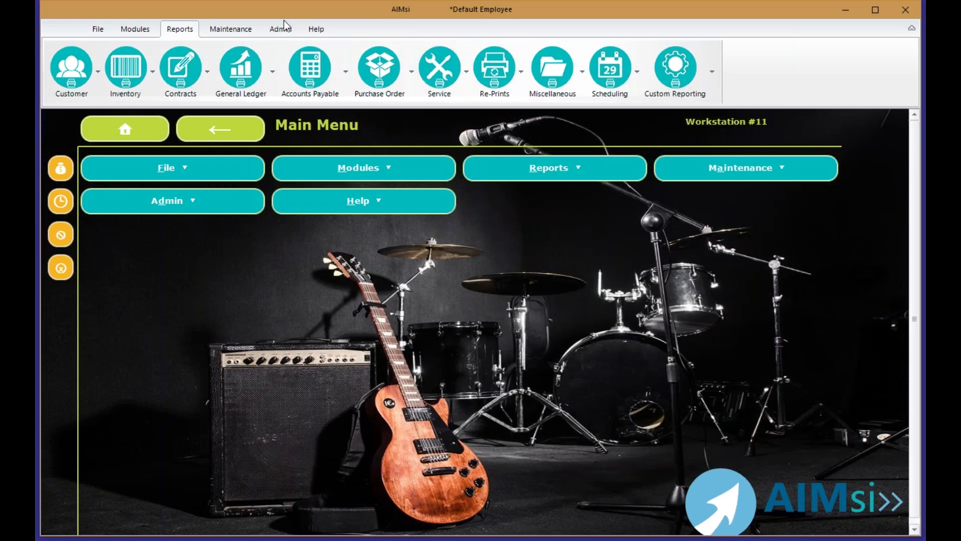
- Open the Work Stations maintenance and examine the mail server and sender email in Computer 11's communications settings
left_click(221, 27)
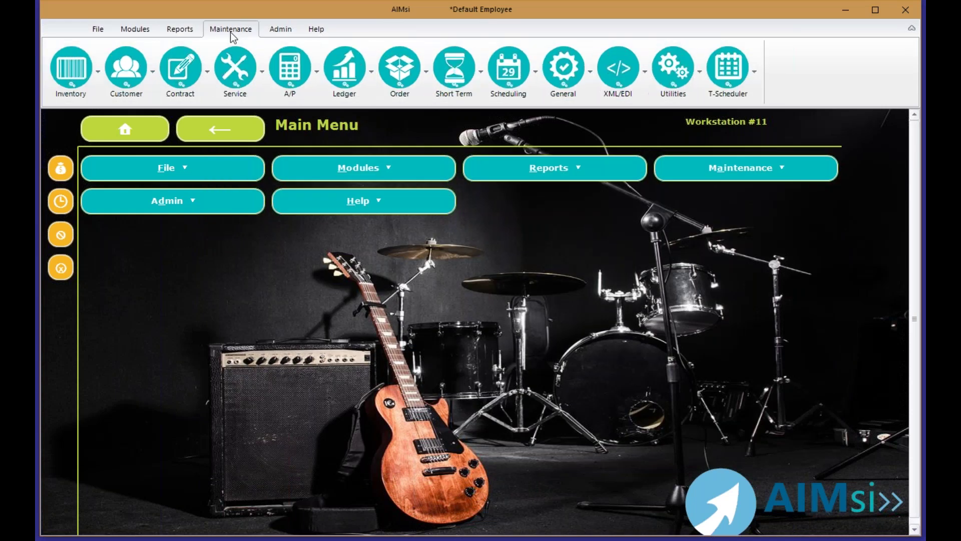
left_click(559, 72)
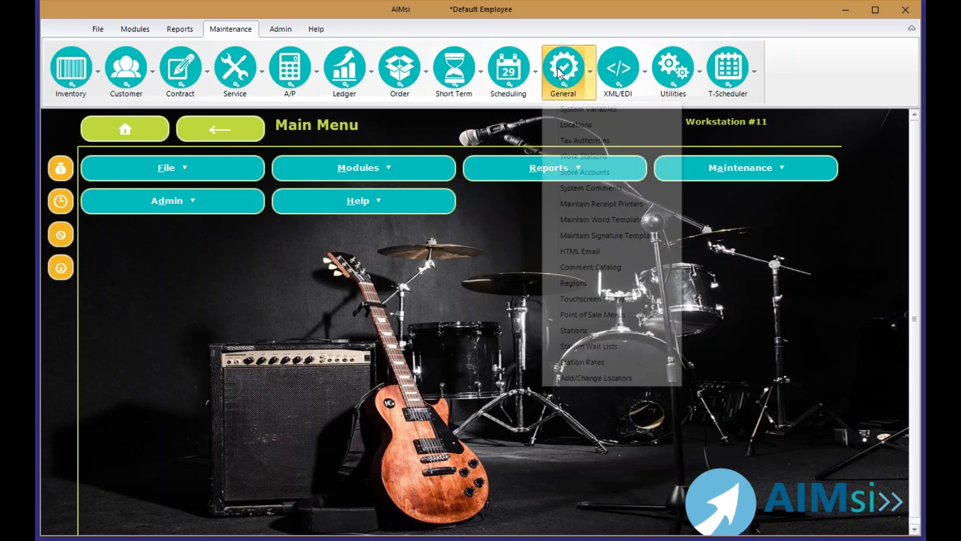
left_click(607, 157)
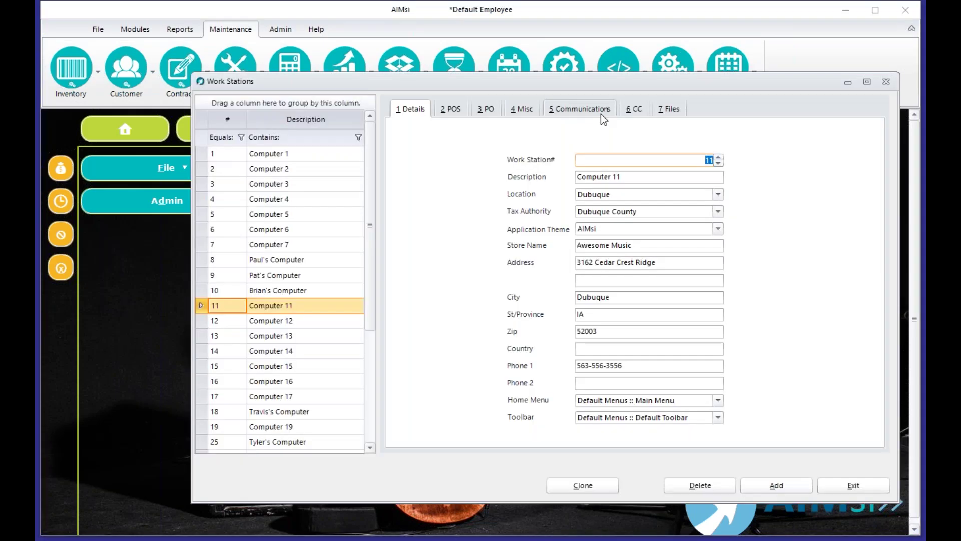
left_click(596, 111)
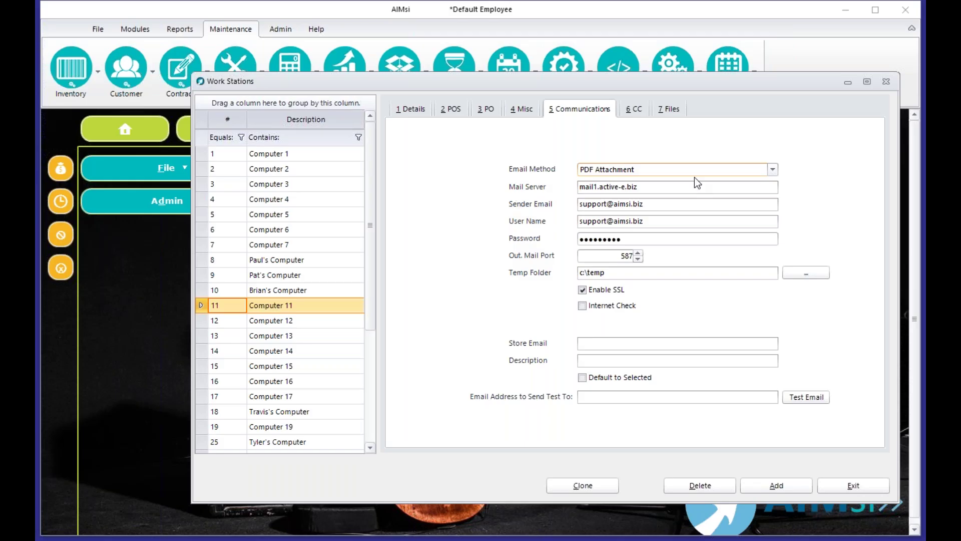
left_click(645, 186)
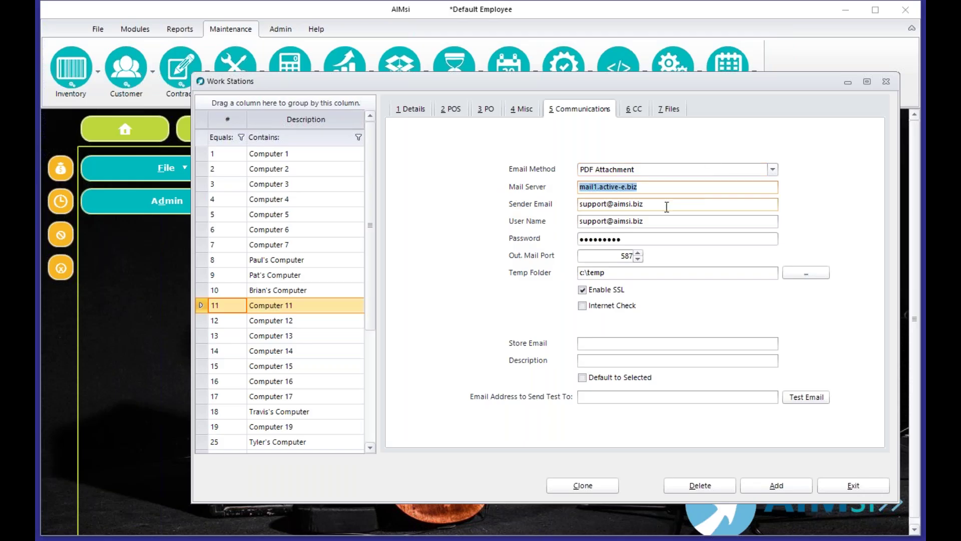
left_click(643, 204)
left_click_drag(643, 205, 468, 216)
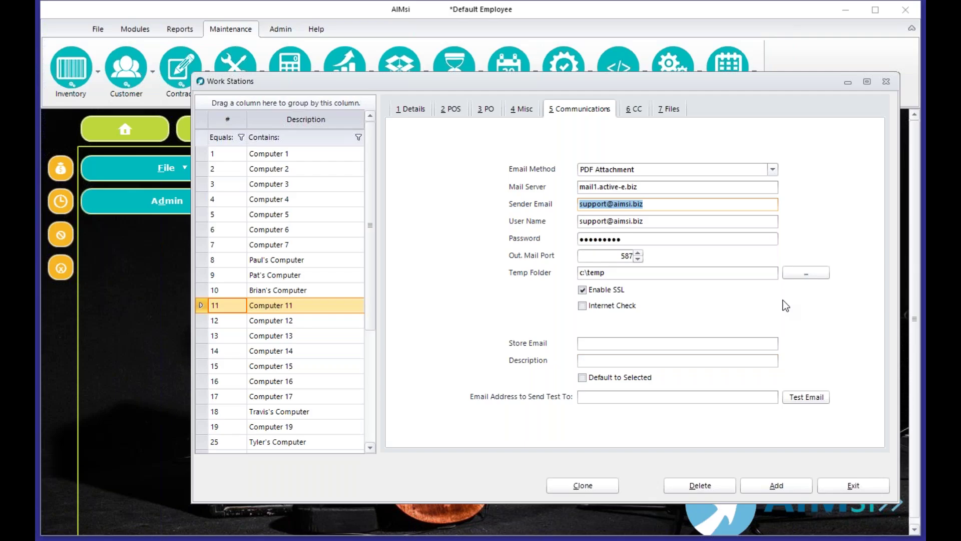
- Examine Computer 11's store email, description and test email fields plus its store details, and close the Work Stations maintenance
mouse_move(760, 345)
left_click(520, 343)
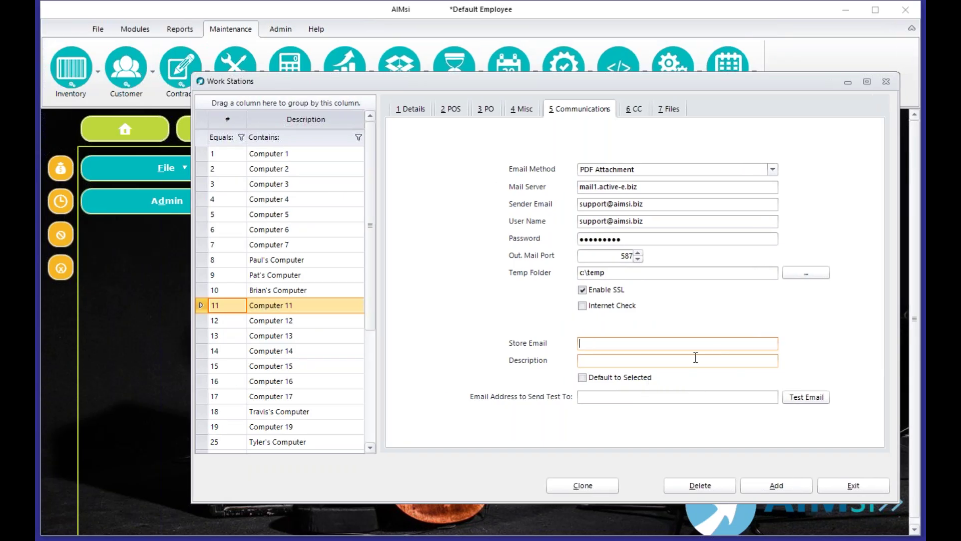
left_click(561, 360)
left_click(694, 399)
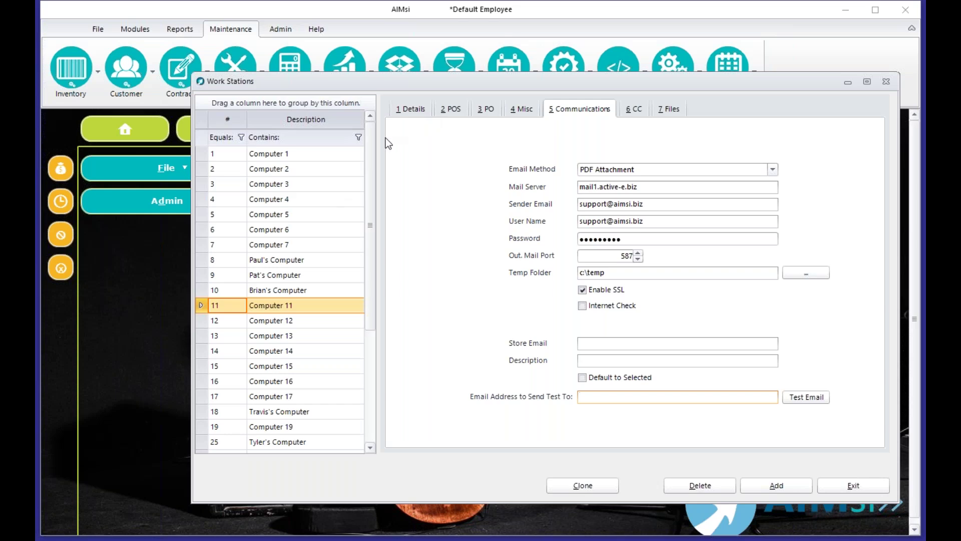
left_click(409, 110)
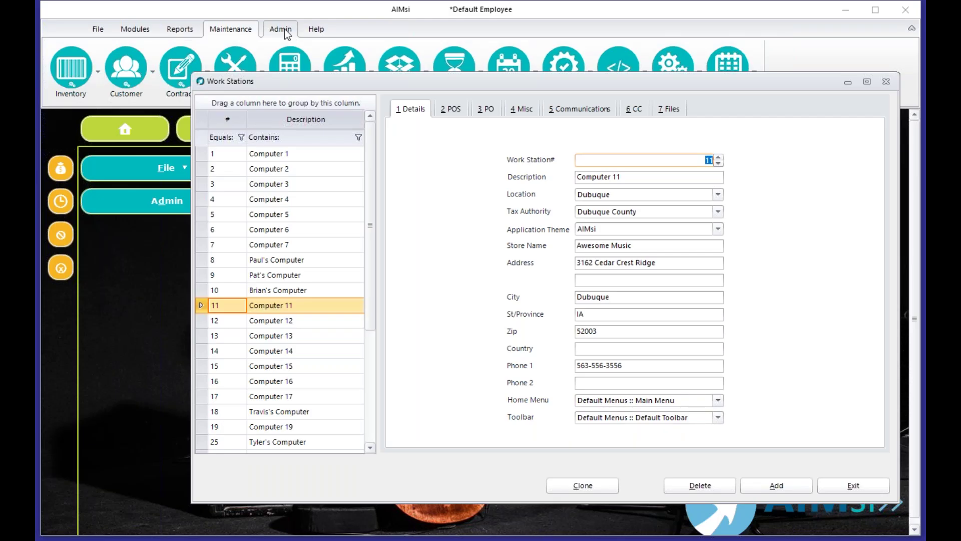
left_click(568, 113)
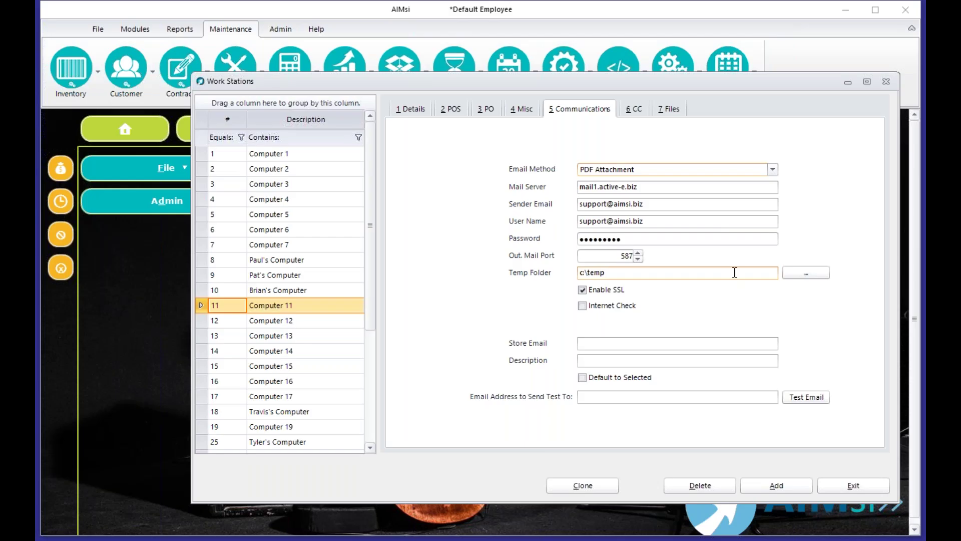
left_click(662, 358)
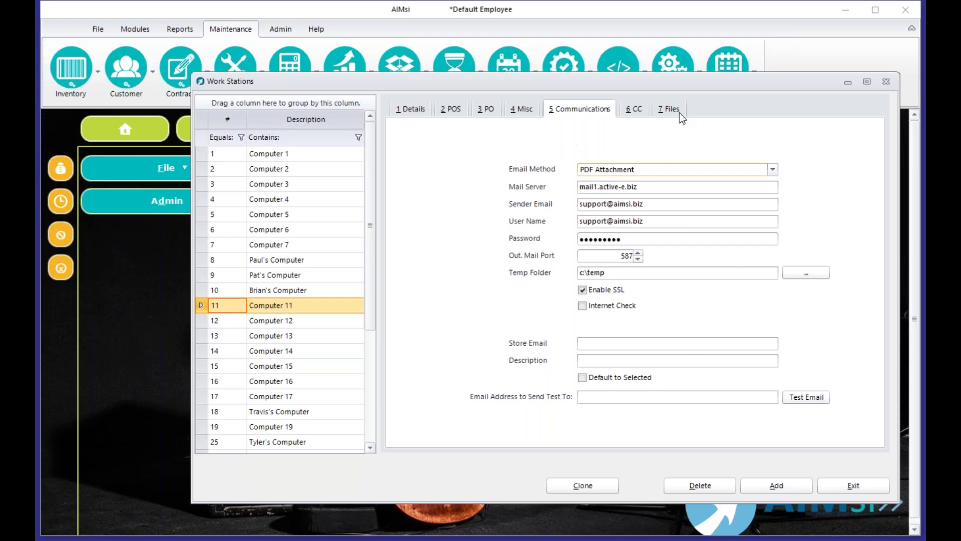
left_click(852, 491)
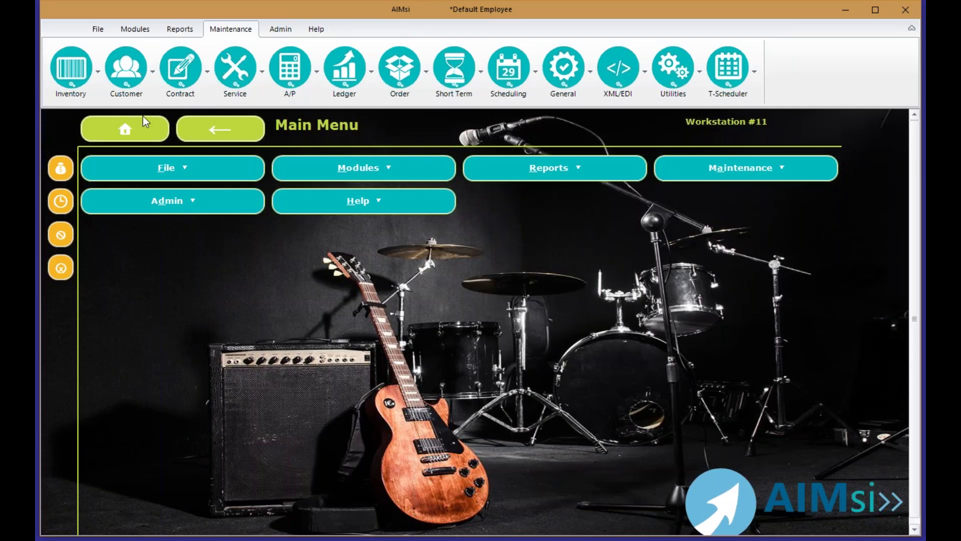
- Check the Reprint Last Sales Invoice window for Computer 11 and close it without printing
left_click(98, 29)
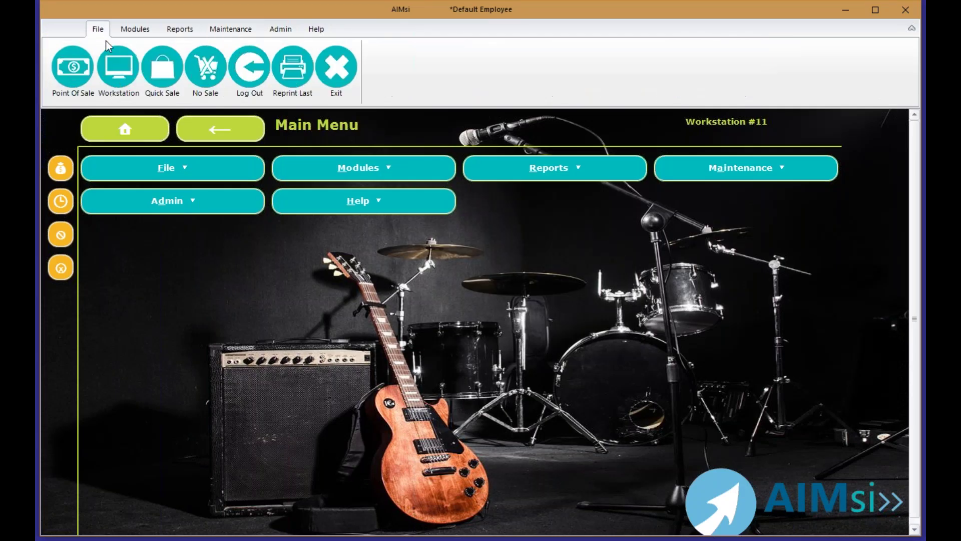
left_click(297, 77)
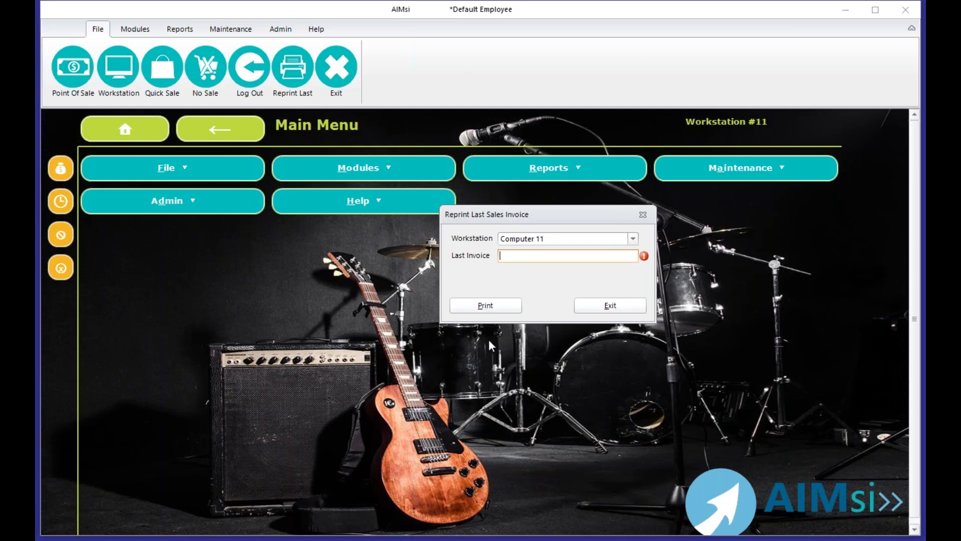
left_click(628, 302)
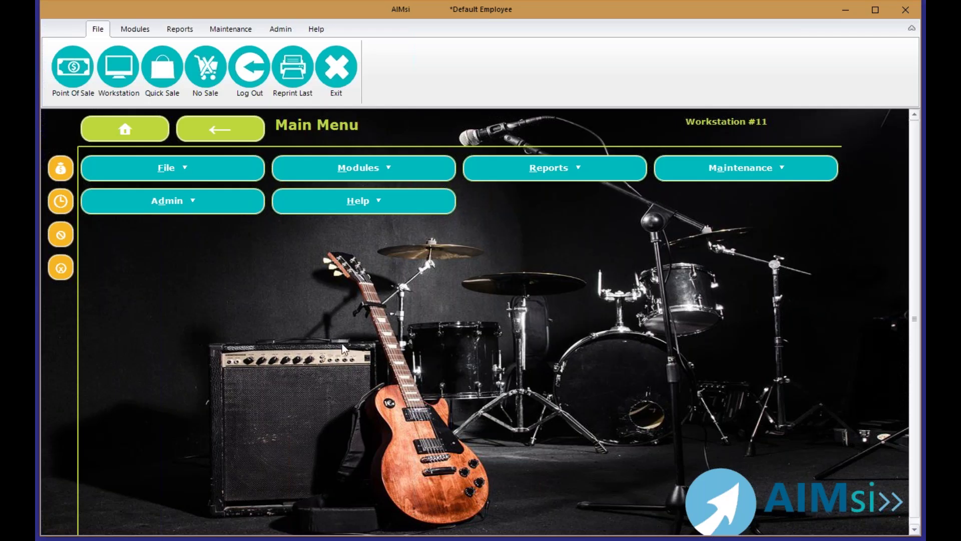
- Create an HTML Email with the description "subject line" and the body "whatever you want the email to say"
left_click(224, 30)
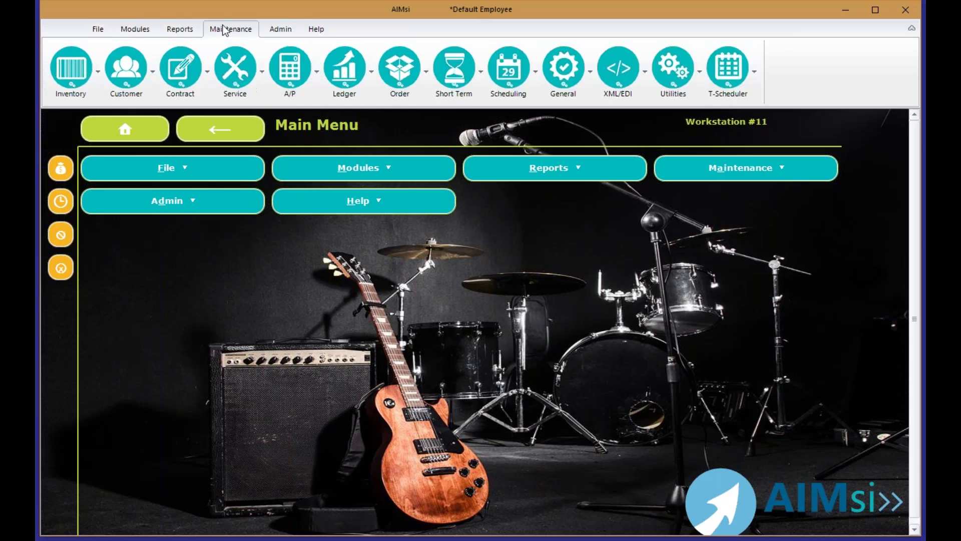
left_click(579, 67)
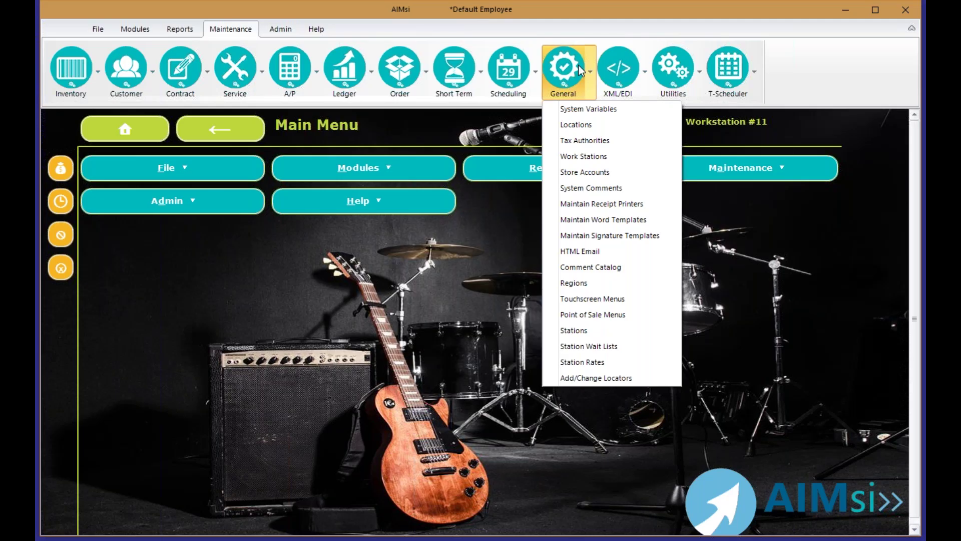
left_click(598, 251)
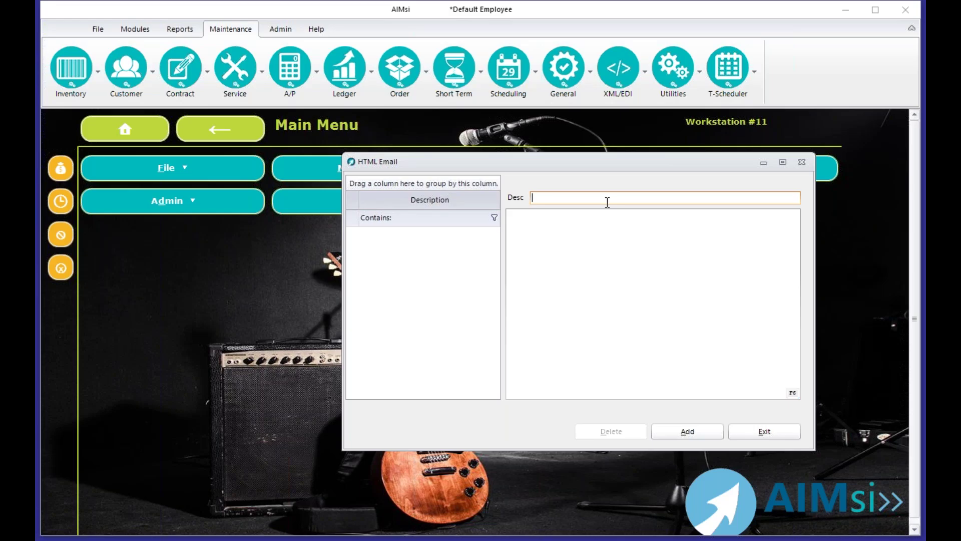
left_click(571, 245)
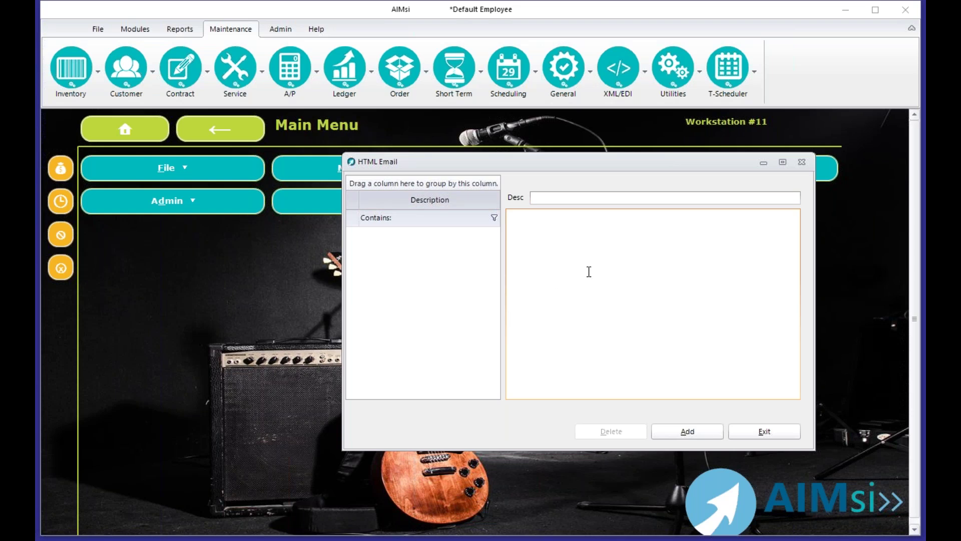
type("whate")
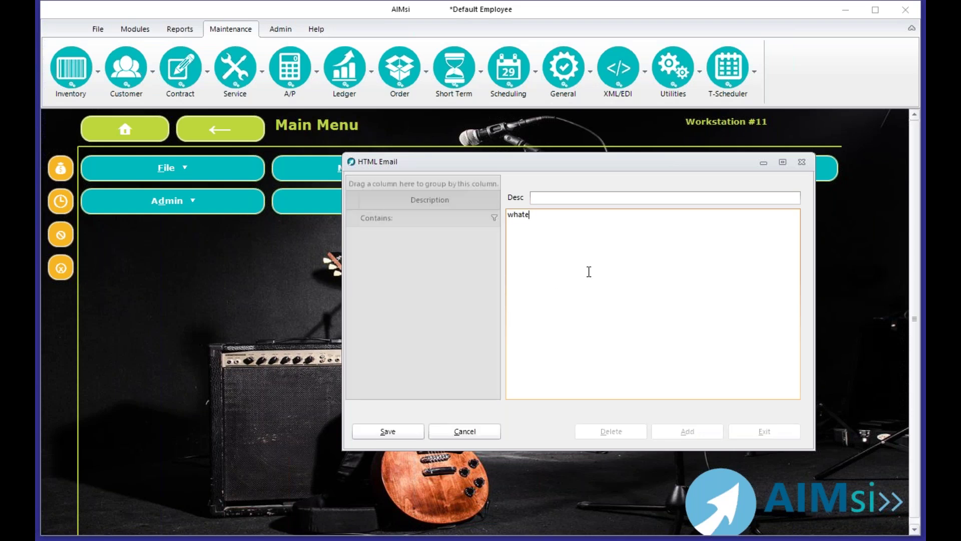
type("ver you want the email to say")
key("shift+Tab")
type("s")
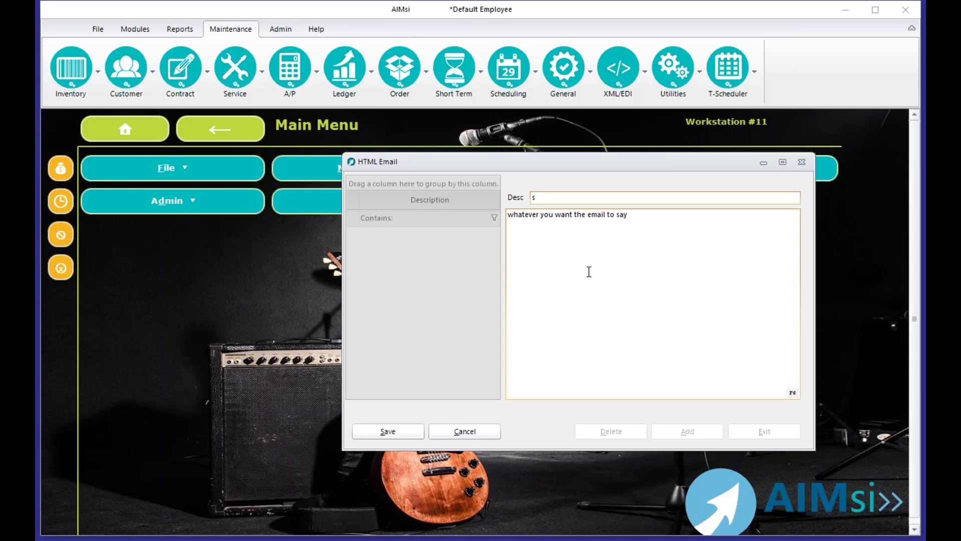
type("ubject line")
left_click(621, 248)
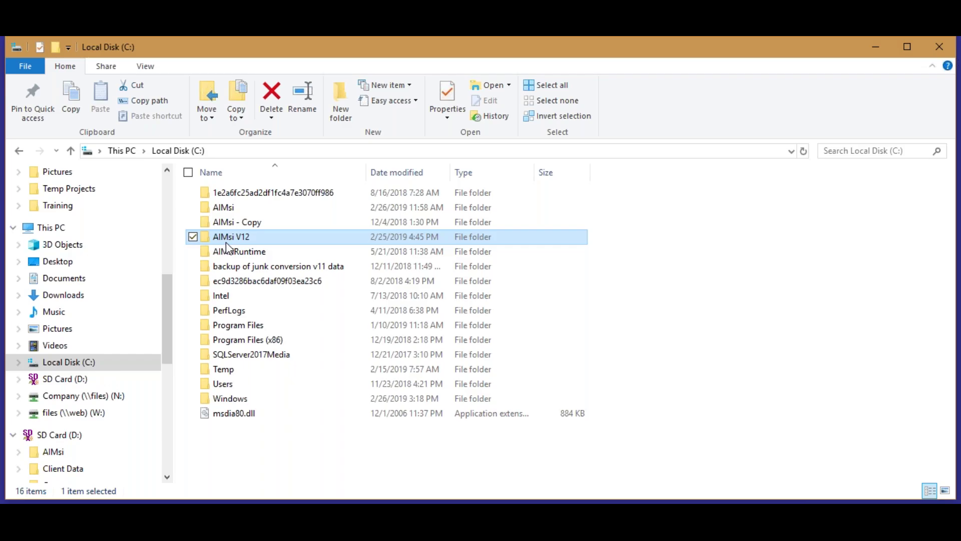
- Open the Tag Index document from the Templates folder inside C:\AIMsi V12
double_click(229, 236)
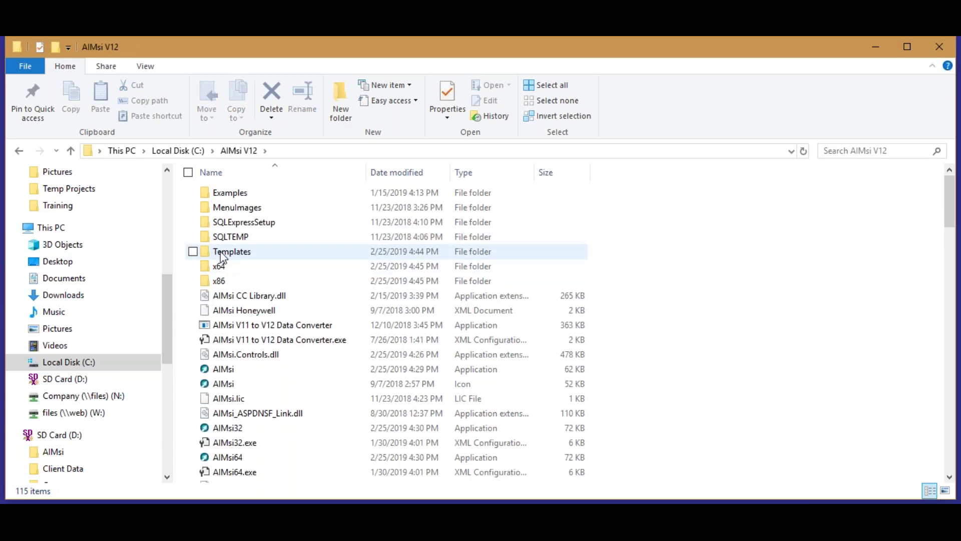
left_click(222, 257)
double_click(222, 258)
scroll(269, 343, "down", 4)
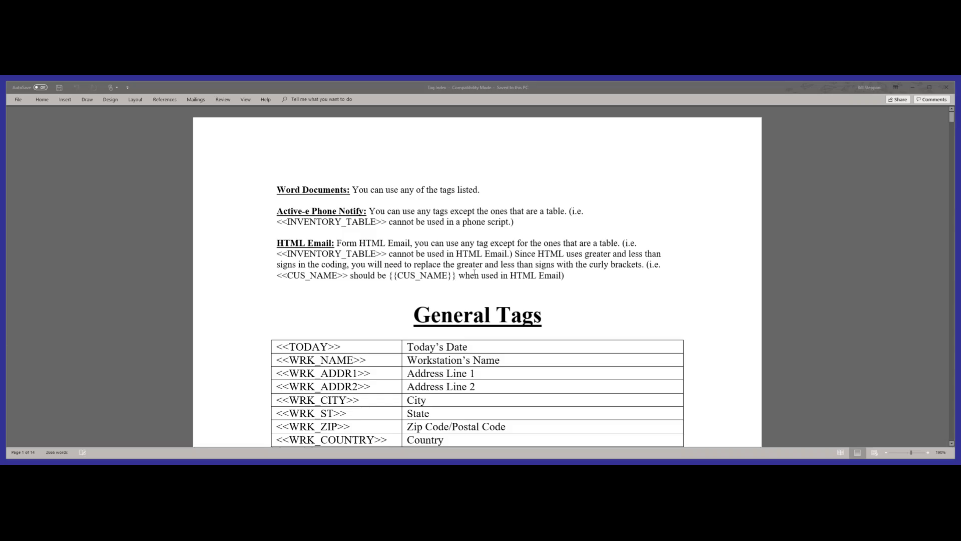
- Copy the <<CUS_NAME>> tag from the Tag Index's Customer Tags and paste it below the HTML email's body text
scroll(475, 271, "down", 6)
scroll(492, 268, "down", 9)
scroll(494, 271, "down", 13)
scroll(383, 268, "down", 6)
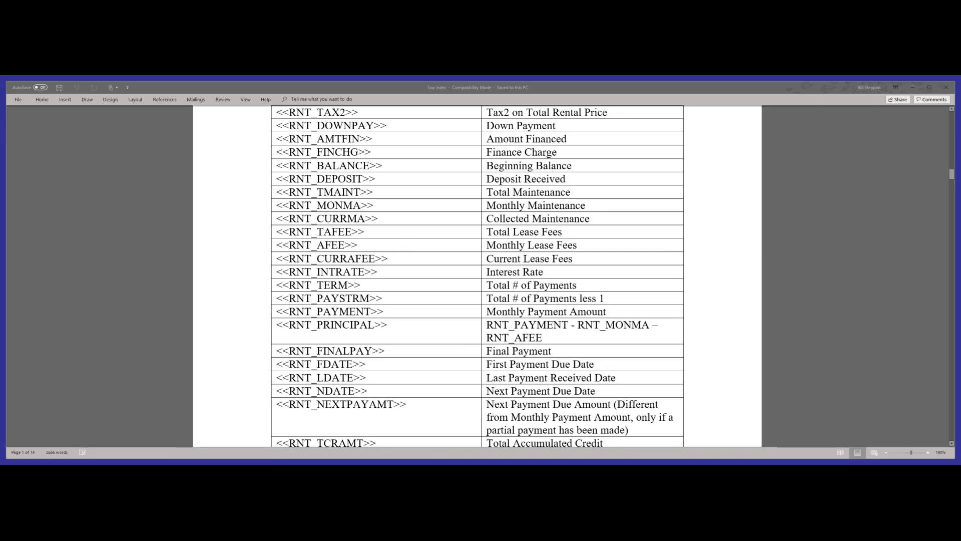
scroll(406, 273, "up", 20)
scroll(406, 273, "up", 5)
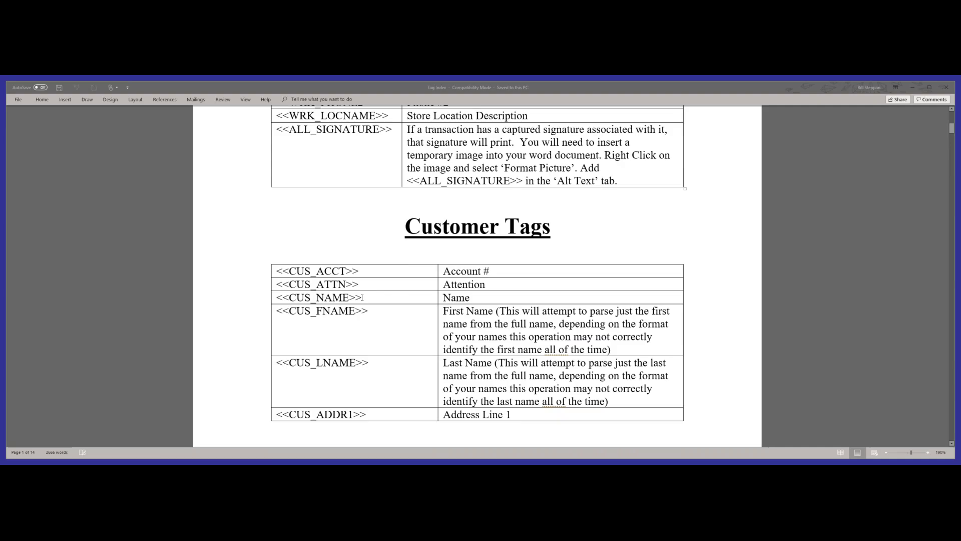
left_click_drag(277, 297, 310, 297)
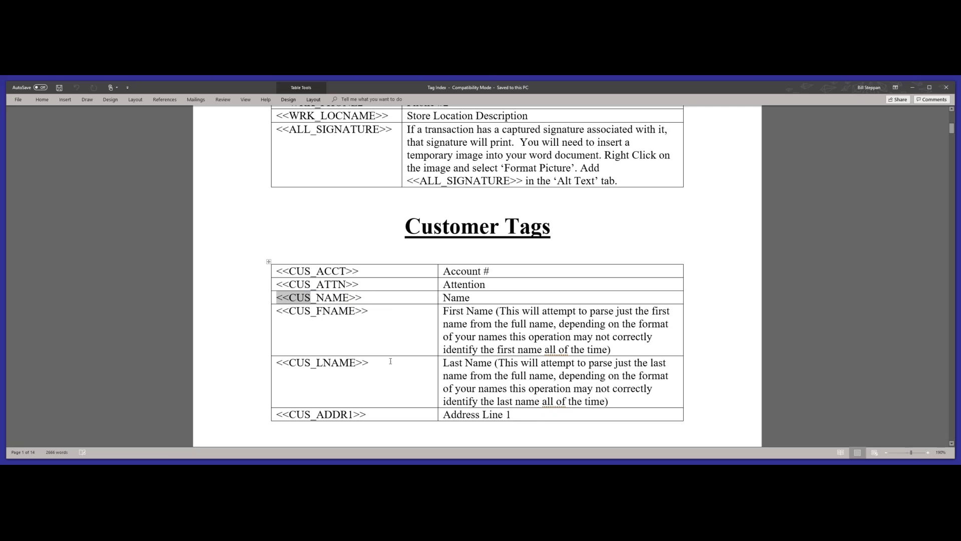
left_click_drag(277, 298, 361, 297)
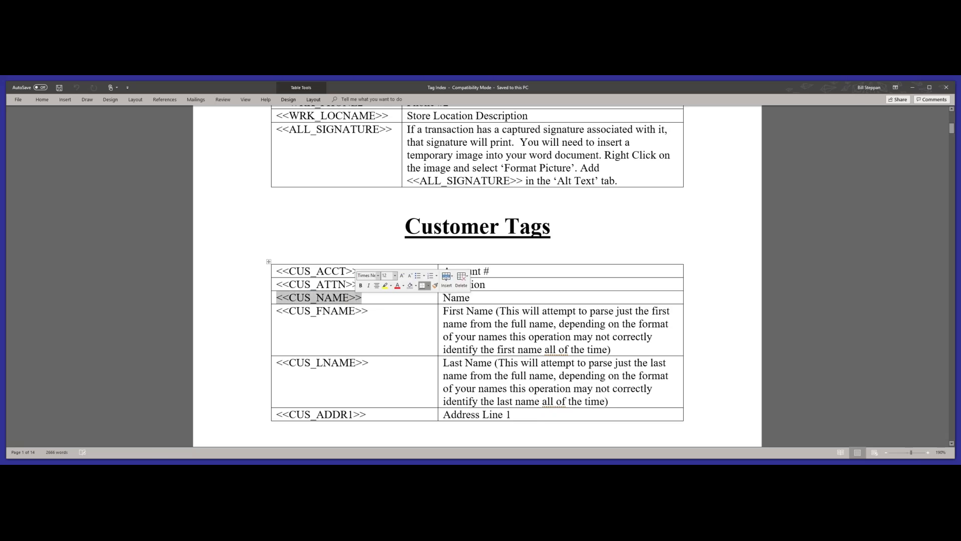
key("ctrl+c")
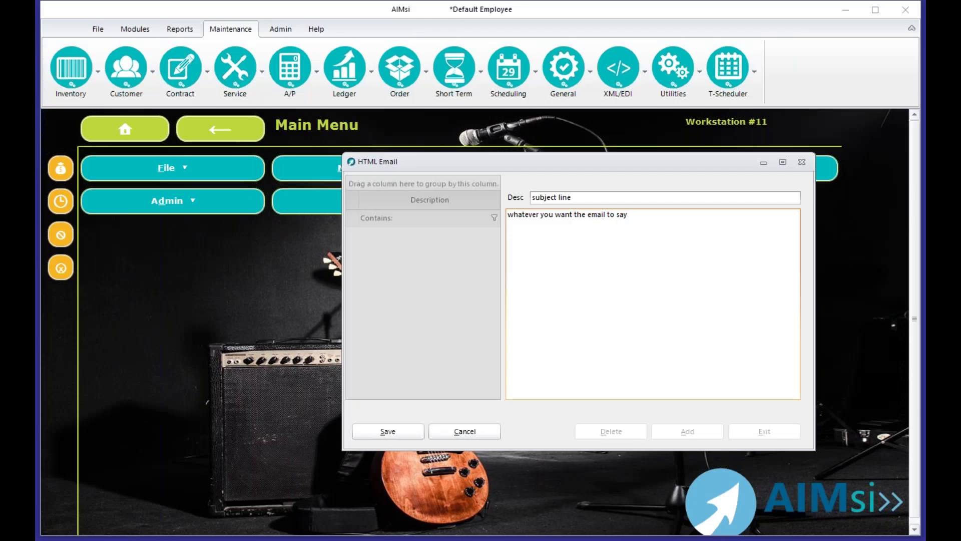
key("ctrl+v")
- Save the new HTML email and close the HTML Email maintenance
double_click(524, 231)
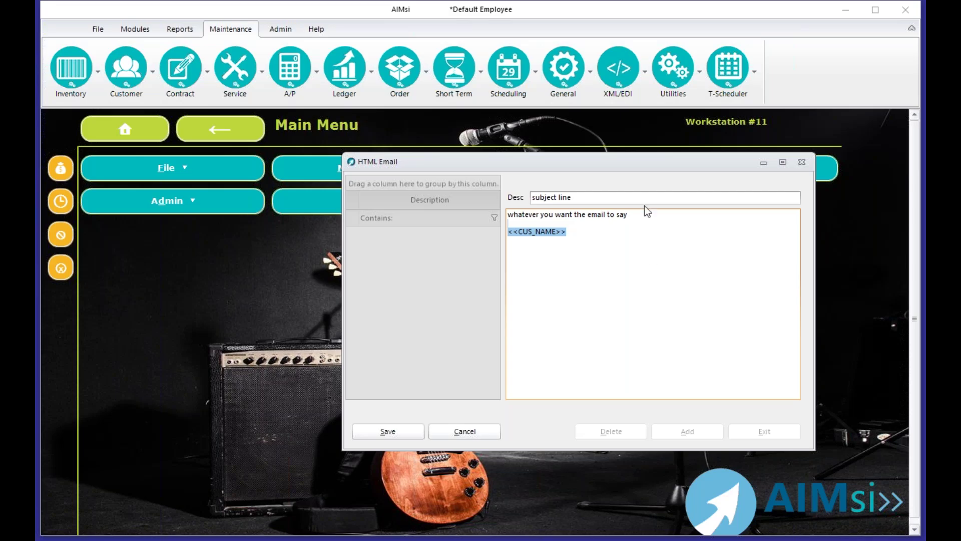
key("alt+s")
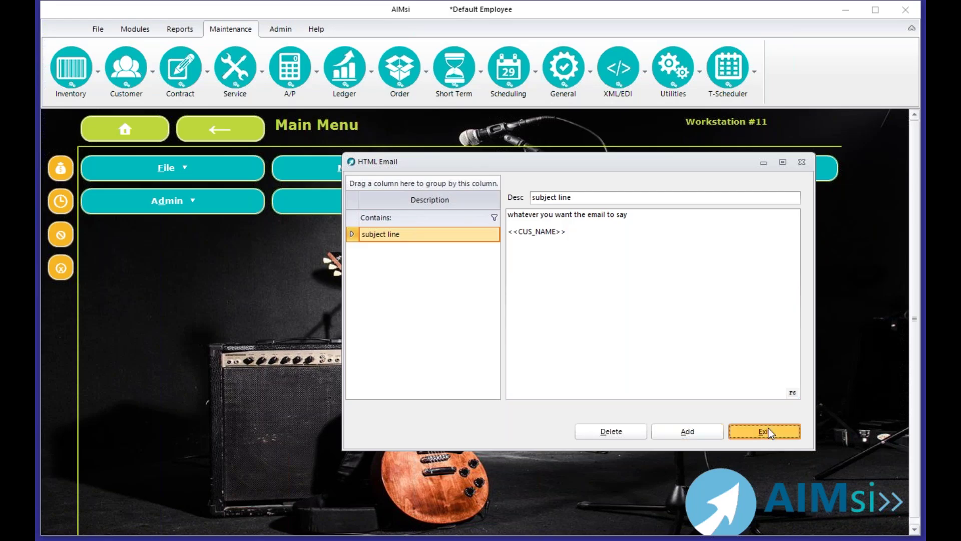
left_click(768, 427)
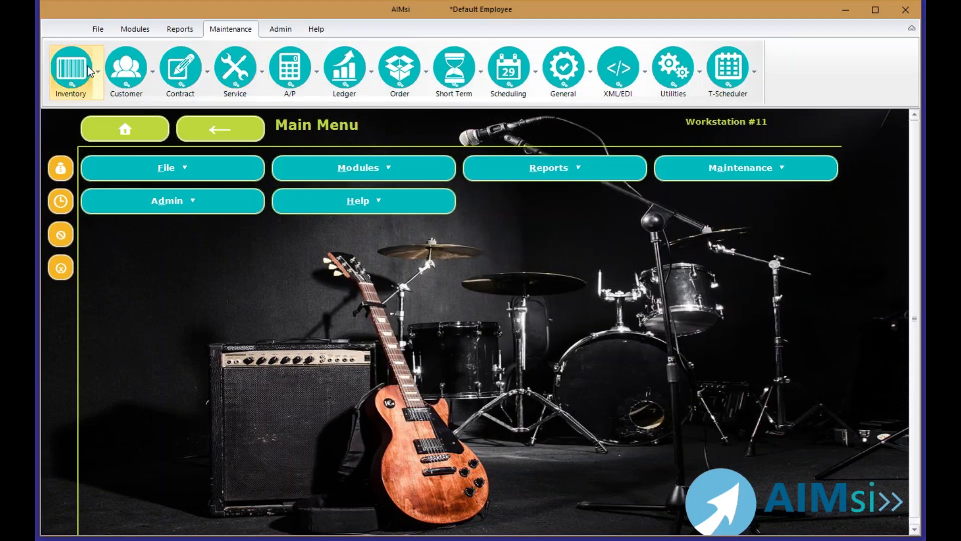
- Open the customer Mailing/Letters report and set its output type to HTML Email
left_click(177, 30)
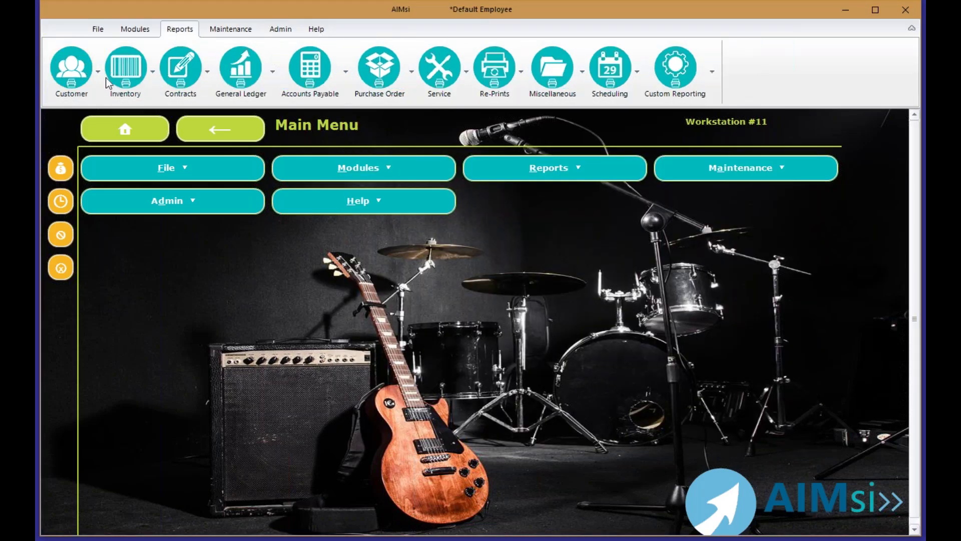
left_click(78, 93)
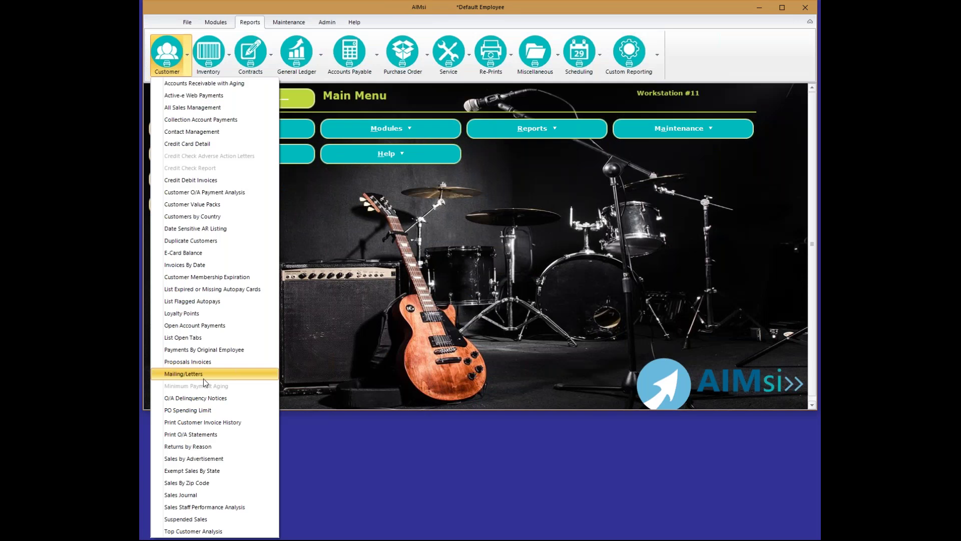
left_click(203, 378)
left_click(373, 156)
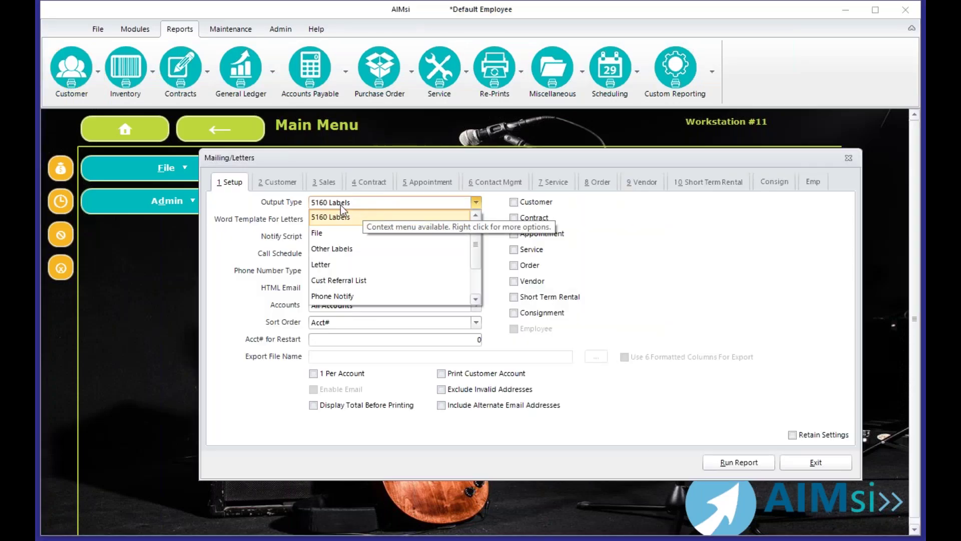
left_click(476, 297)
left_click(476, 298)
left_click(475, 297)
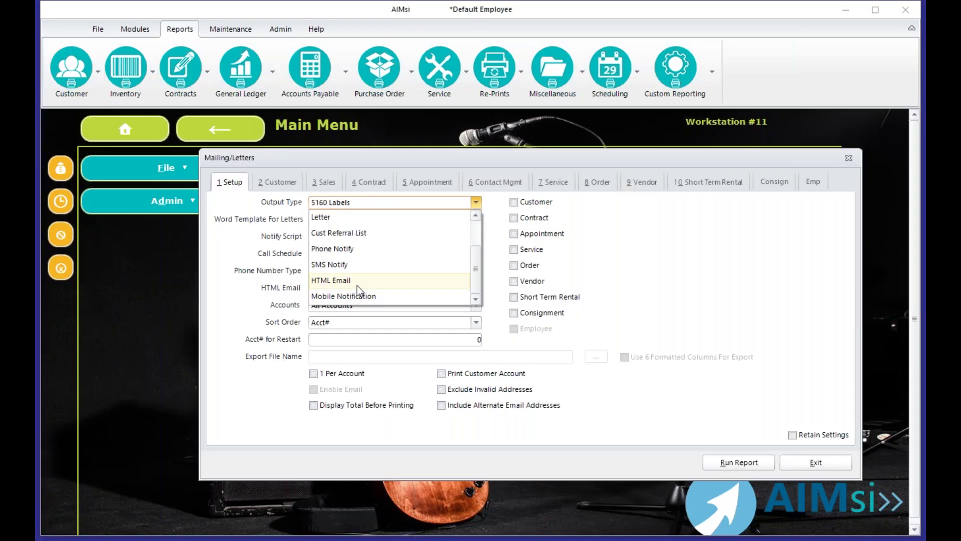
left_click(336, 284)
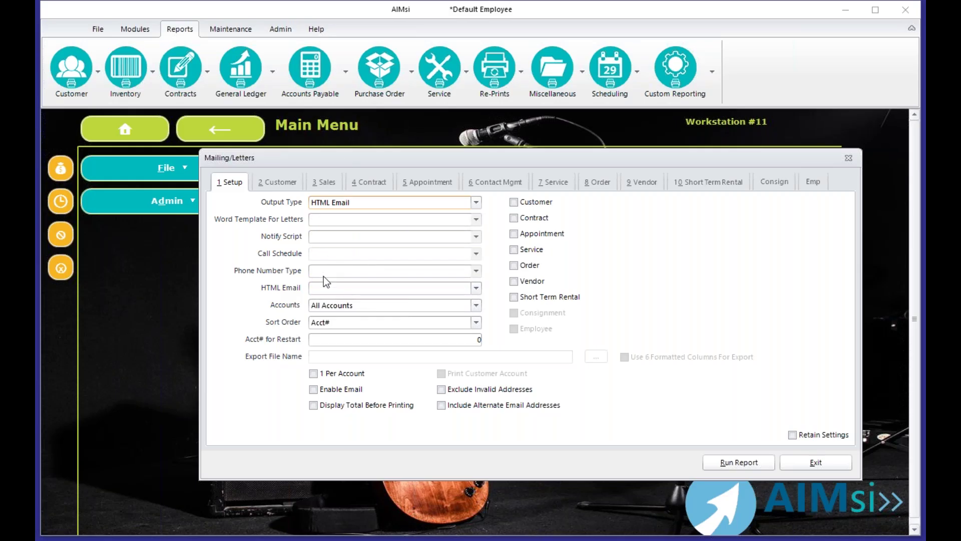
- Select the "subject line" HTML email for the mailing and include Customer criteria
left_click(326, 287)
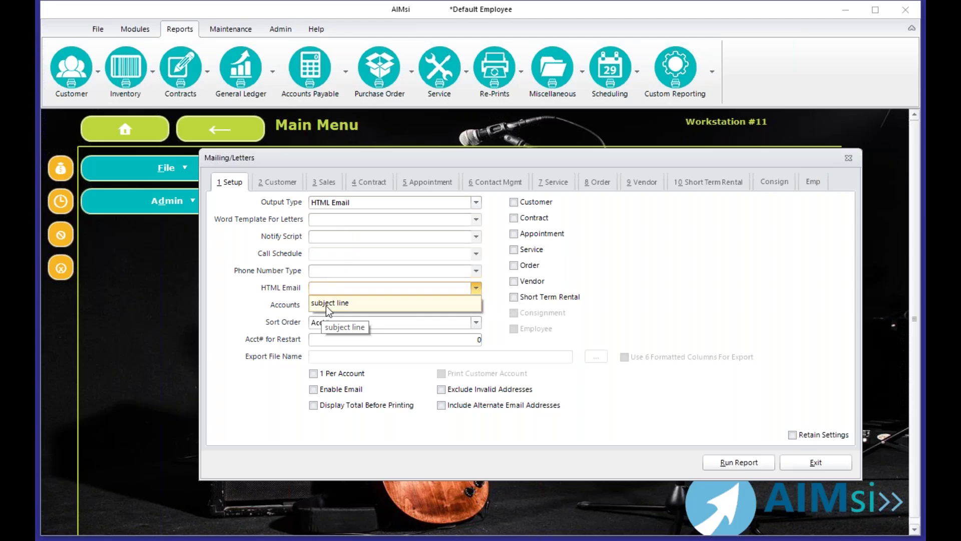
left_click(326, 306)
left_click(518, 204)
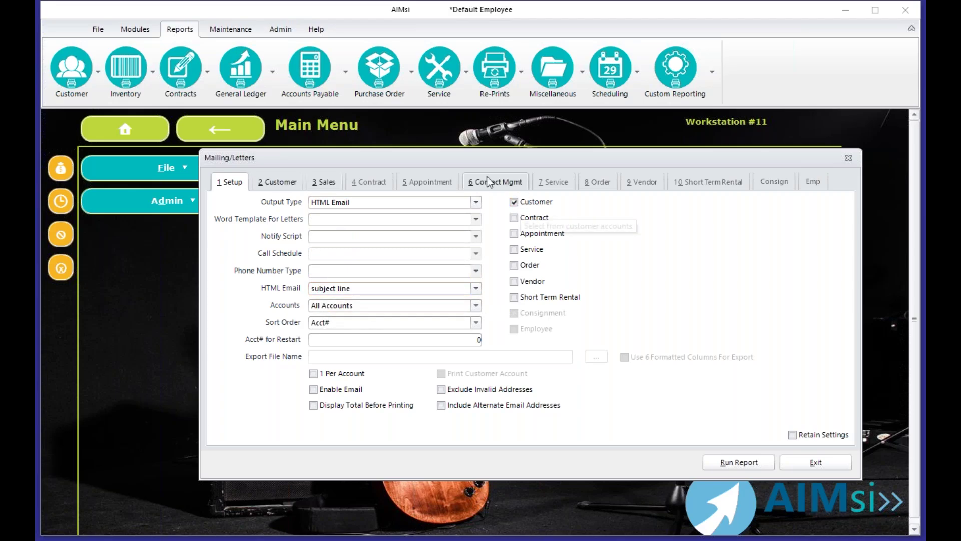
- Review the available actions in the mailing's Contact Management criteria
left_click(498, 183)
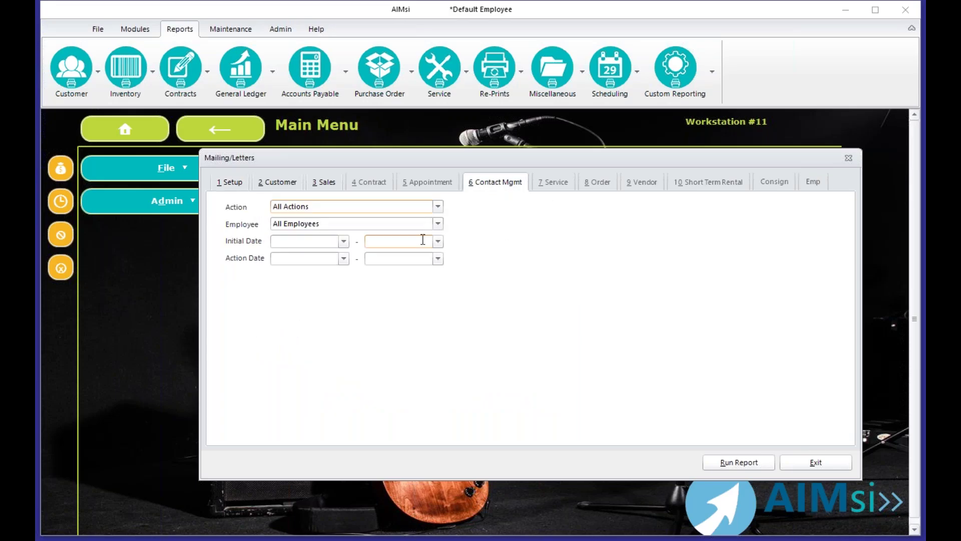
left_click(396, 207)
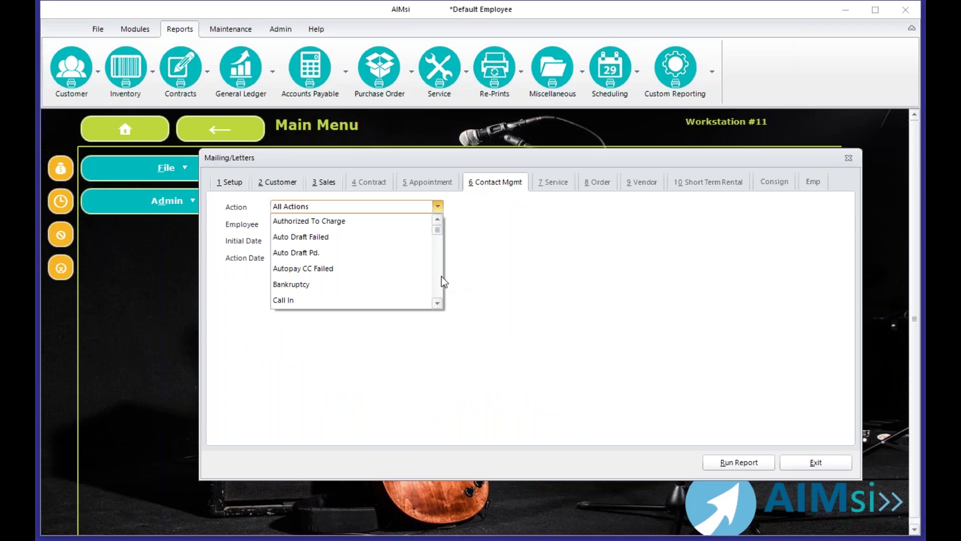
left_click(521, 245)
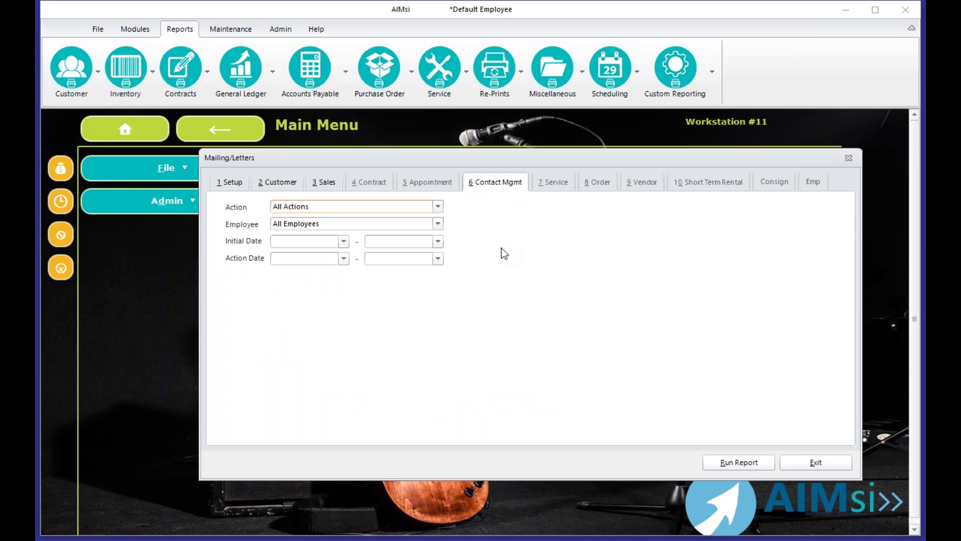
- Turn on Enable Email and 1 Per Account in the mailing's setup
left_click(226, 183)
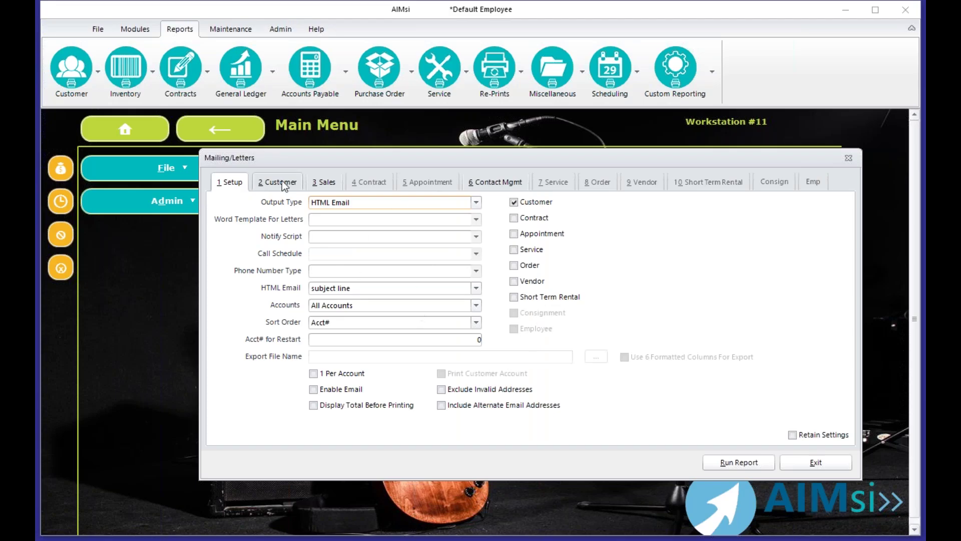
left_click(317, 392)
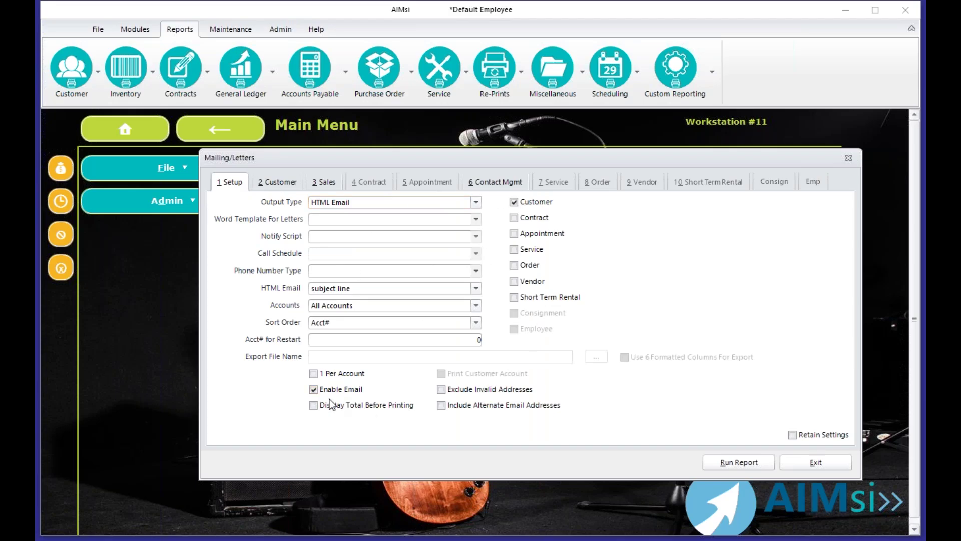
left_click(315, 374)
- Limit the mailing's Contact Management criteria to the Call In action and exit Mailing/Letters without running the report
left_click(490, 184)
left_click(298, 207)
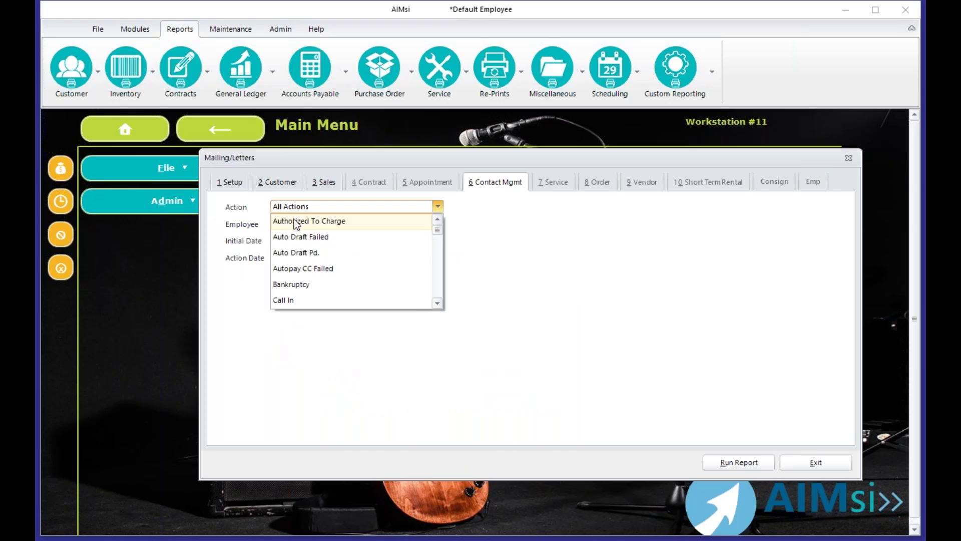
left_click(285, 300)
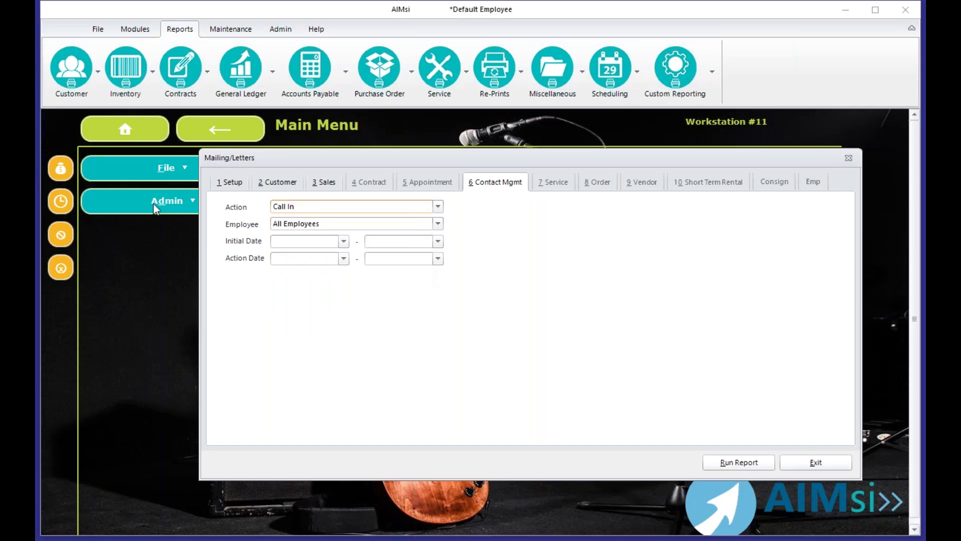
left_click(241, 181)
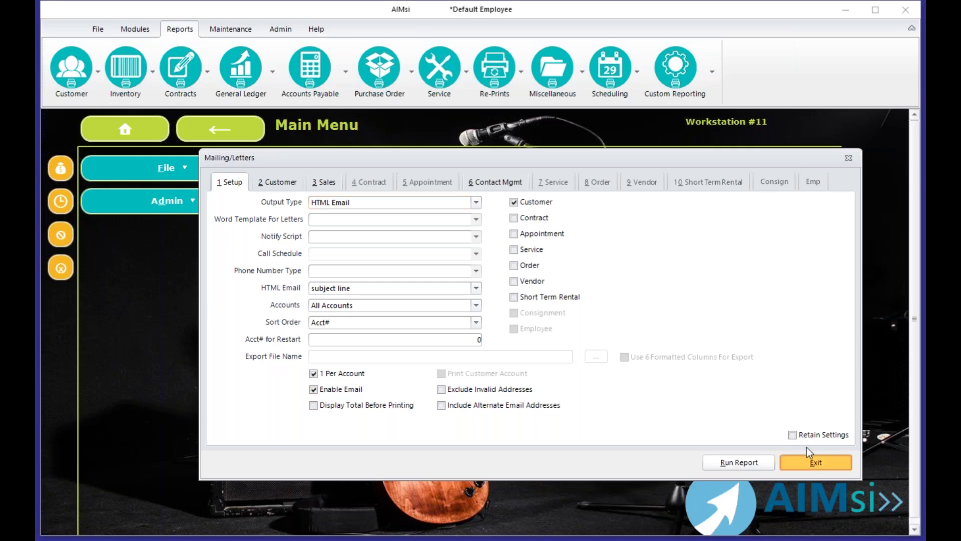
left_click(815, 462)
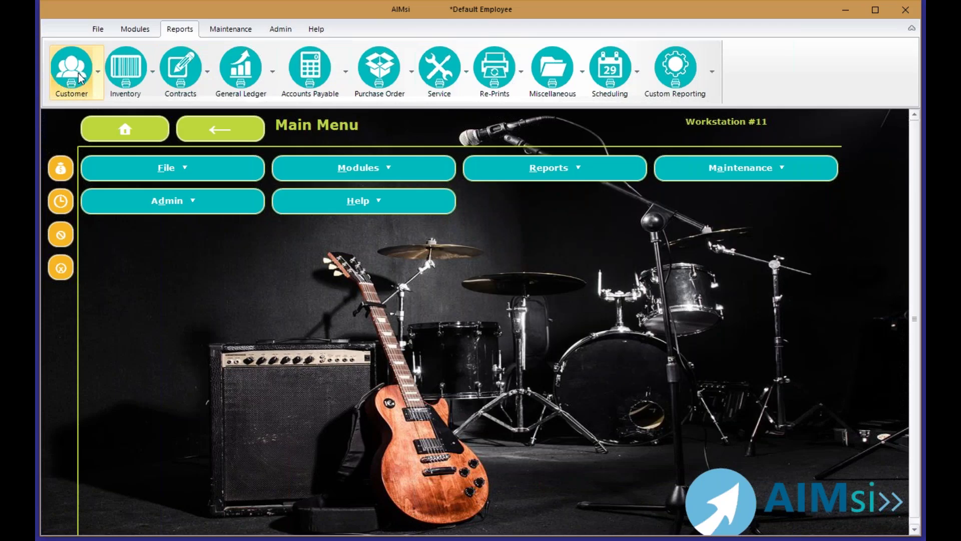
- Open the customer Print O/A Statements report and examine its Enable Email option
left_click(80, 77)
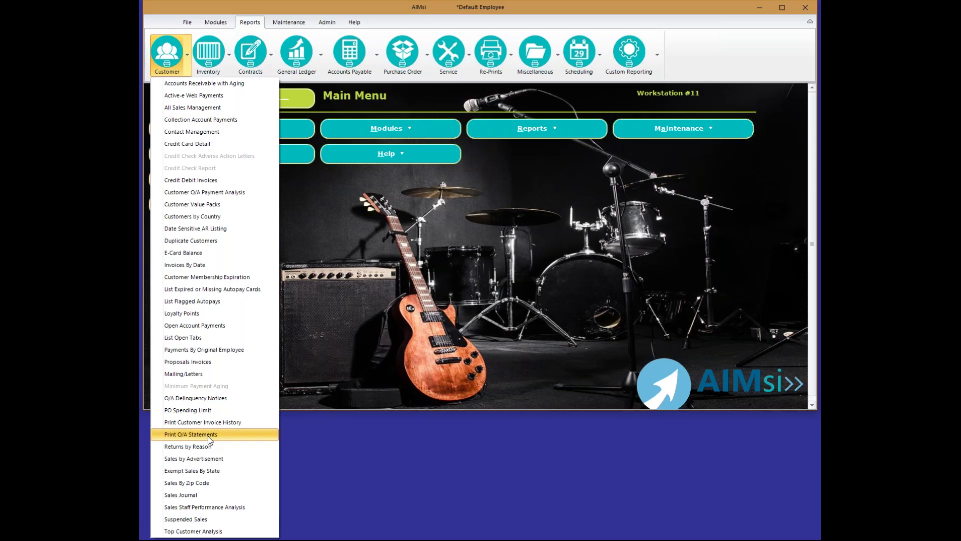
left_click(208, 434)
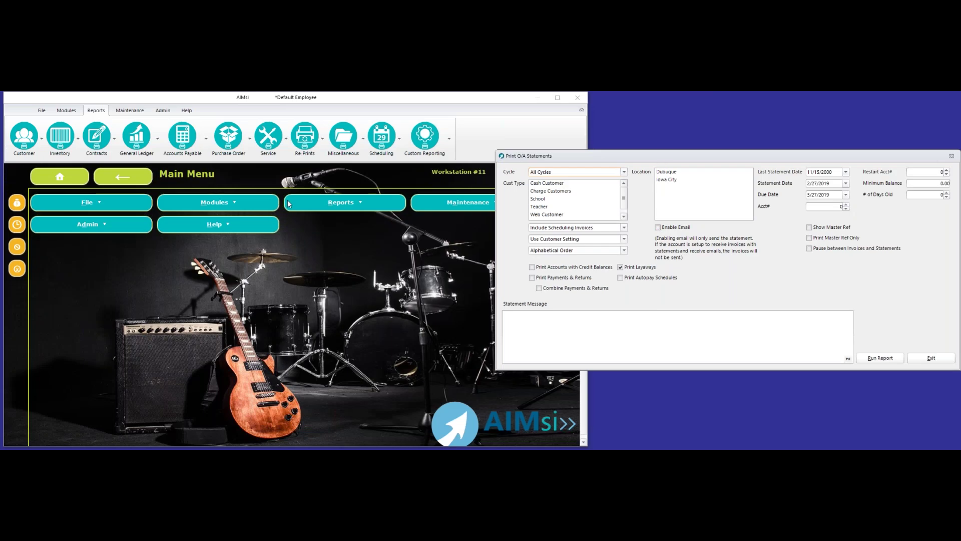
left_click(657, 227)
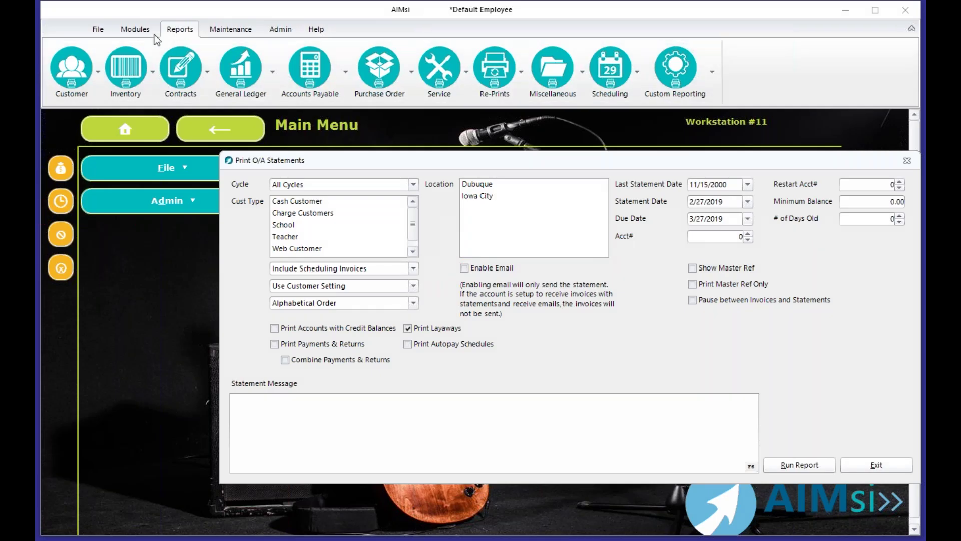
- Search for the customer by first name and open the matching record in Change Customer
left_click(136, 26)
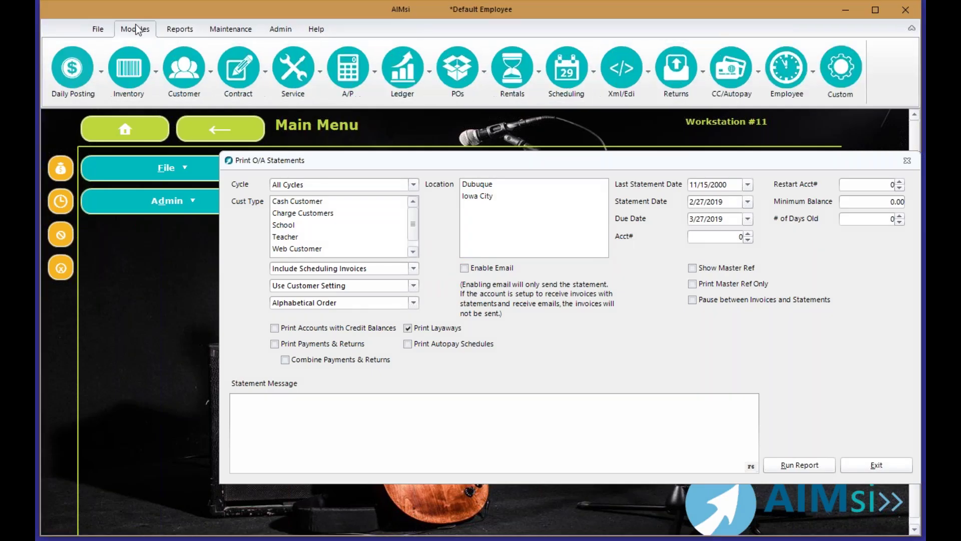
left_click(201, 66)
left_click(207, 124)
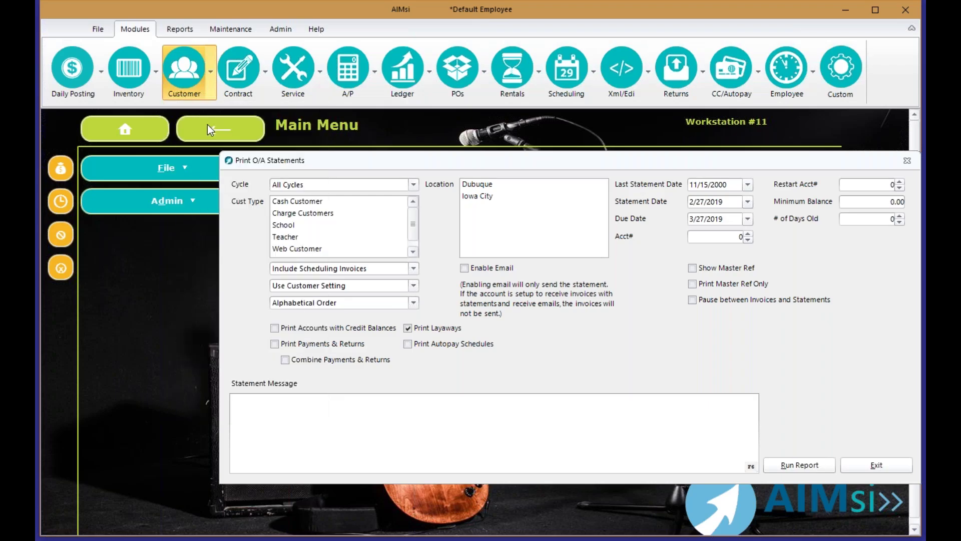
type("mike")
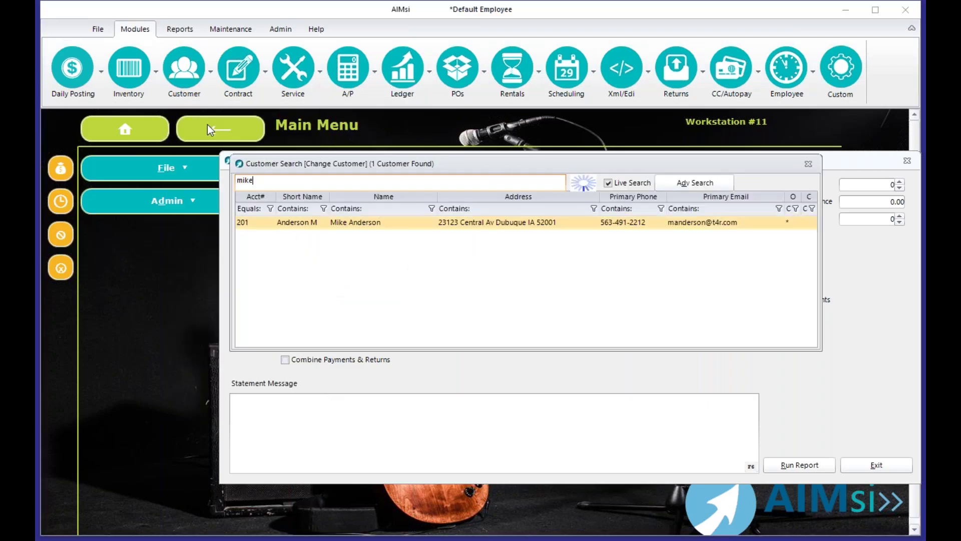
key("Escape")
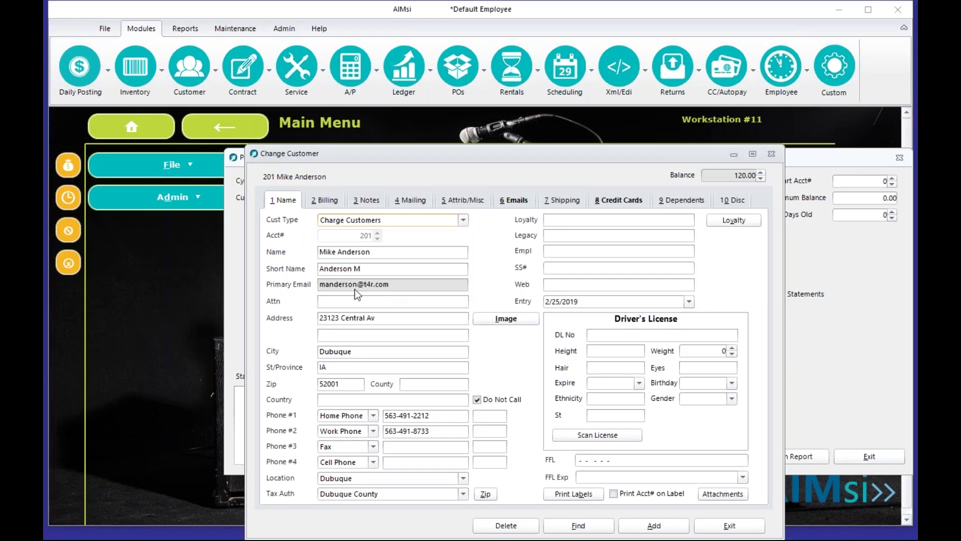
- Review the email method choices for the customer's primary email and close the customer record and the O/A statements report
left_click(522, 199)
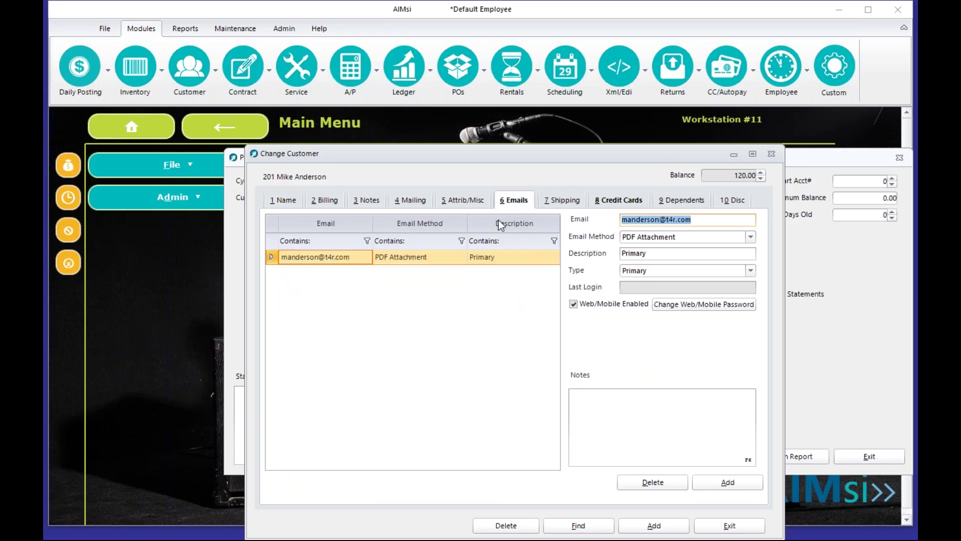
left_click(749, 238)
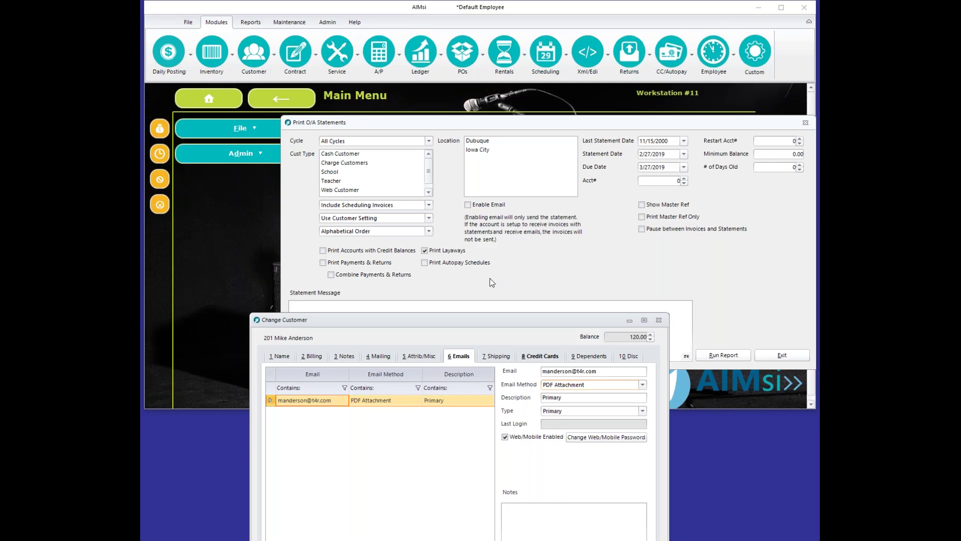
left_click_drag(488, 325, 489, 318)
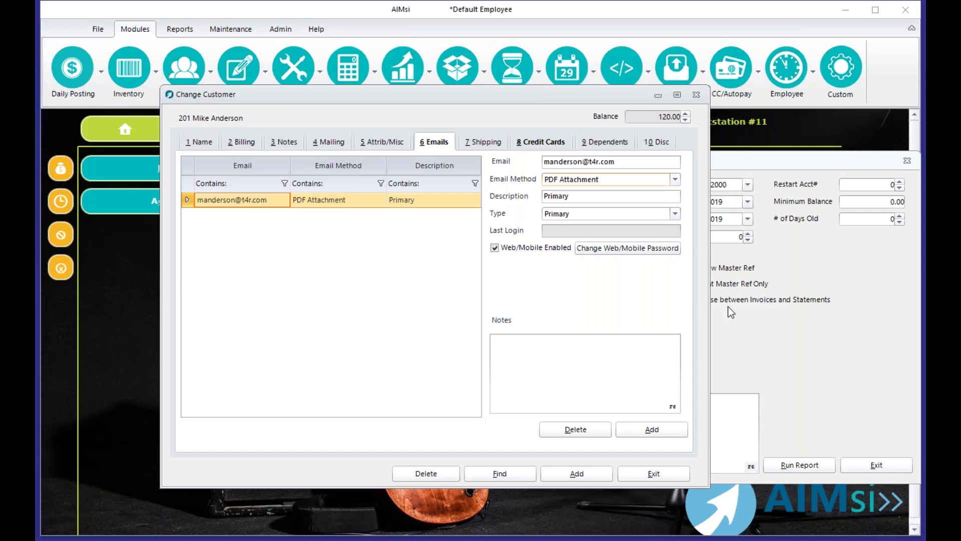
left_click(663, 471)
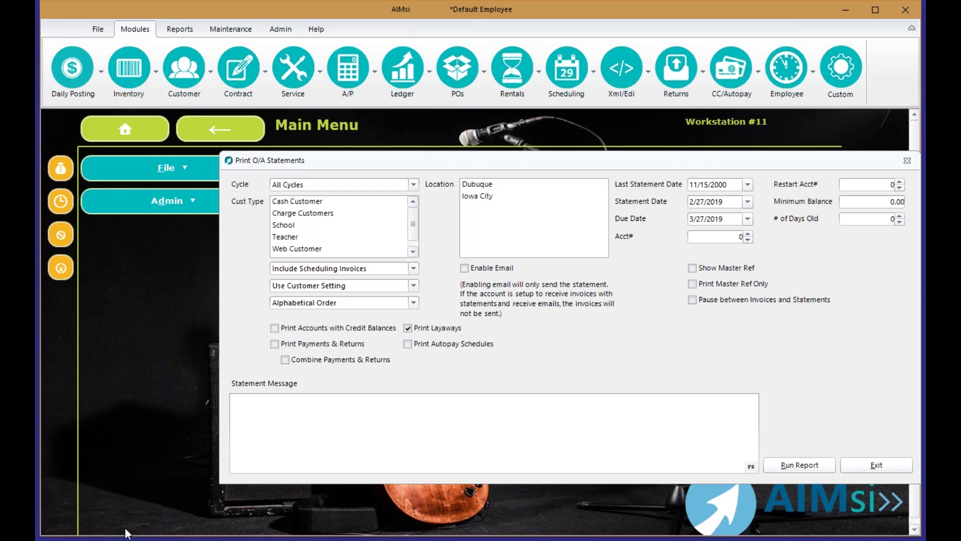
left_click(912, 160)
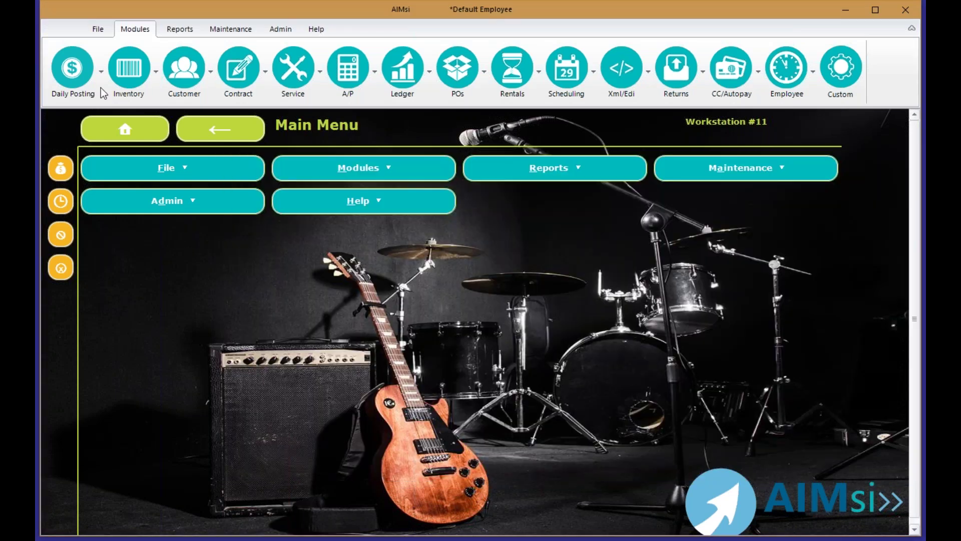
- Reopen the customer Mailing/Letters report
left_click(128, 31)
double_click(127, 31)
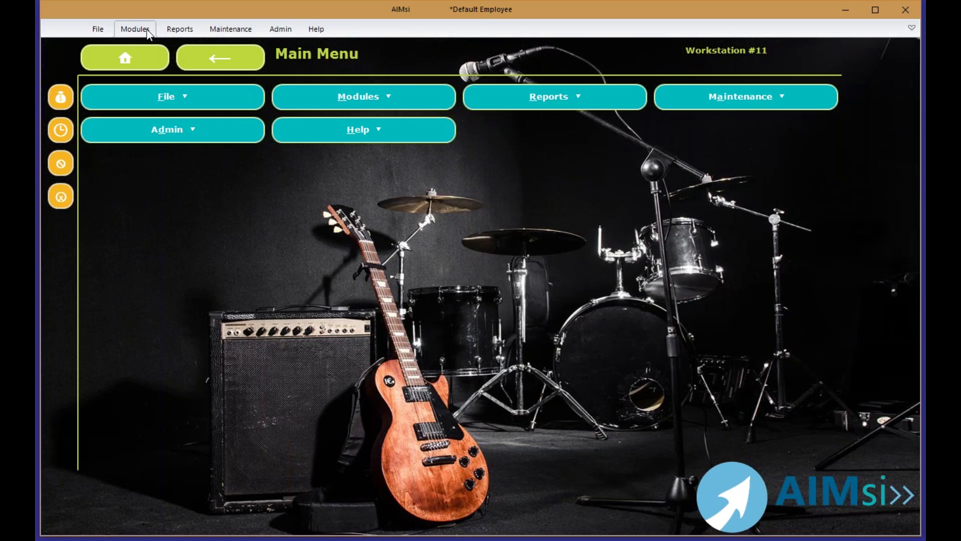
left_click(171, 29)
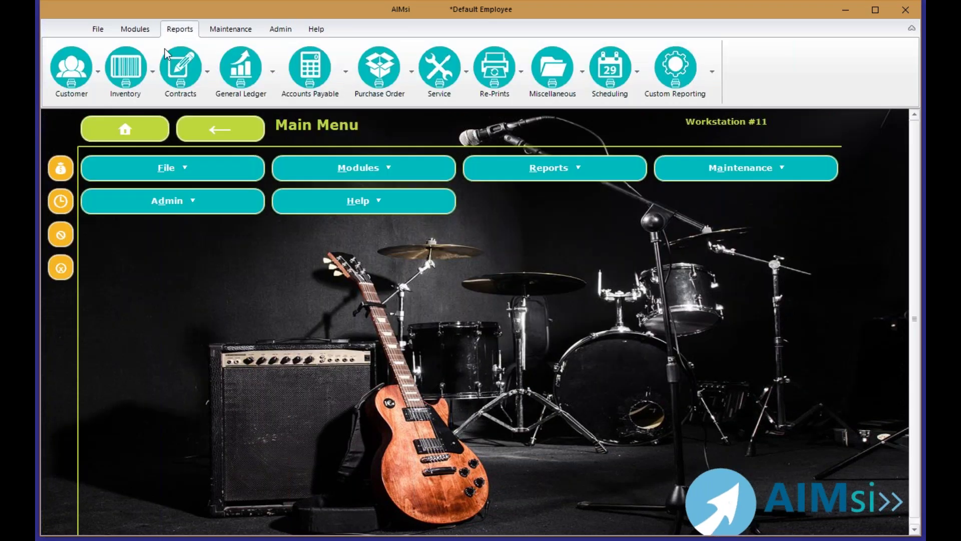
left_click(70, 85)
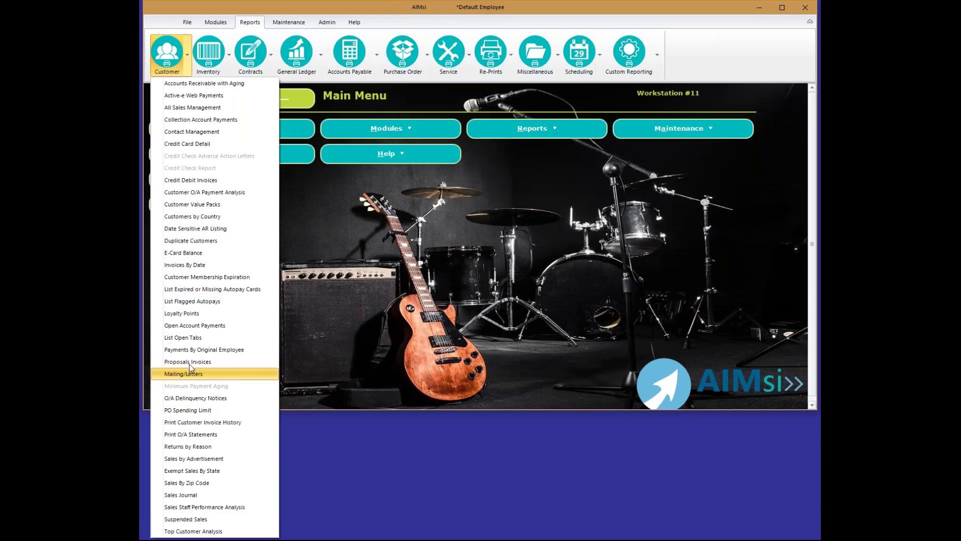
left_click(190, 372)
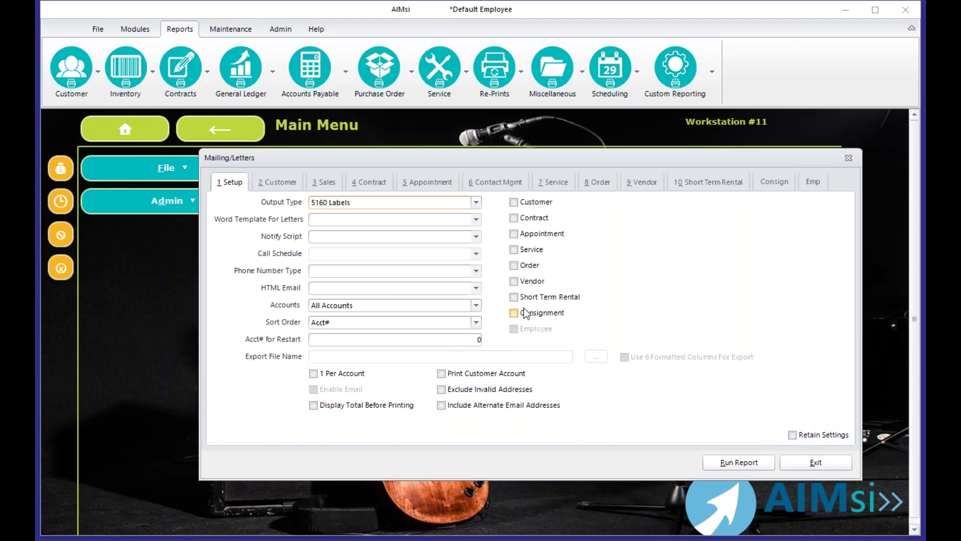
- Open the general System Variables and filter the configuration items by "autopayre"
left_click(232, 28)
left_click(560, 90)
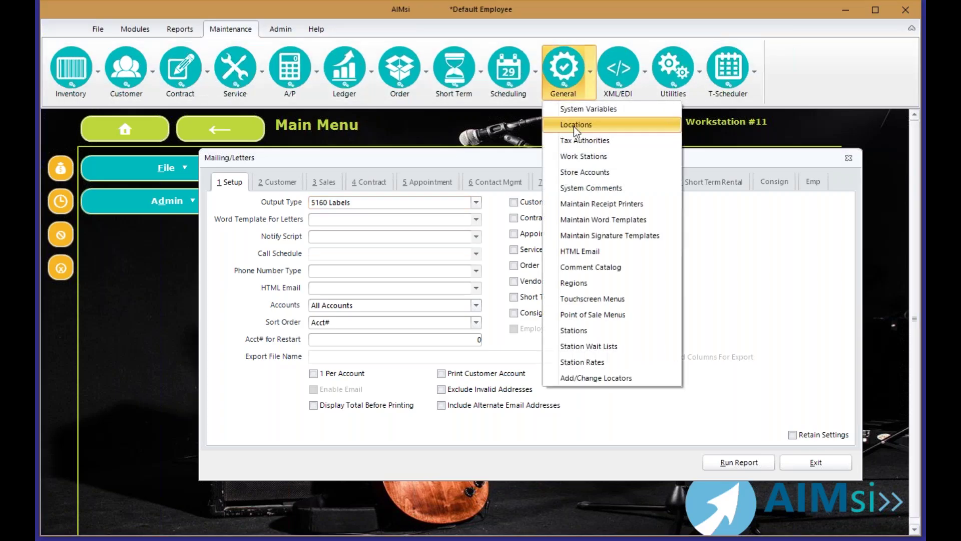
left_click(572, 113)
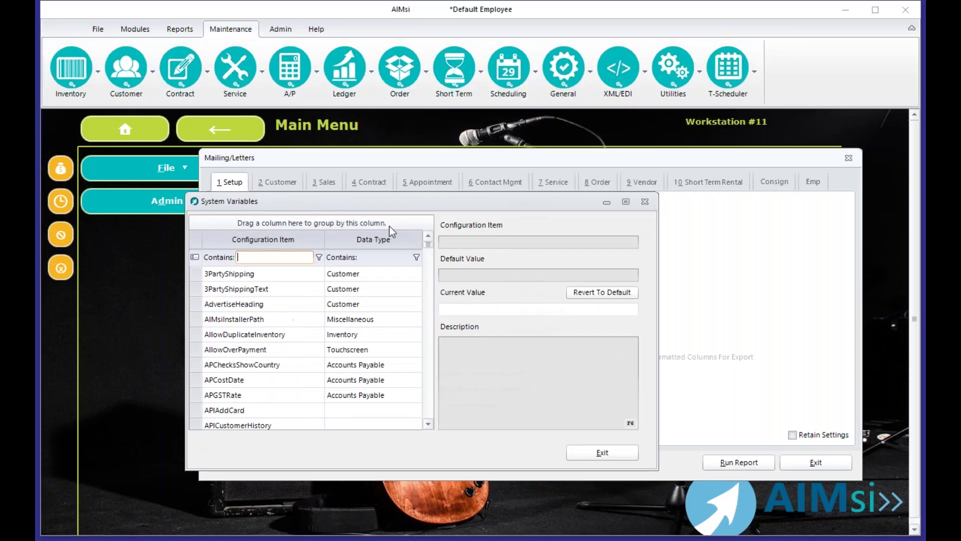
type("aut")
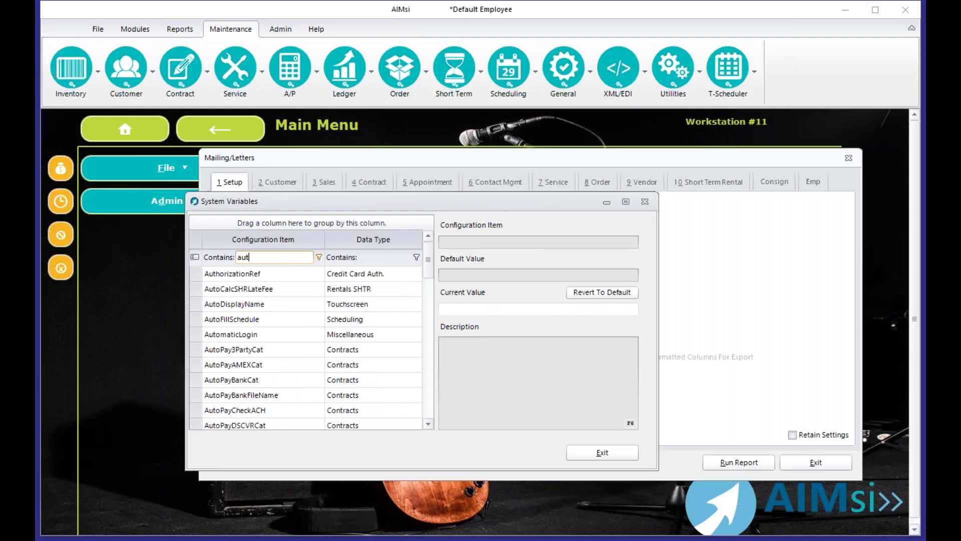
type("opayre")
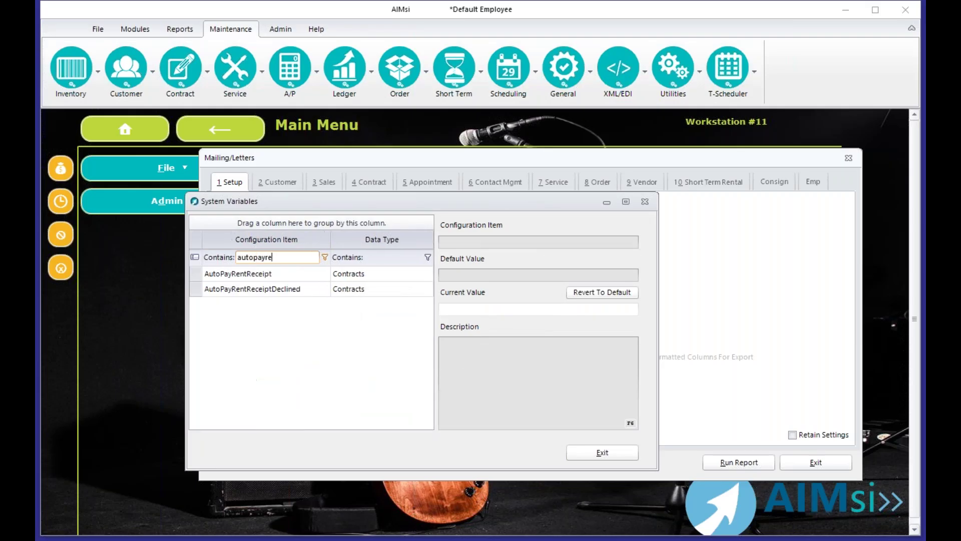
- Read the descriptions of the AutoPayRentReceipt and AutoPayRentReceiptDeclined variables, including the Declined Autopay Contract note, and exit System Variables
left_click(236, 274)
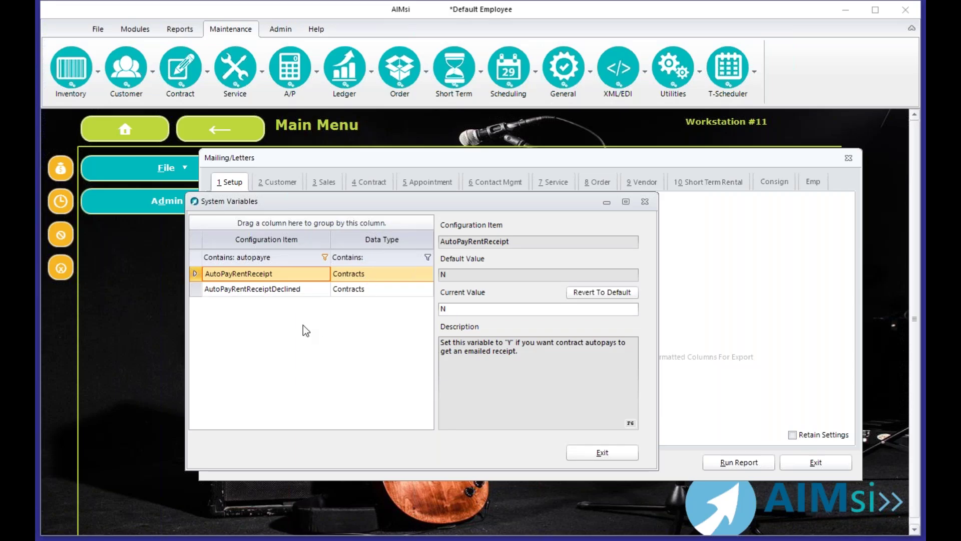
double_click(443, 311)
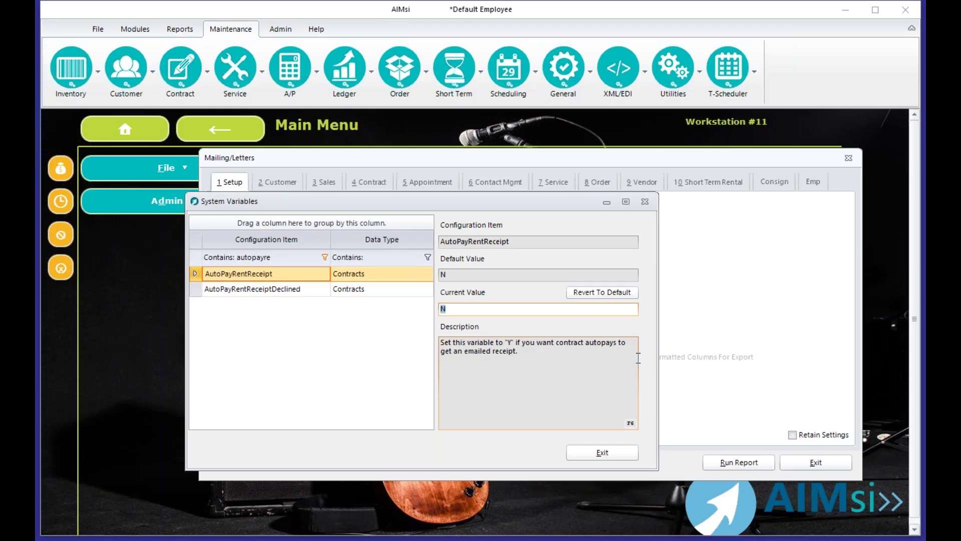
left_click(250, 287)
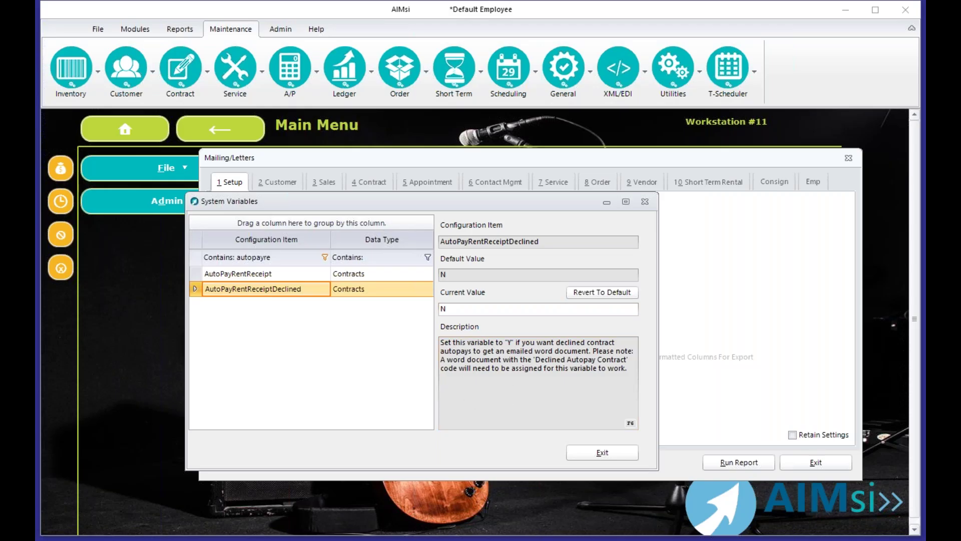
left_click_drag(447, 360, 541, 360)
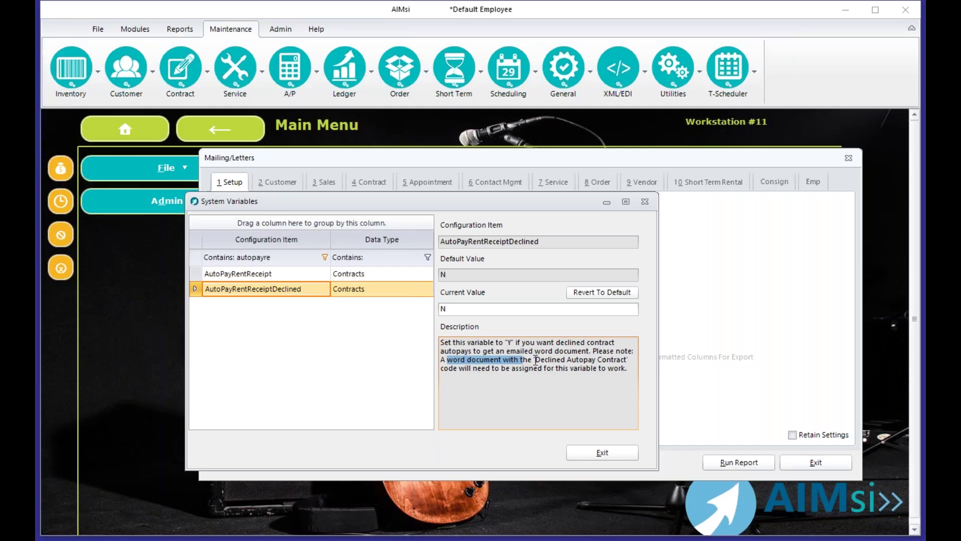
left_click_drag(535, 359, 626, 360)
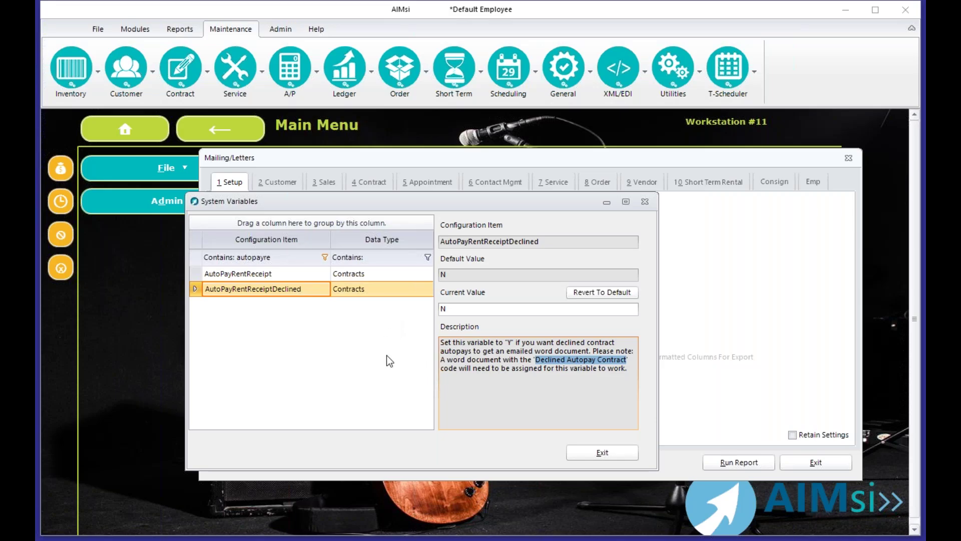
left_click(613, 451)
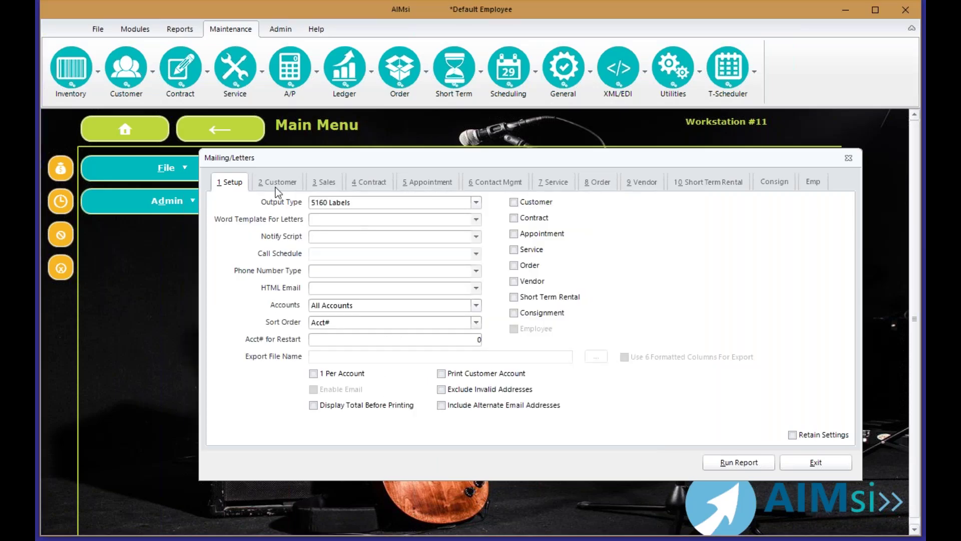
- Include contracts in the mailing, review the contract filter criteria such as Declined Autopays, and close the Mailing/Letters report
left_click(513, 218)
left_click(369, 186)
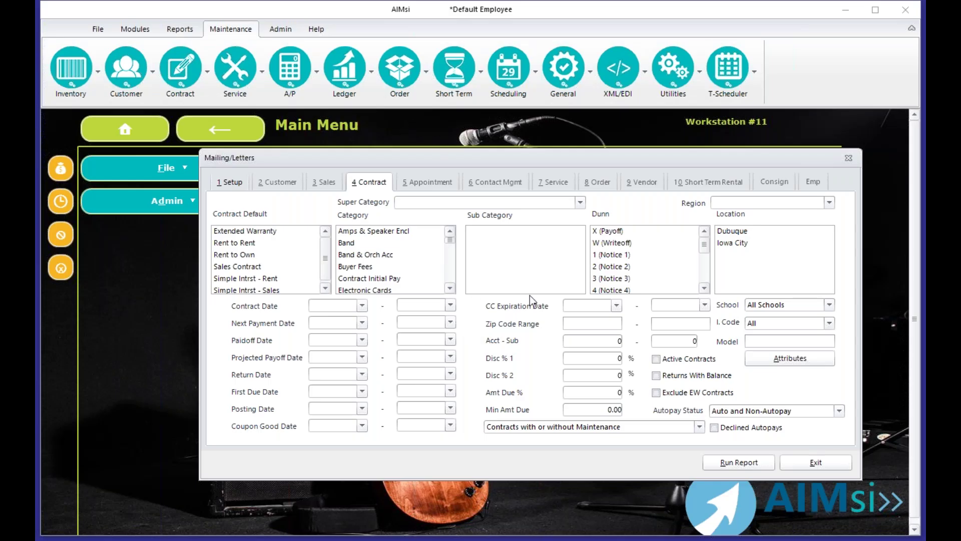
left_click(848, 158)
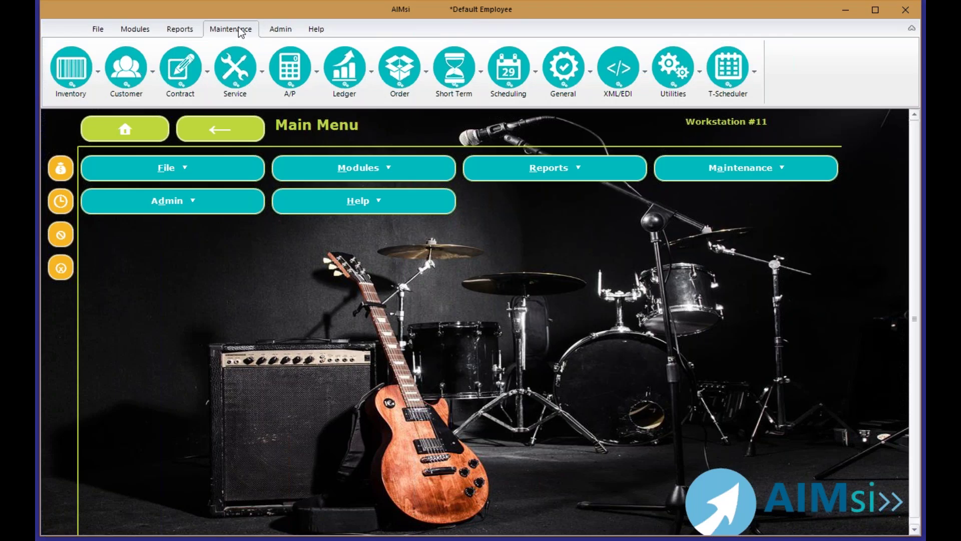
- Reopen the customer Mailing/Letters report and set its output type to SMS Notify
left_click(132, 30)
left_click(198, 29)
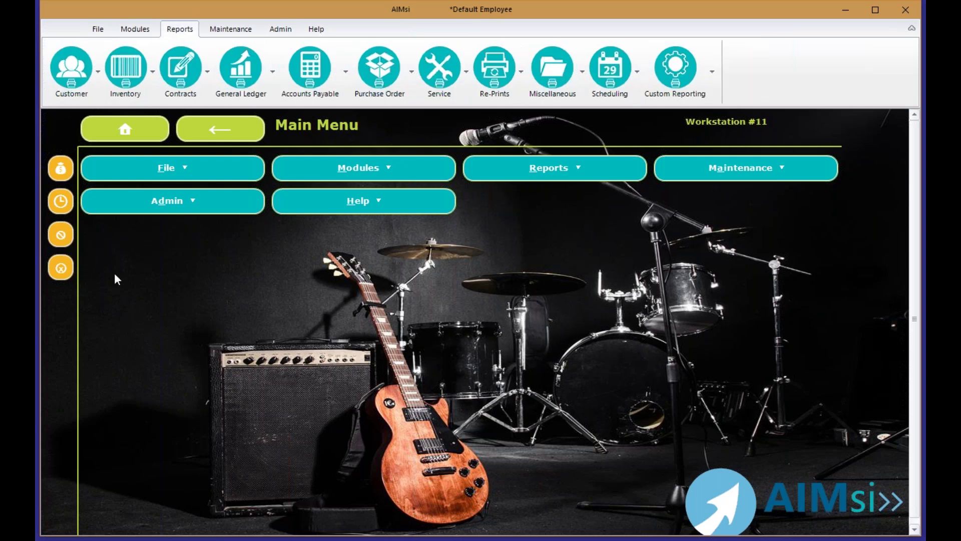
left_click(85, 75)
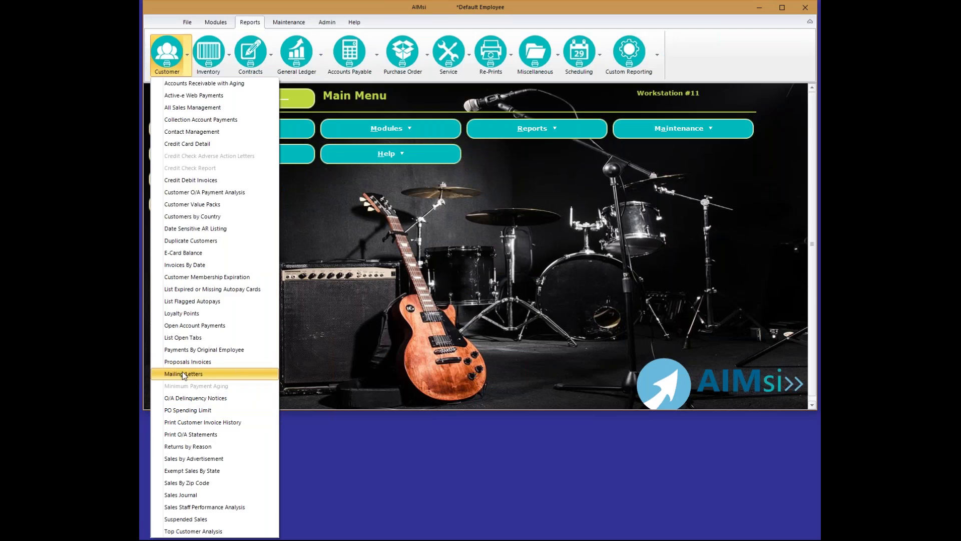
left_click(182, 373)
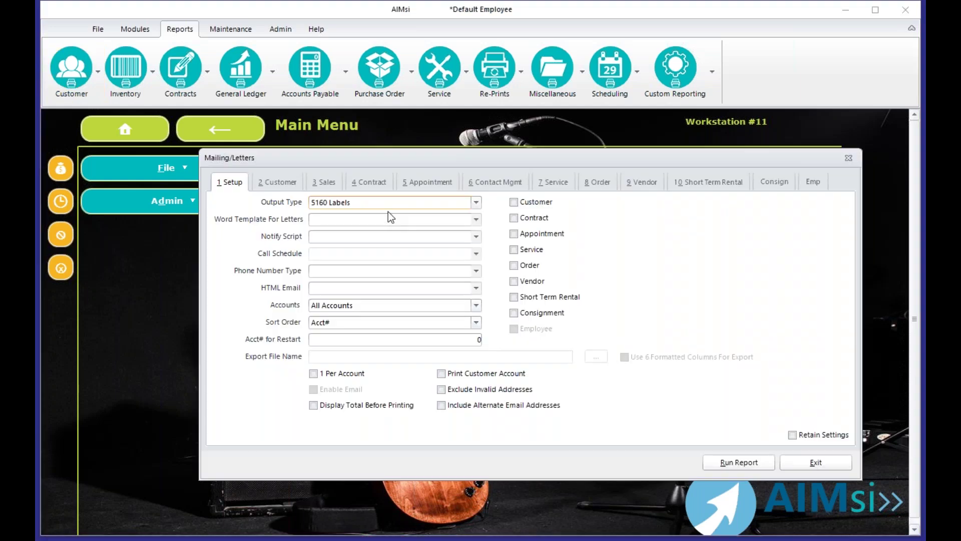
left_click(388, 203)
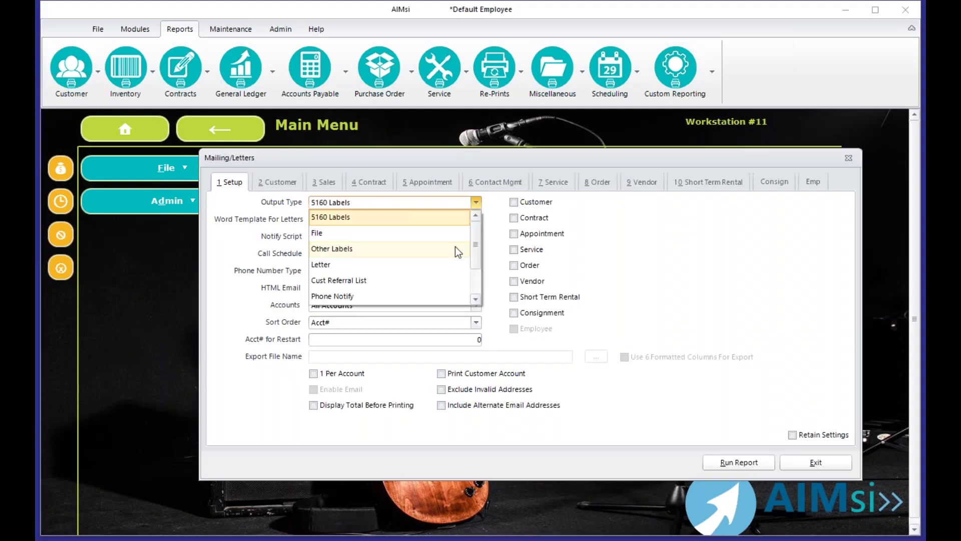
scroll(478, 299, "down", 1)
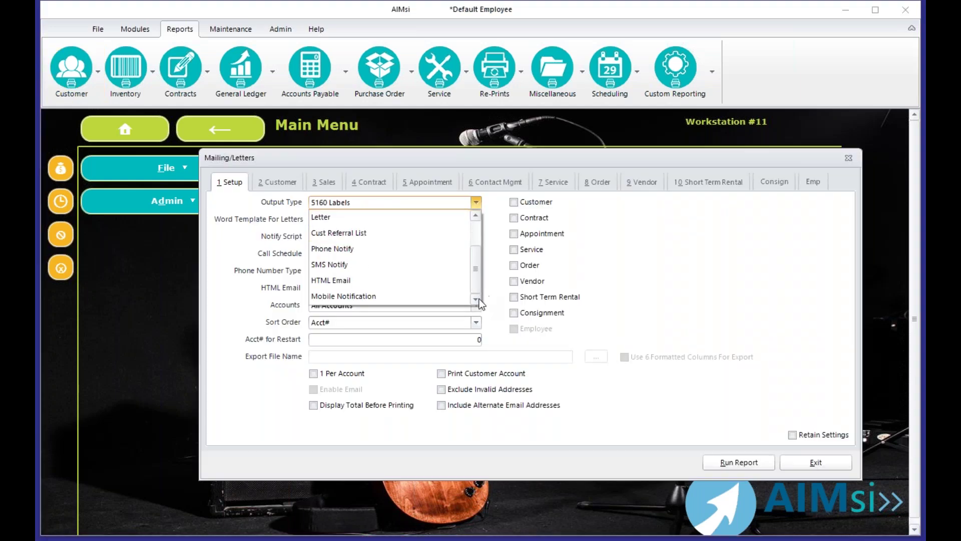
left_click(382, 264)
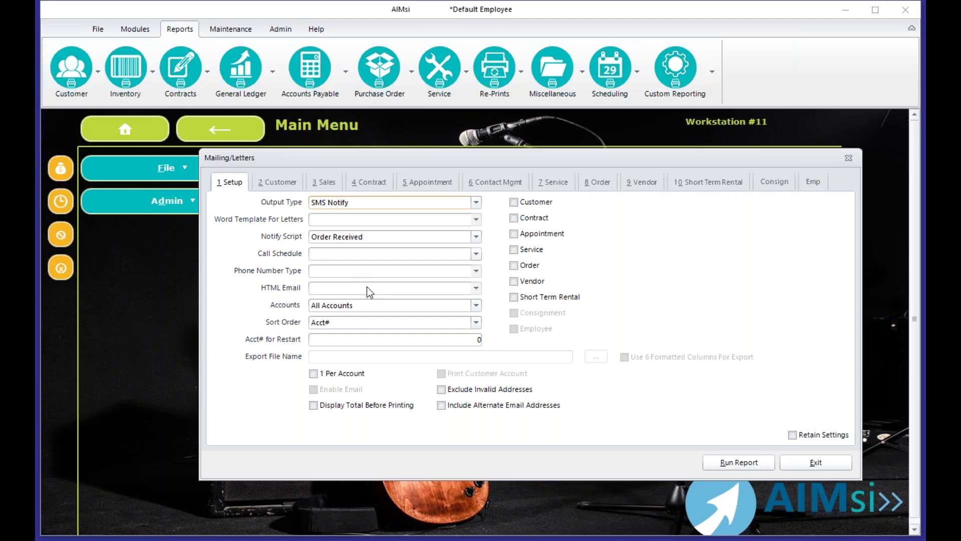
- Review the available notify scripts and find where active-e phone and SMS scripts are maintained among the General and XML/EDI maintenance options
left_click(368, 239)
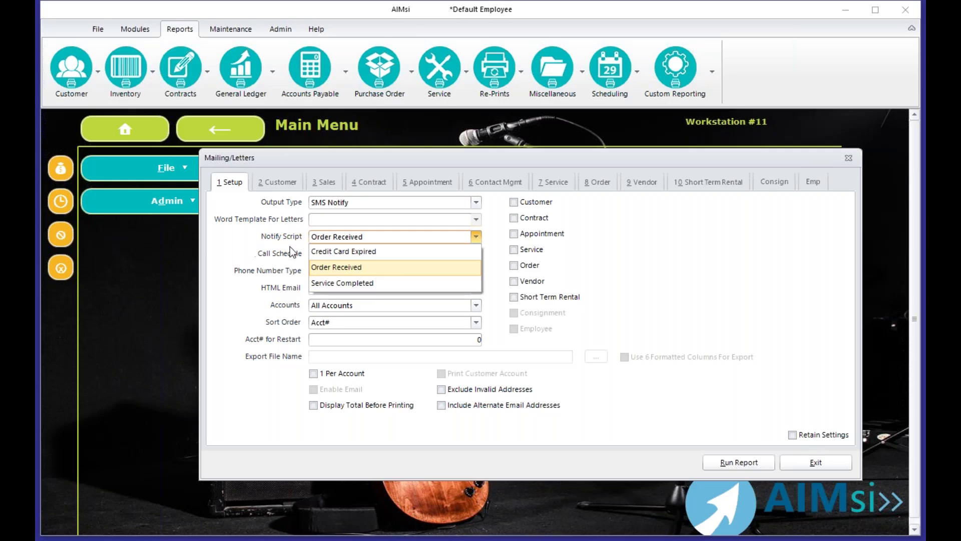
left_click(217, 31)
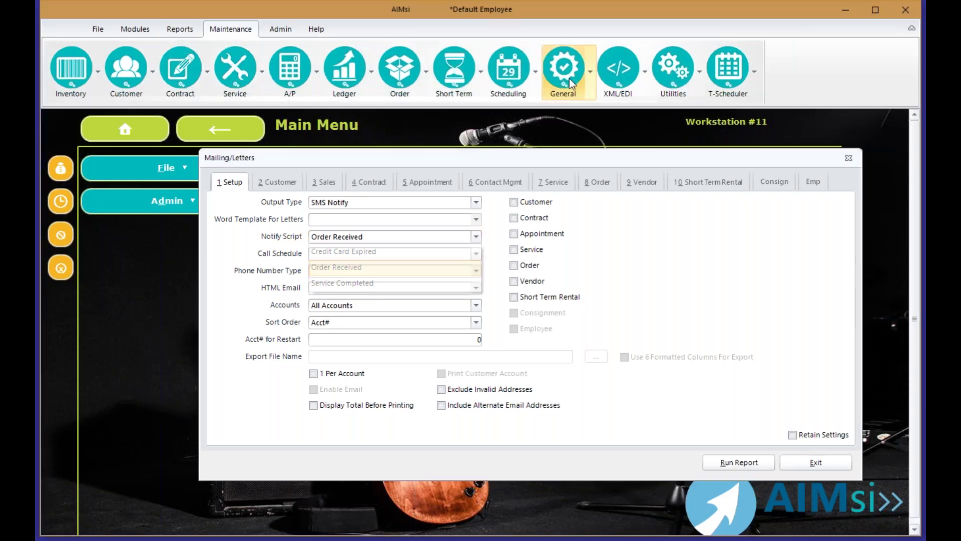
left_click(571, 75)
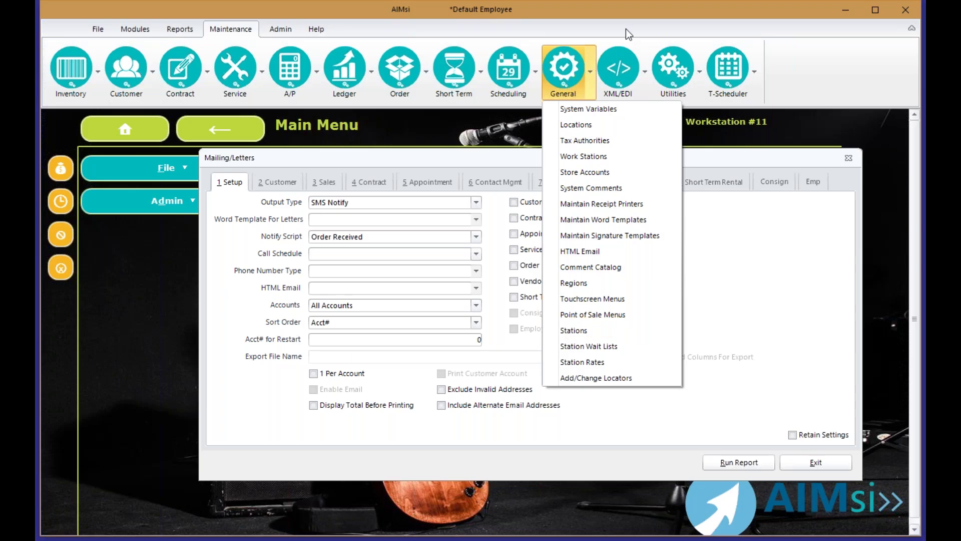
left_click(618, 70)
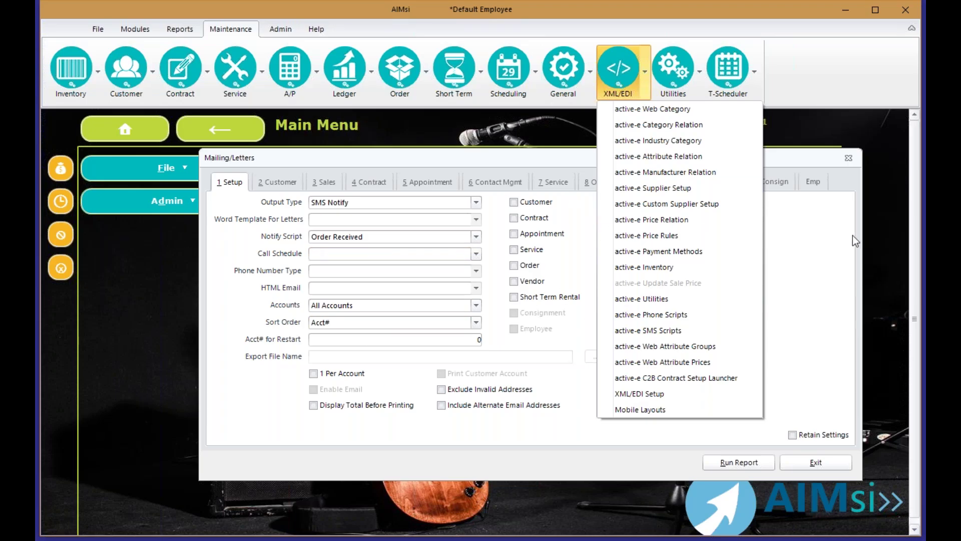
left_click(816, 278)
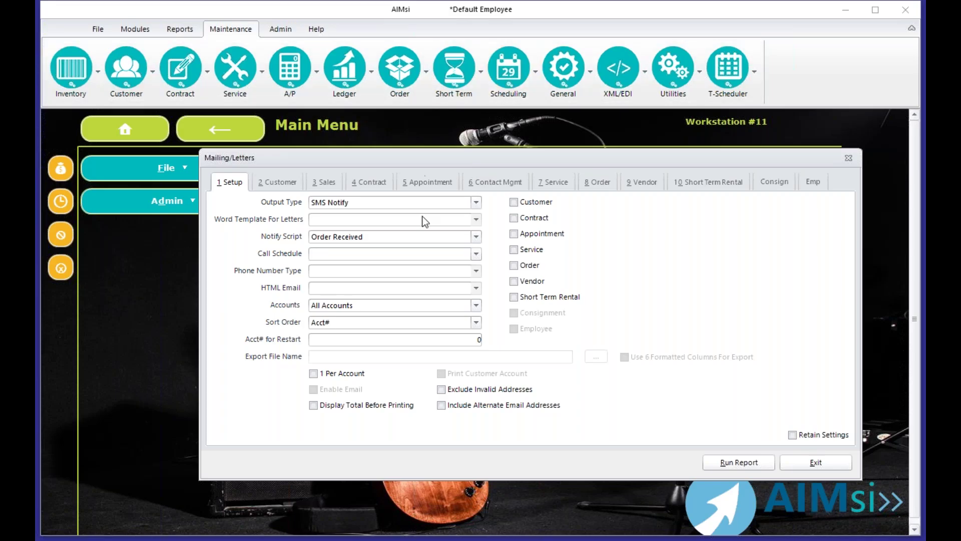
- Set the mailing's output type to Mobile Notification
left_click(473, 204)
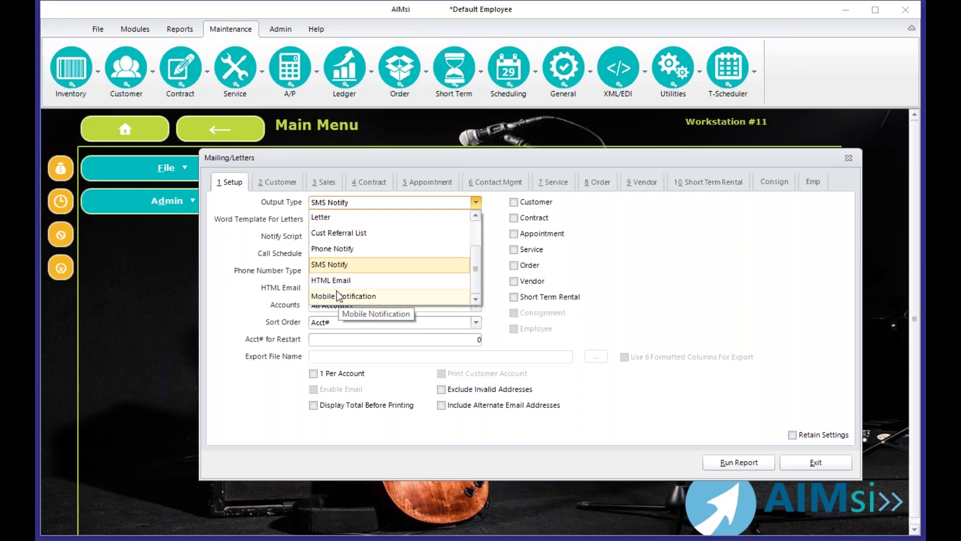
left_click(387, 298)
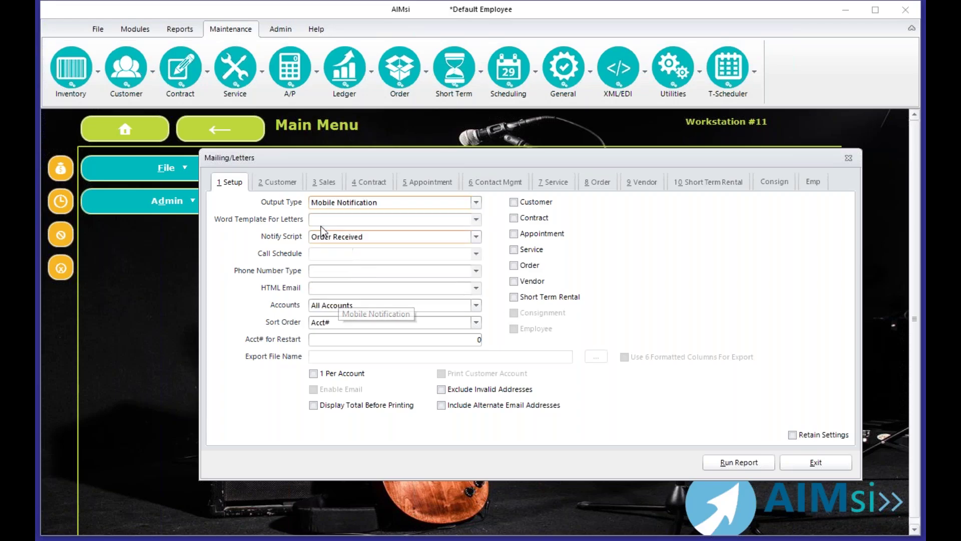